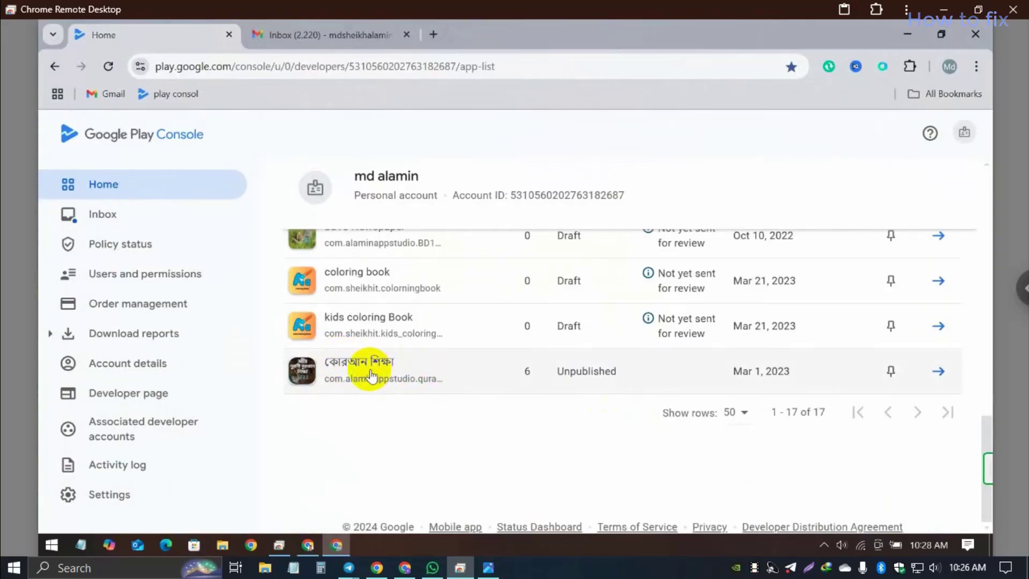
Step: Open the কোরআন শিক্ষা app's dashboard and copy its package name com.alaminappstudio.quranshikka
left_click(372, 375)
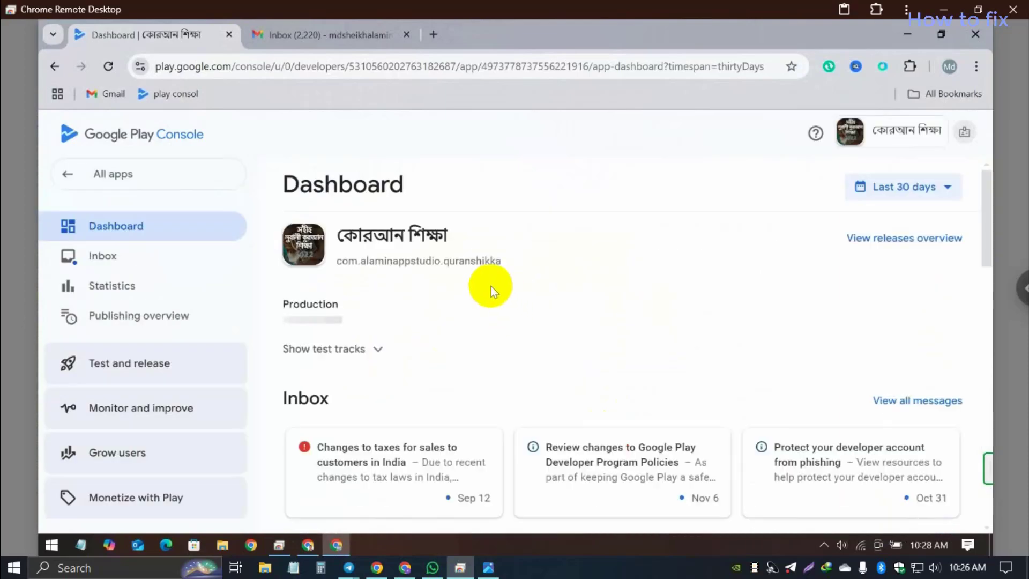
left_click_drag(340, 260, 425, 261)
triple_click(458, 261)
right_click(447, 265)
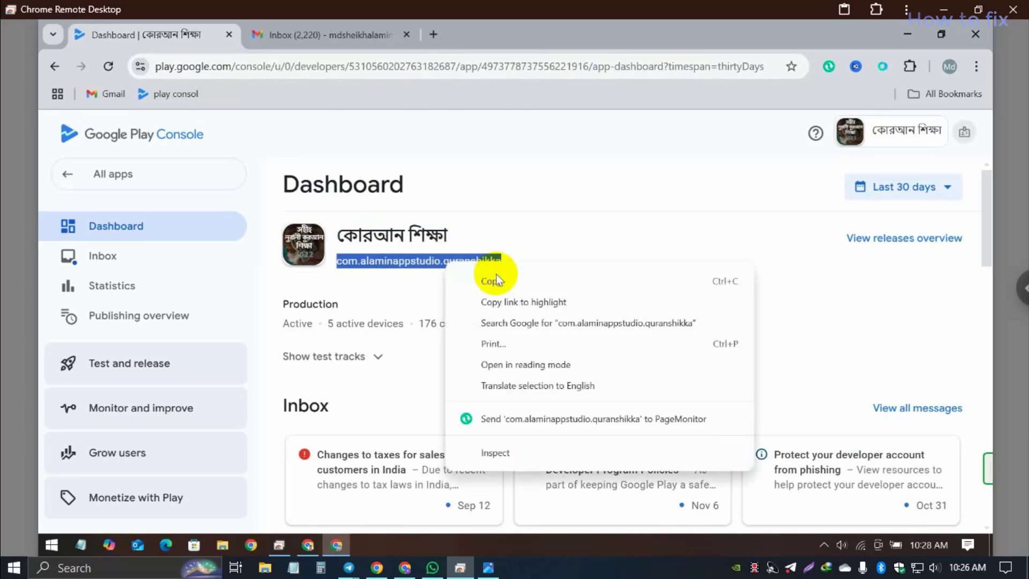
left_click(495, 281)
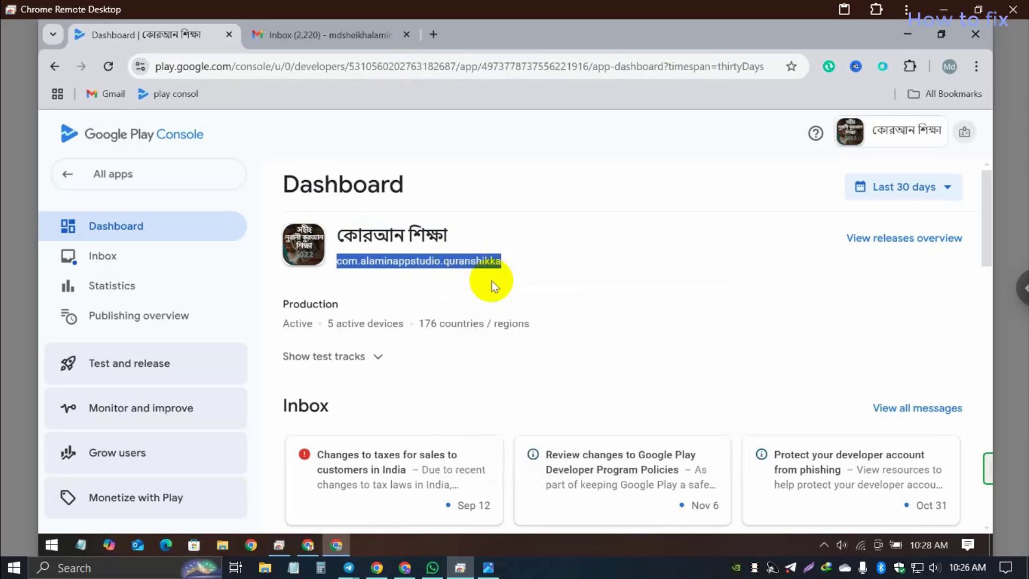
Step: Paste the package name into a new Notepad note, then return to the browser
left_click(296, 567)
right_click(500, 228)
left_click(558, 288)
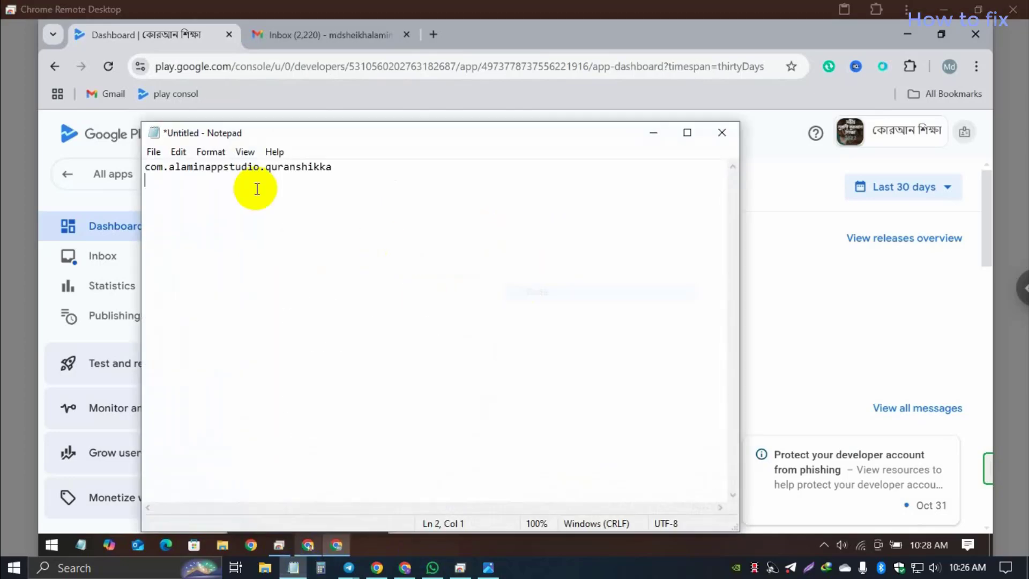
left_click_drag(377, 167, 155, 168)
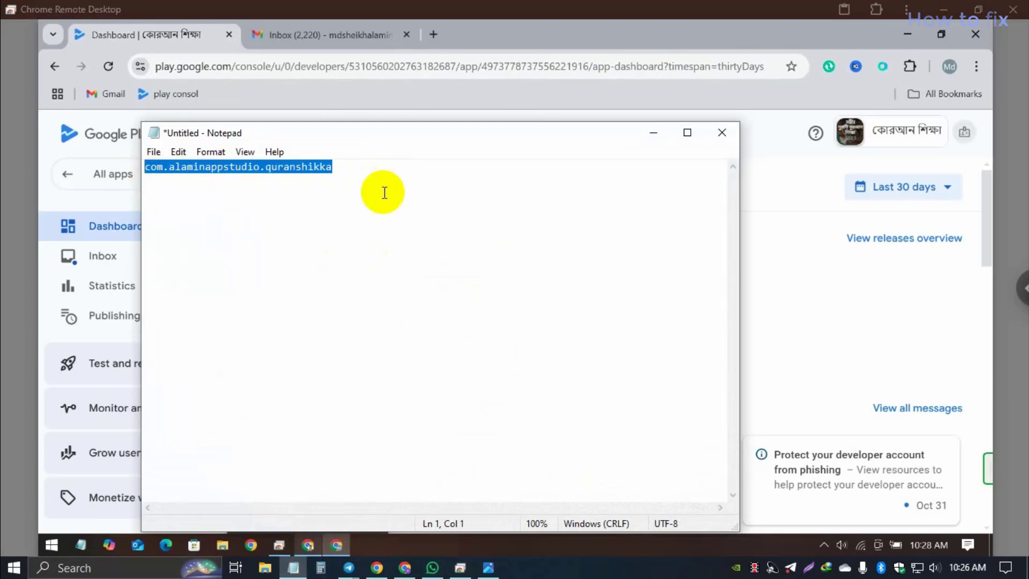
left_click(394, 184)
left_click(834, 252)
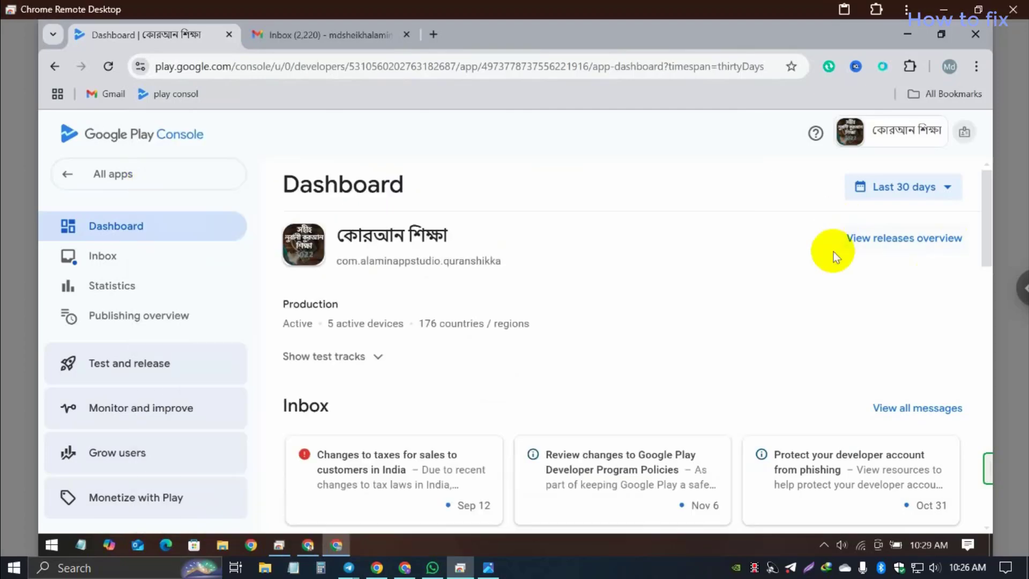
Step: From the releases overview, go to Setup > App signing for the কোরআন শিক্ষা app
left_click(881, 243)
scroll(550, 308, "down", 3)
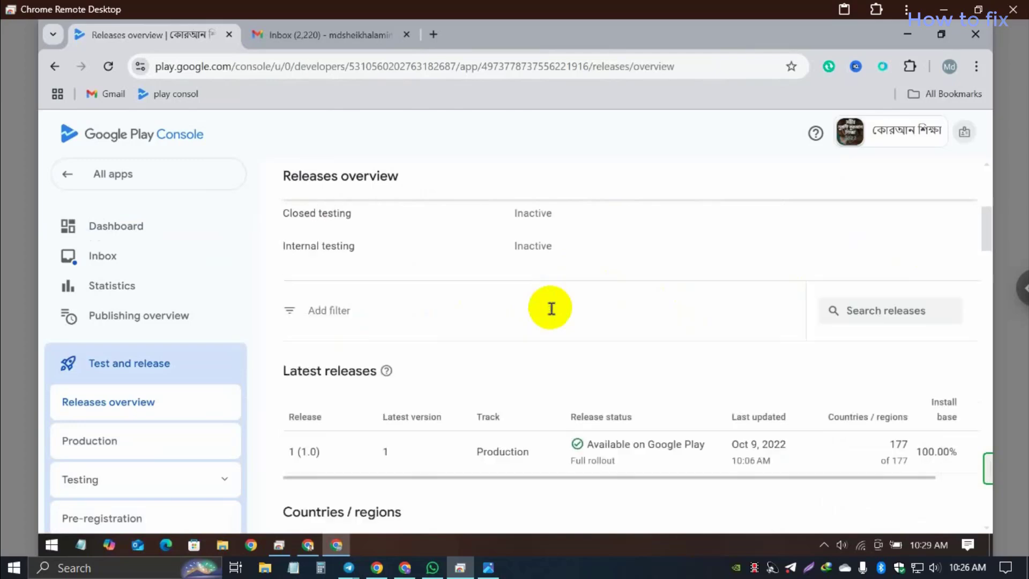
scroll(551, 307, "down", 3)
scroll(139, 345, "down", 5)
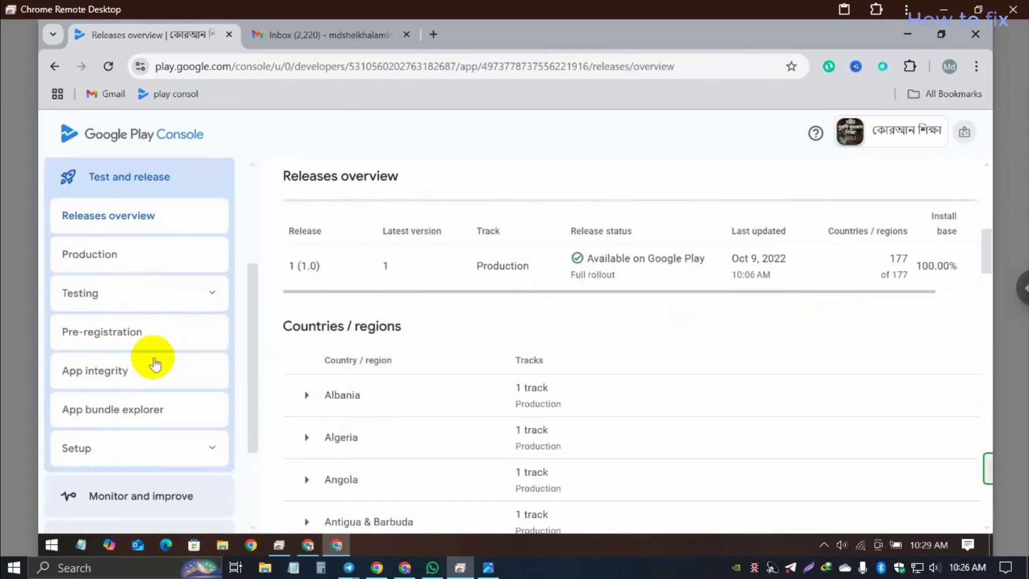
left_click(193, 391)
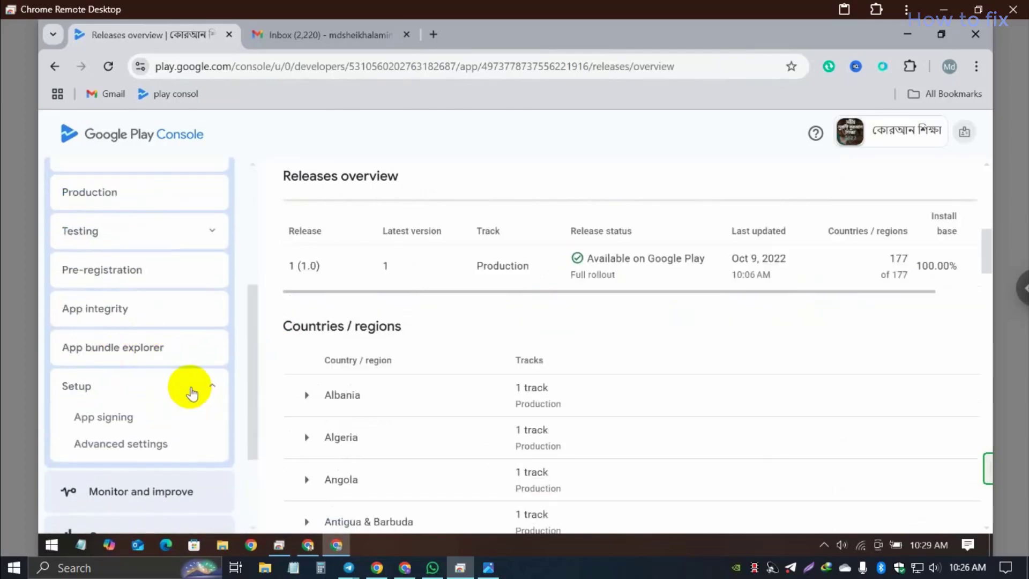
scroll(147, 437, "down", 1)
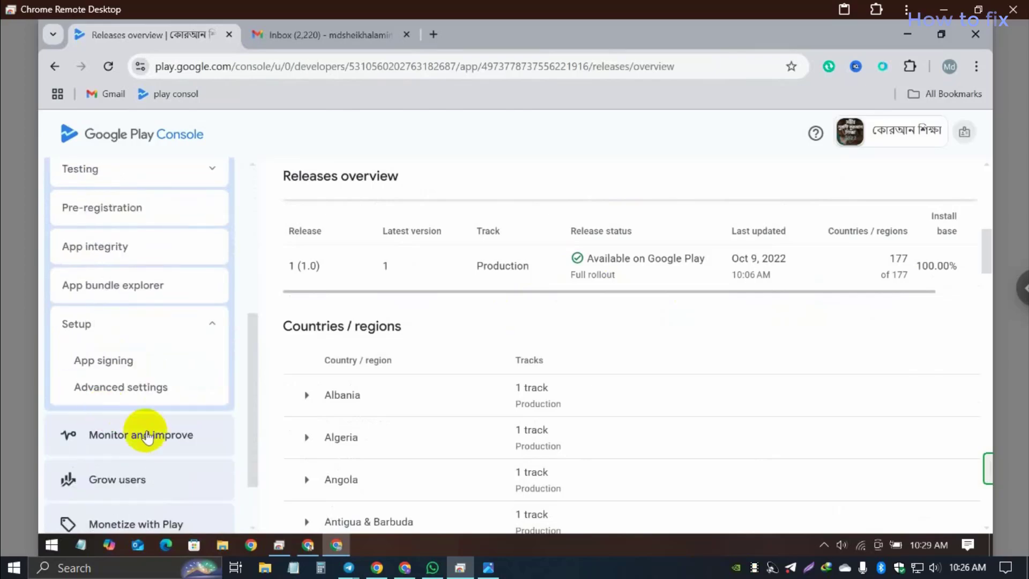
left_click(99, 361)
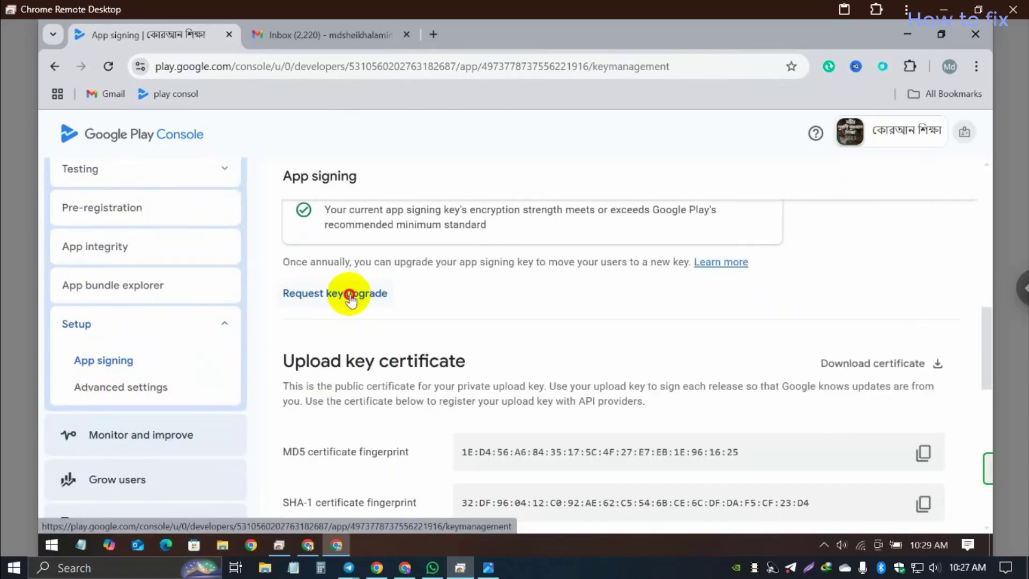
Step: Request a signing key upgrade to a Google-generated key with reason Other, and confirm it
left_click(345, 293)
scroll(535, 370, "down", 4)
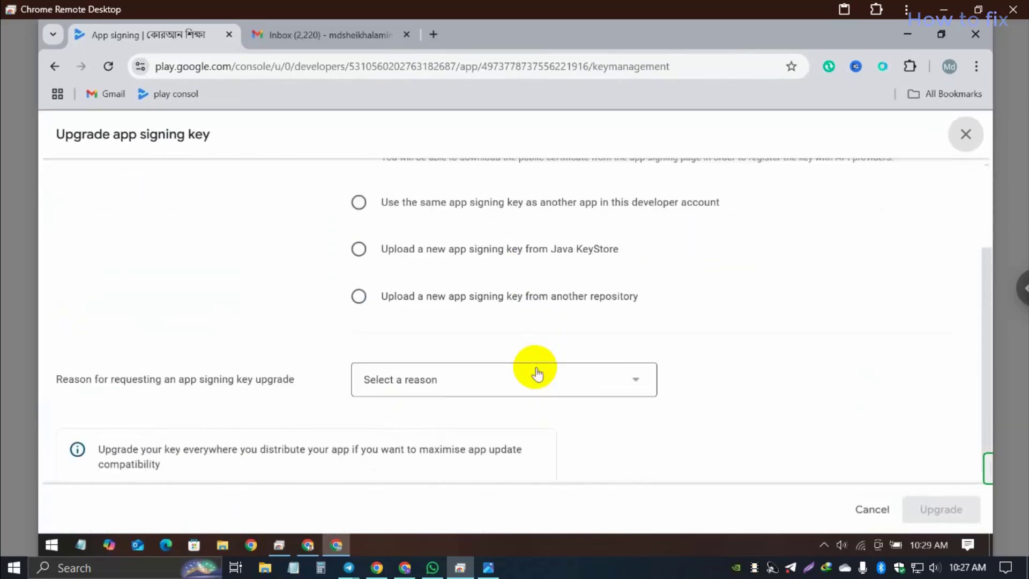
scroll(671, 347, "up", 2)
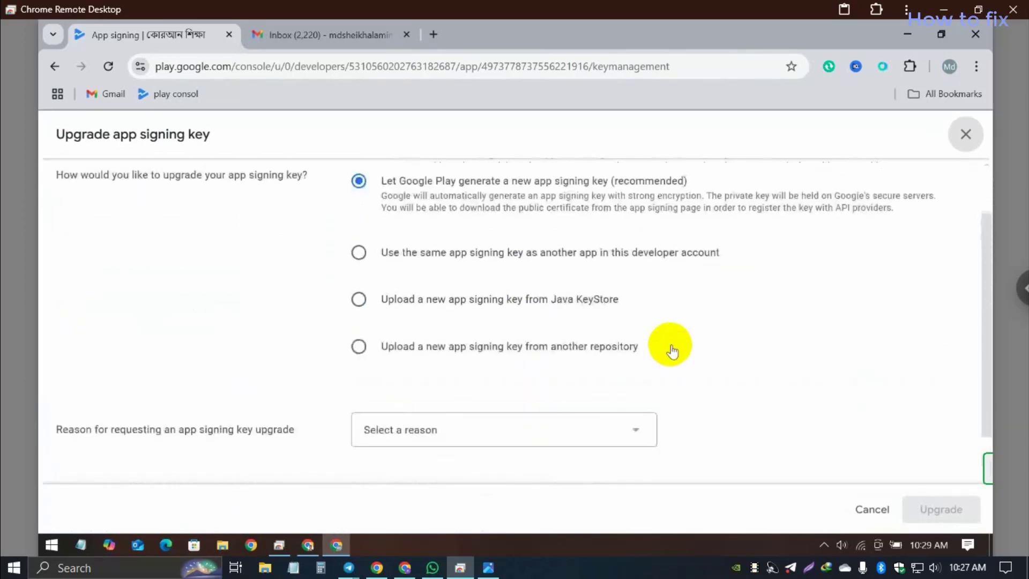
scroll(671, 347, "up", 3)
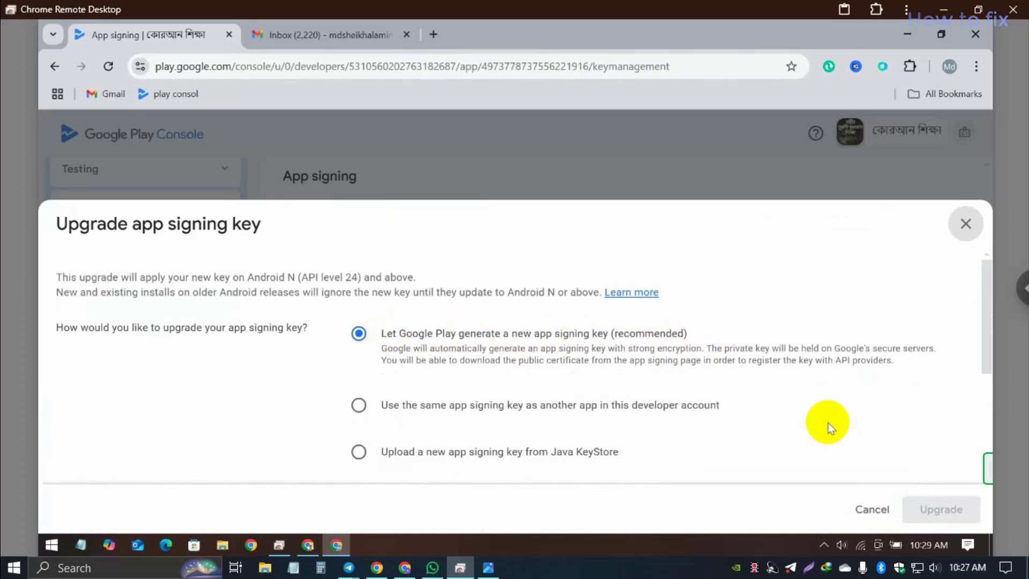
scroll(658, 462, "down", 3)
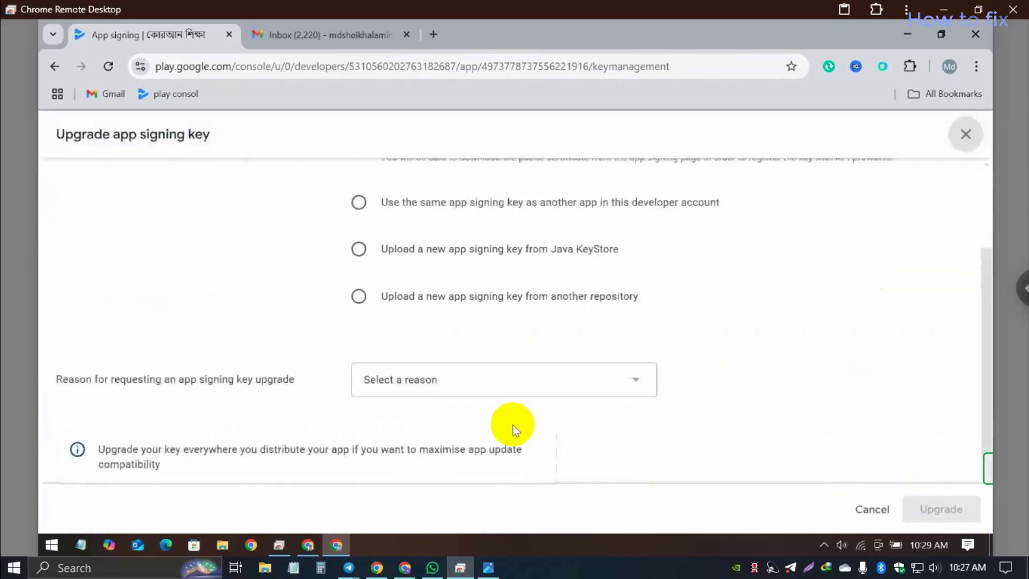
left_click(482, 390)
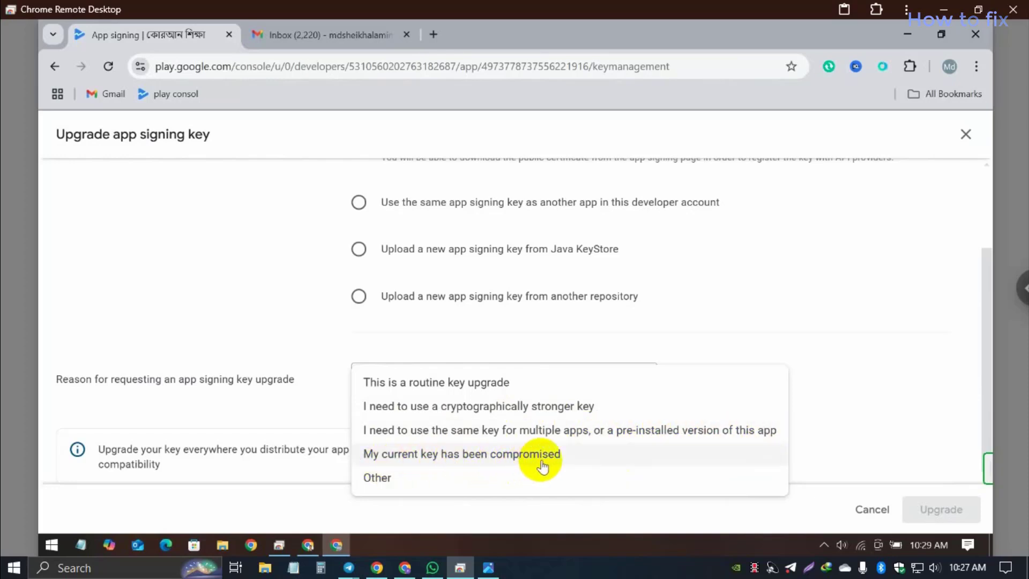
left_click(387, 478)
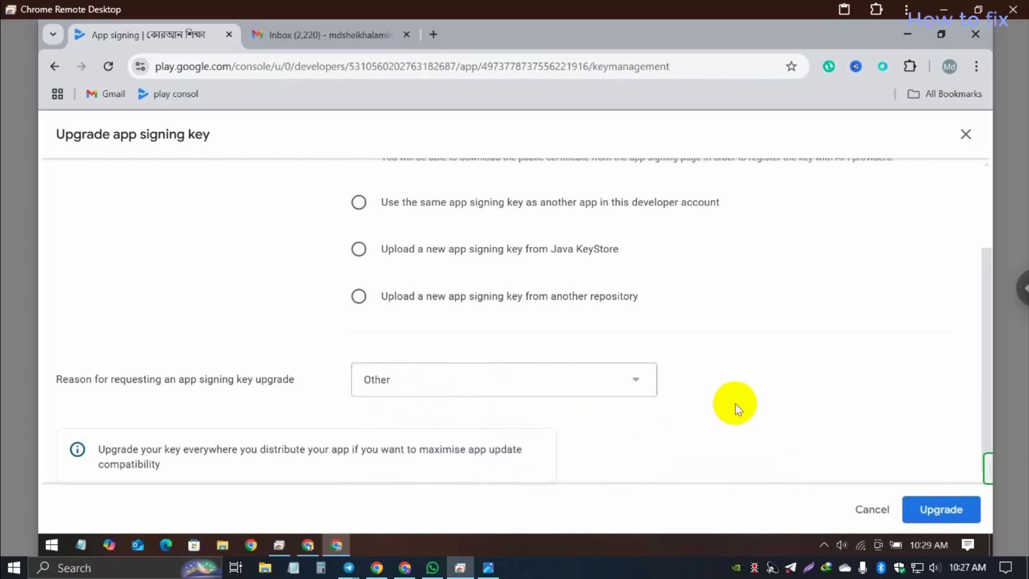
left_click(946, 512)
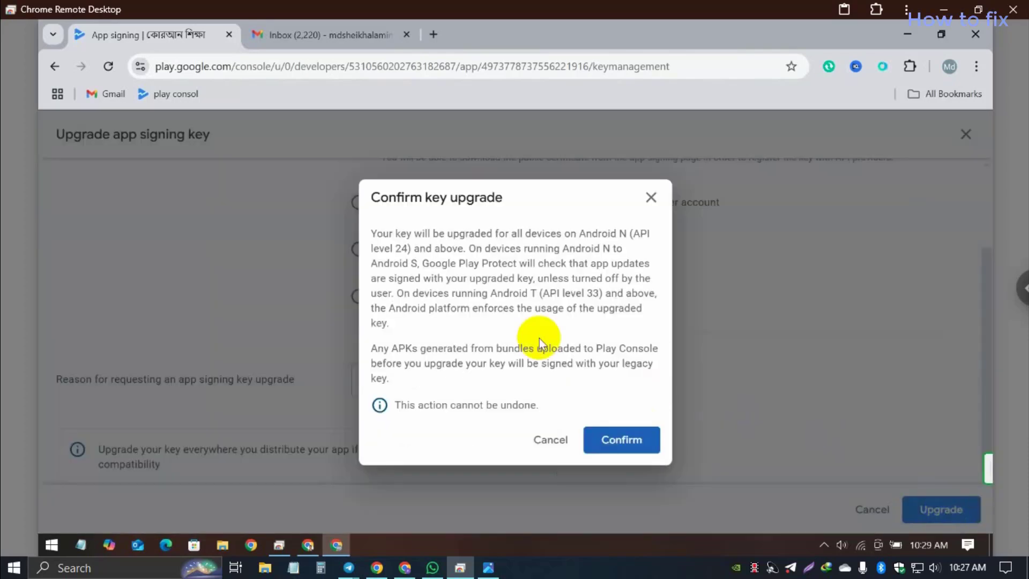
left_click(633, 444)
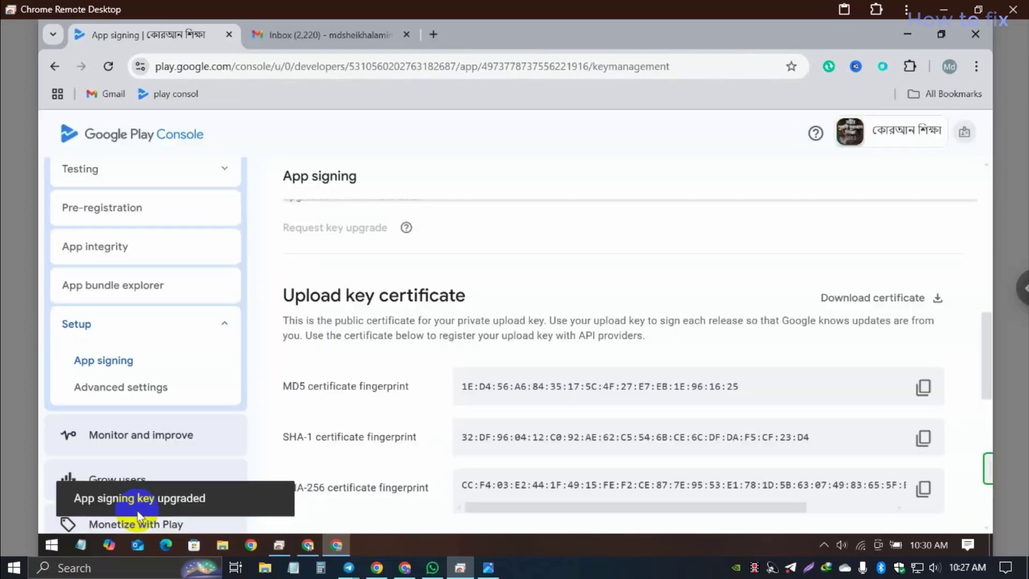
Step: Request an upload key reset, choosing 'I forgot the password to my keystore' as the reason
scroll(494, 345, "down", 4)
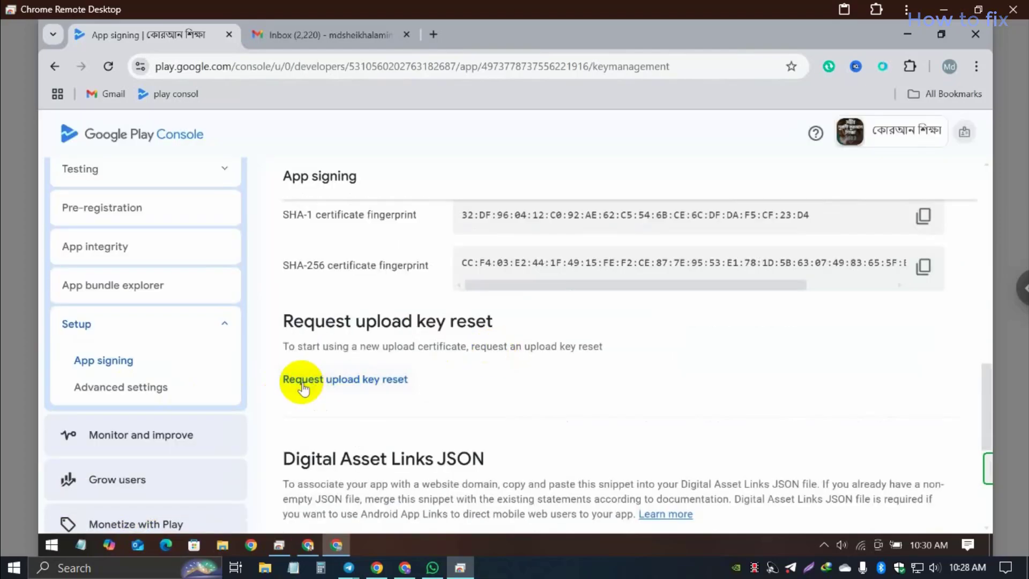
left_click(357, 385)
scroll(555, 391, "down", 3)
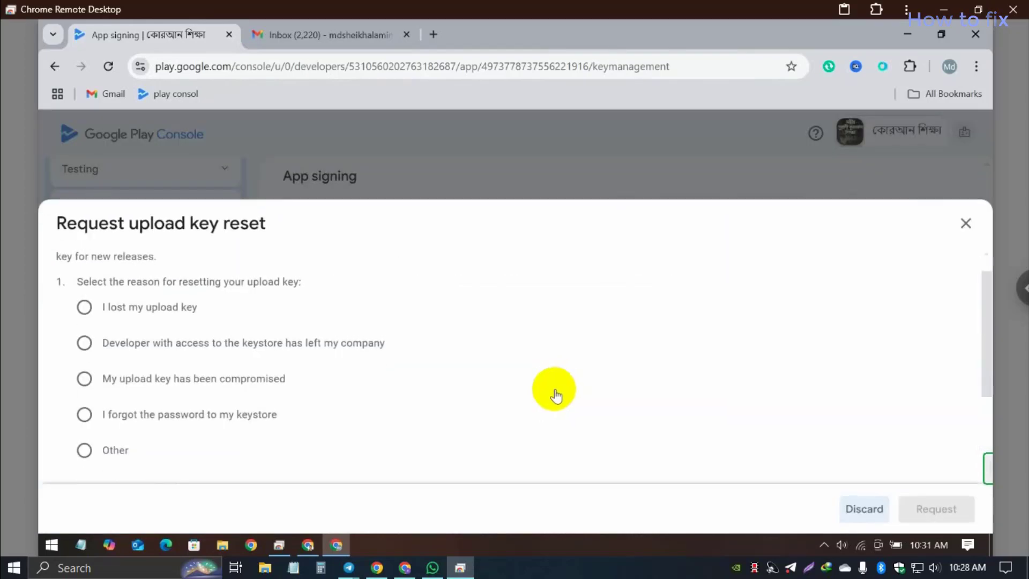
scroll(478, 393, "up", 3)
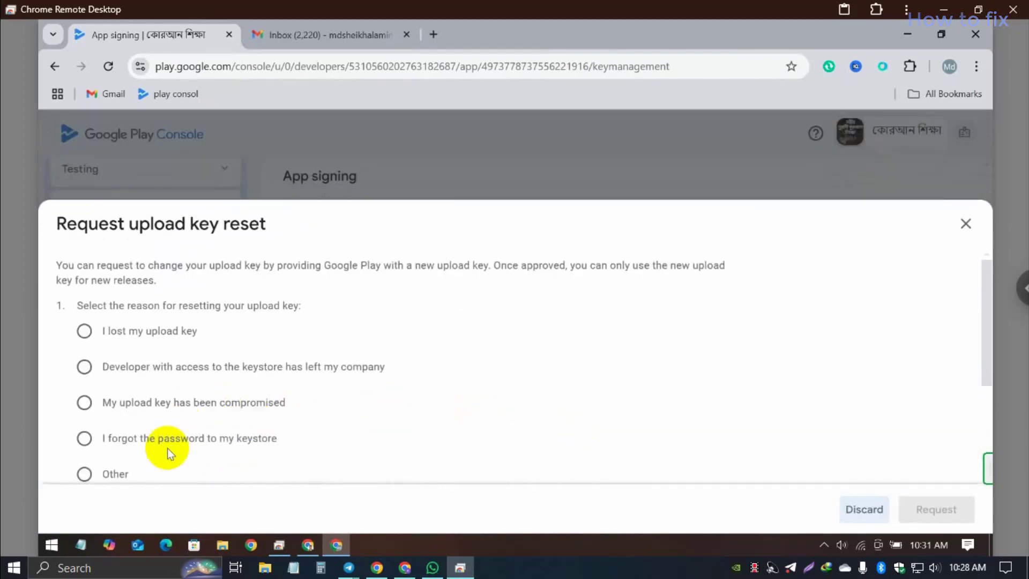
left_click(135, 442)
Step: Copy the keytool certificate export command and bring up Notepad
scroll(561, 429, "down", 2)
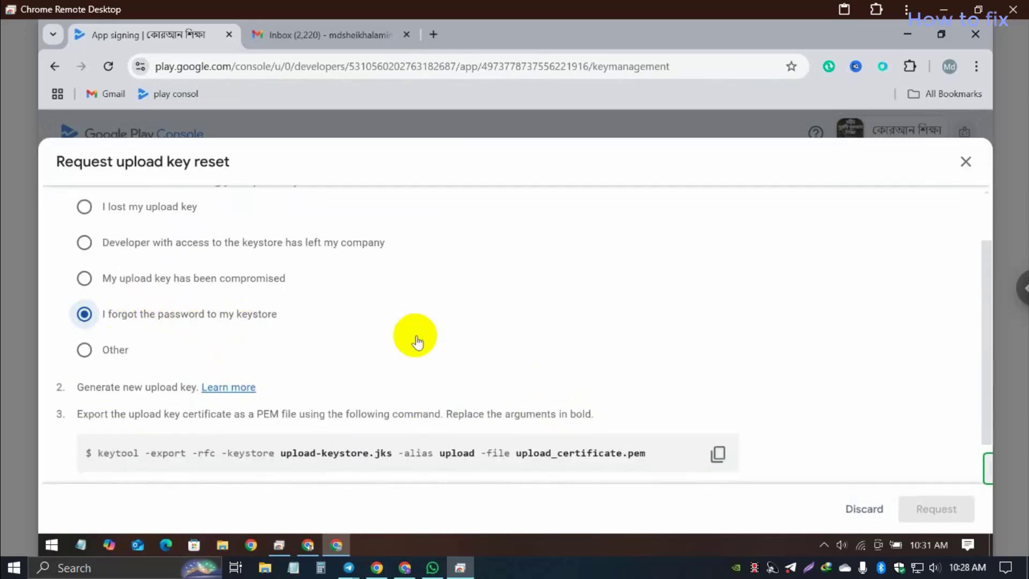
scroll(589, 385, "down", 1)
left_click(719, 415)
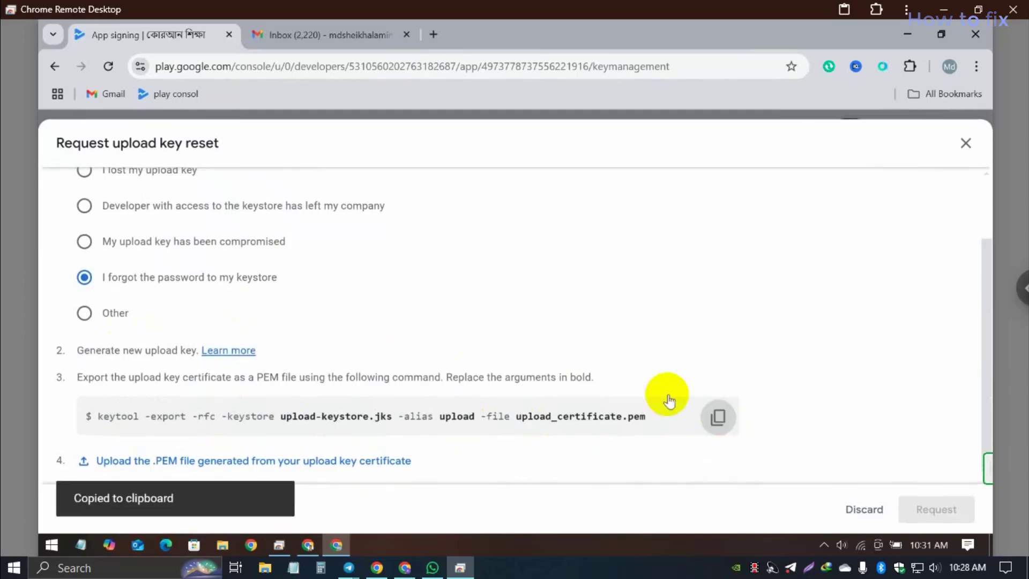
left_click(293, 569)
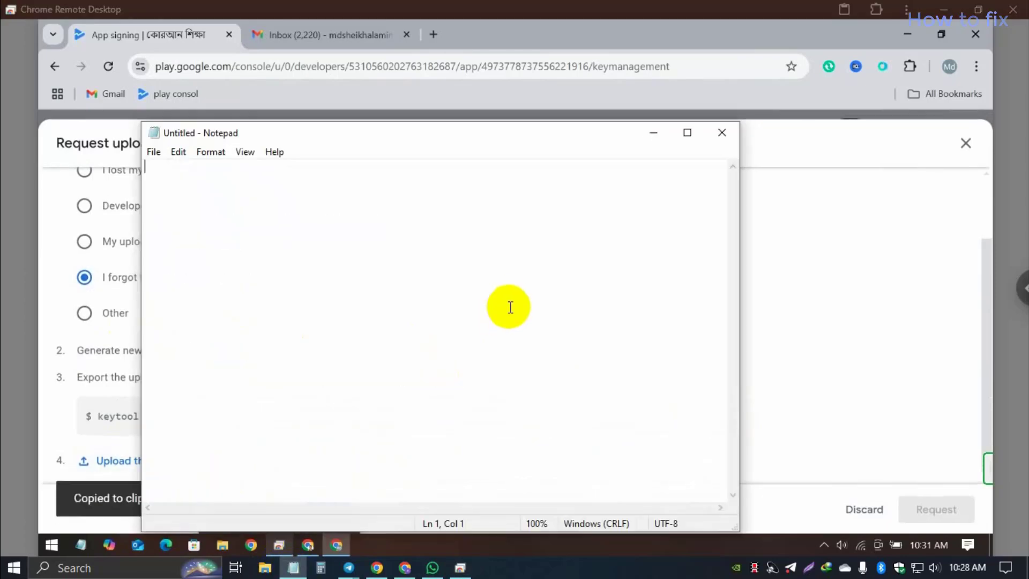
Step: Paste the keytool export command into the note and add blank lines below it
right_click(411, 261)
left_click(450, 325)
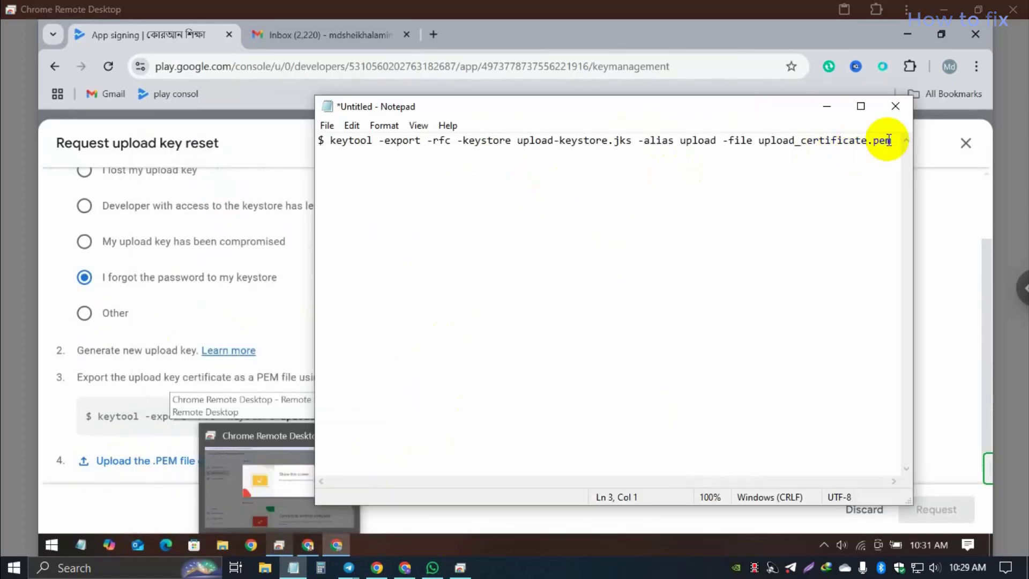
left_click(895, 140)
key("Return")
key("Return")
key("Return")
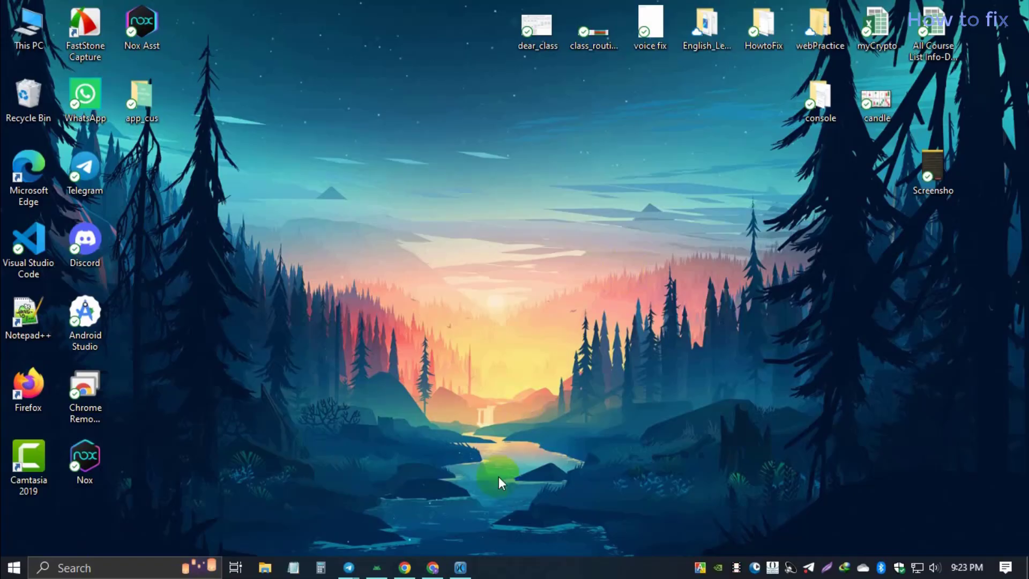
Step: Switch to Android Studio showing the Quran Shikkha Bangla project
left_click(376, 568)
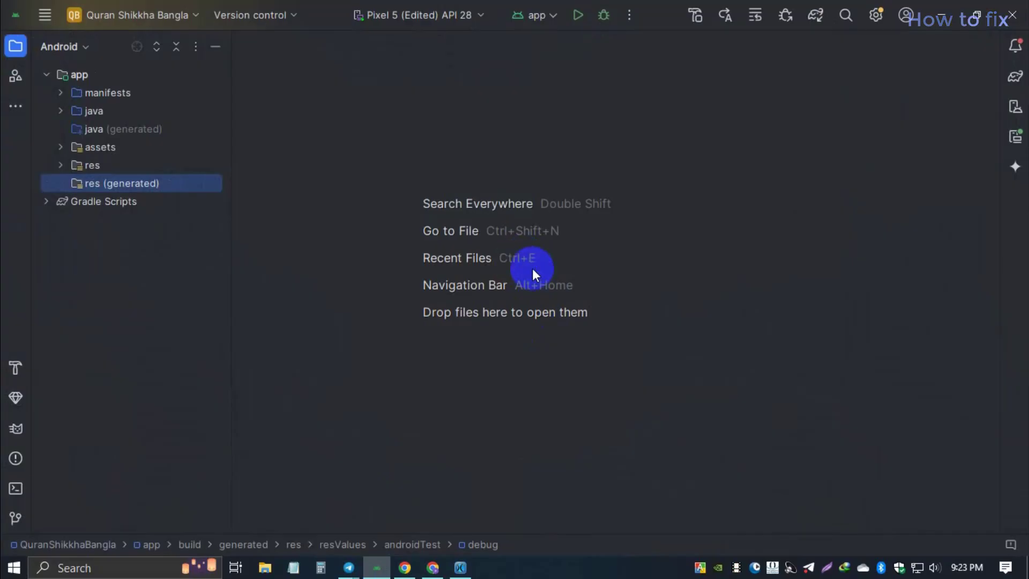
Step: Start Build > Generate Signed App Bundle / APK with Android App Bundle and continue to the key store step
left_click(45, 15)
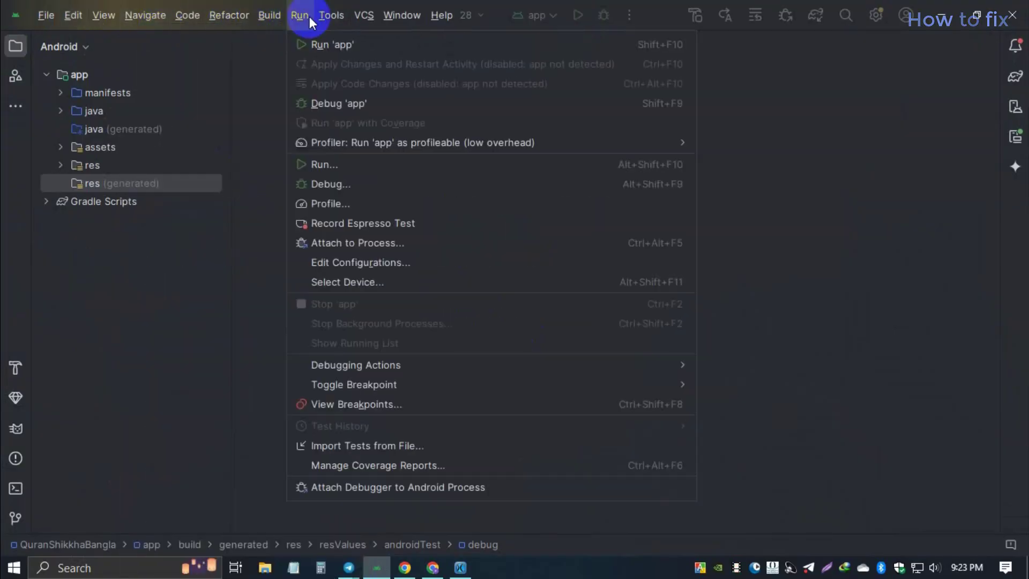
mouse_move(271, 18)
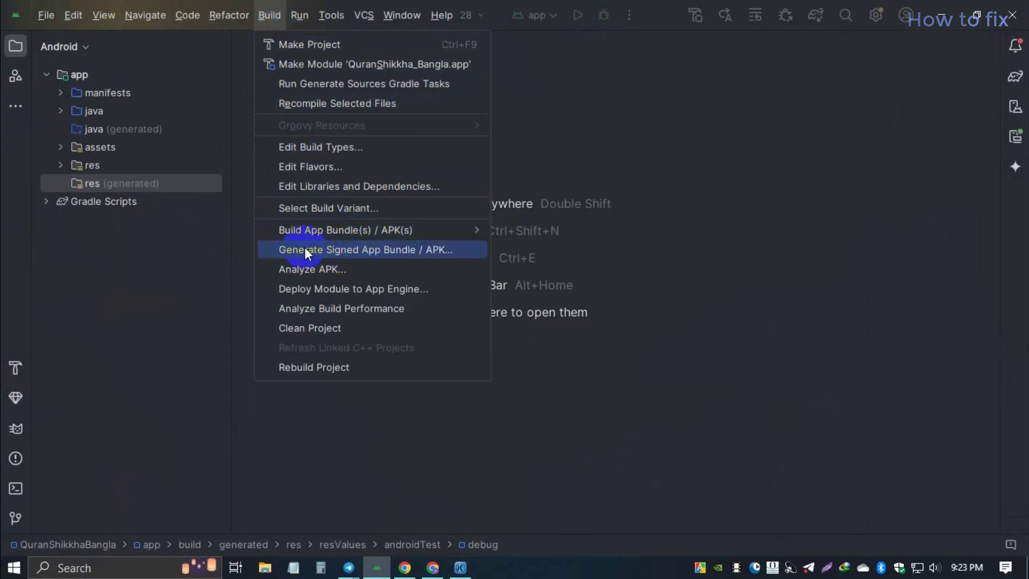
left_click(406, 252)
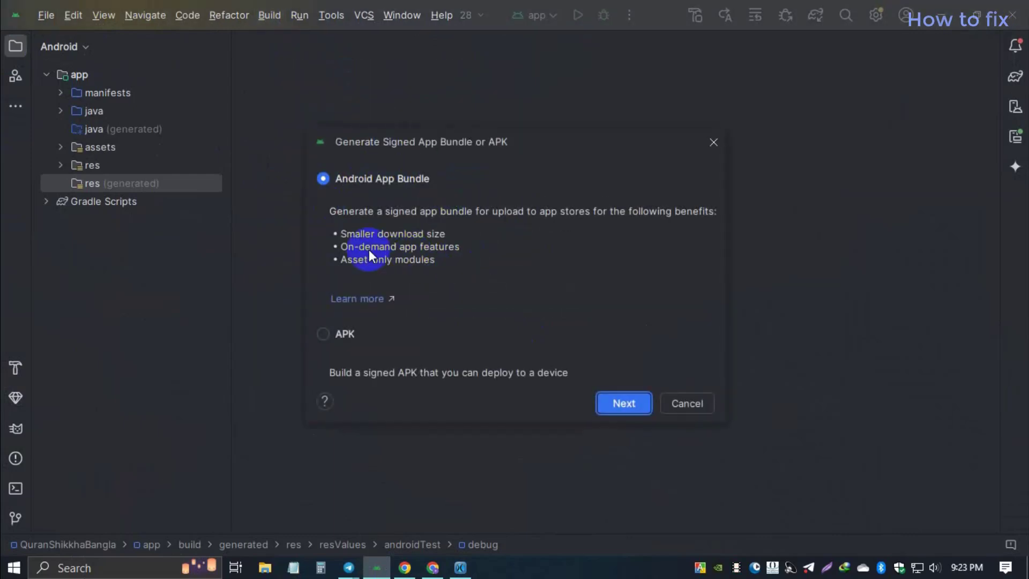
left_click(624, 404)
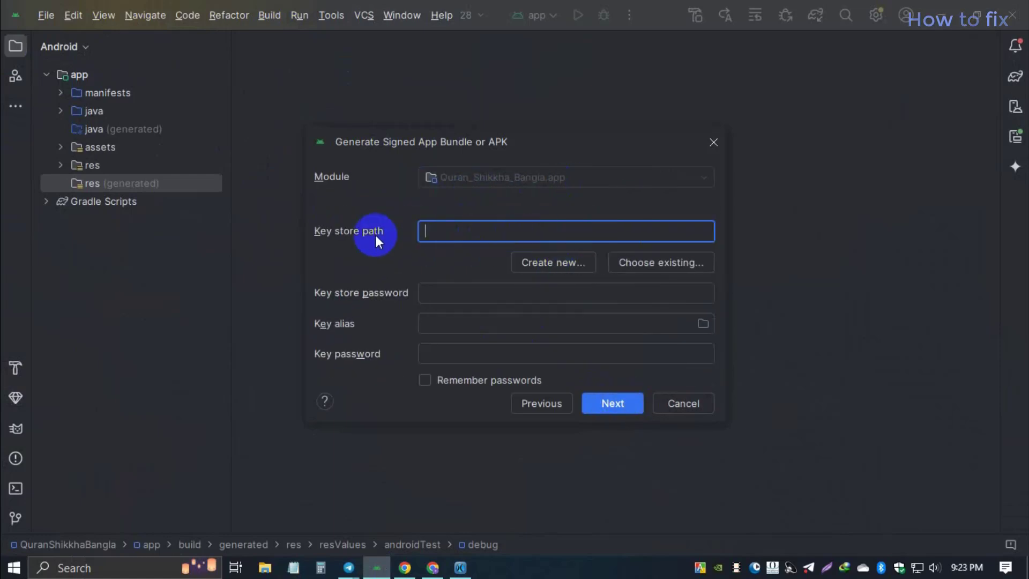
Step: Open the new key store path chooser, close it, and open Local Disk (C:) in File Explorer
left_click(553, 262)
left_click(690, 102)
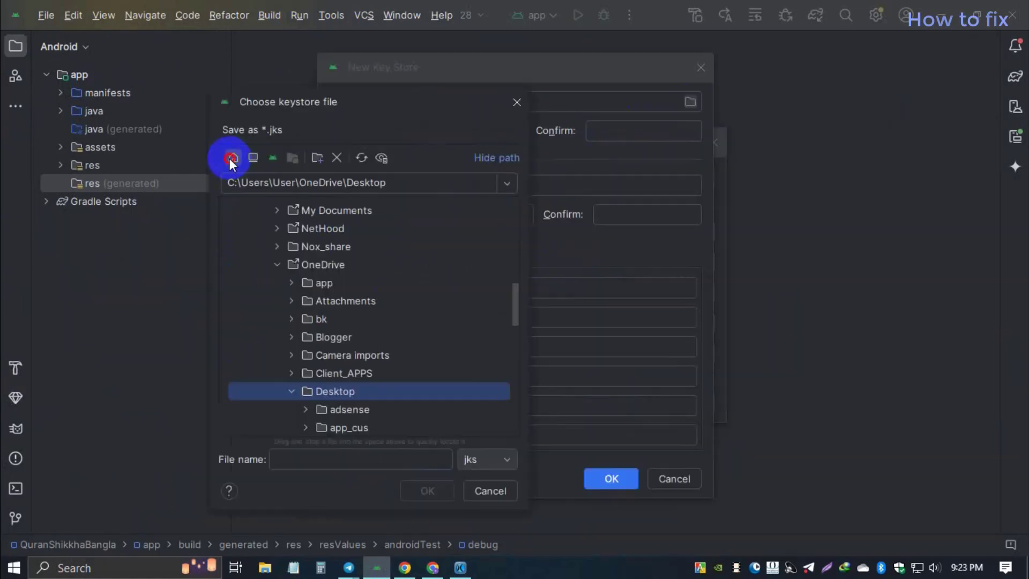
left_click(231, 159)
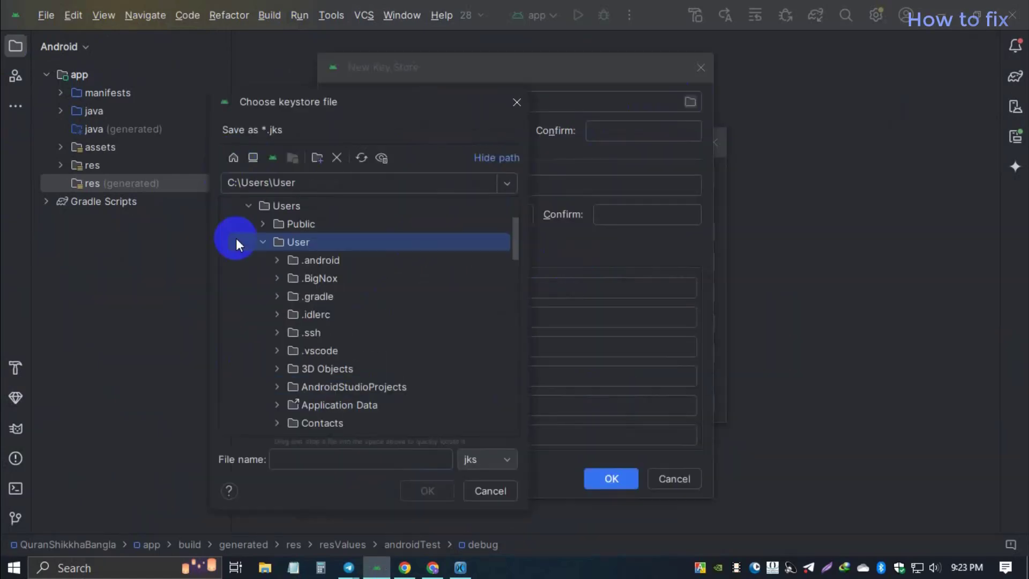
left_click(248, 205)
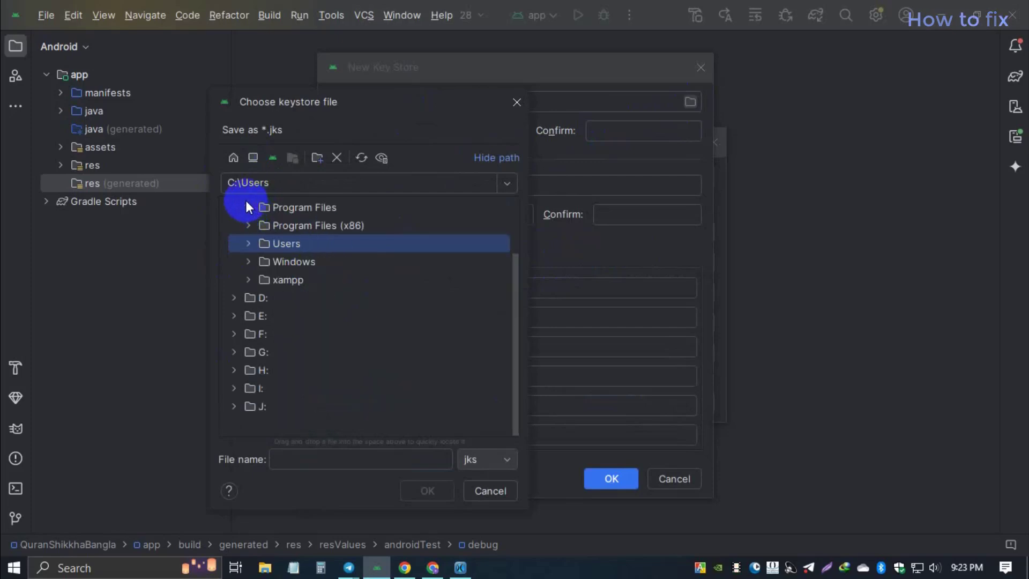
left_click(232, 158)
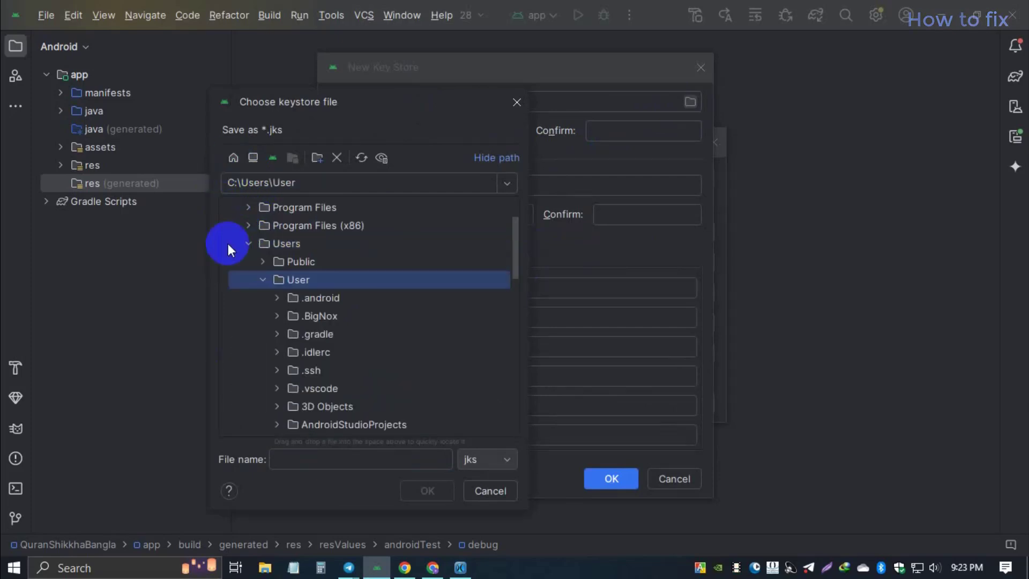
left_click(478, 490)
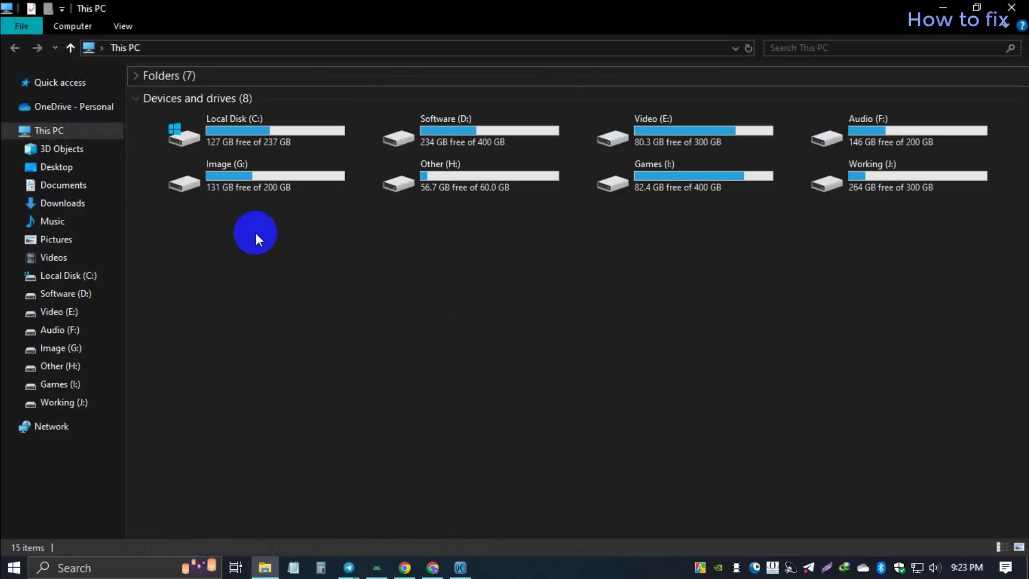
double_click(265, 127)
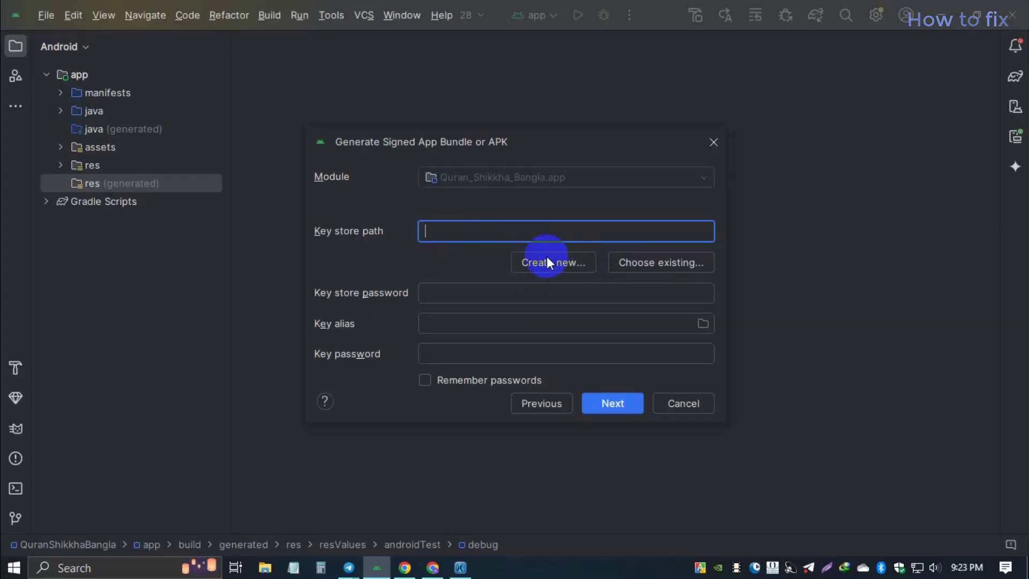
Step: Reopen the key store path chooser and browse the home, Desktop and drive folders
left_click(547, 261)
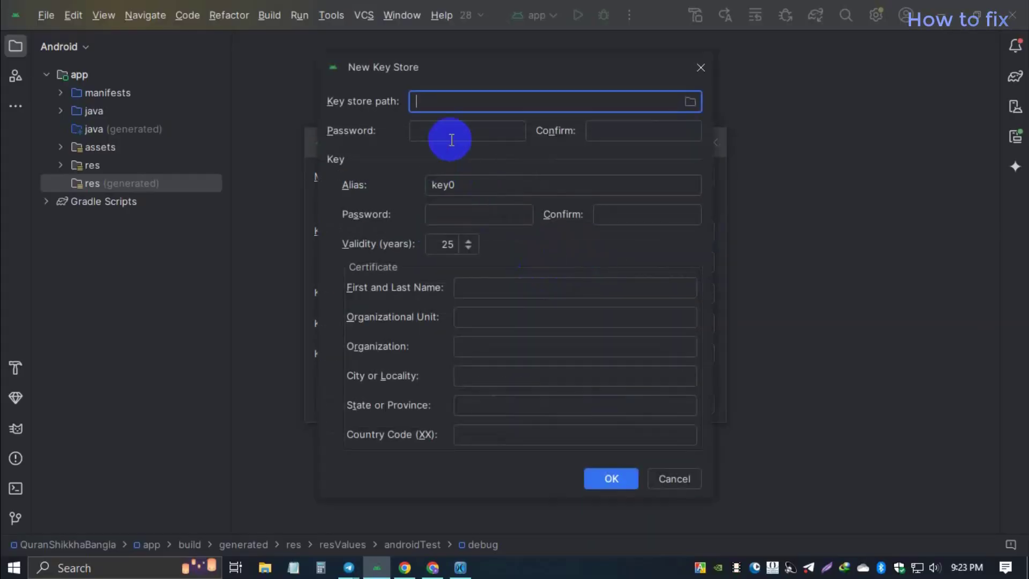
left_click(690, 101)
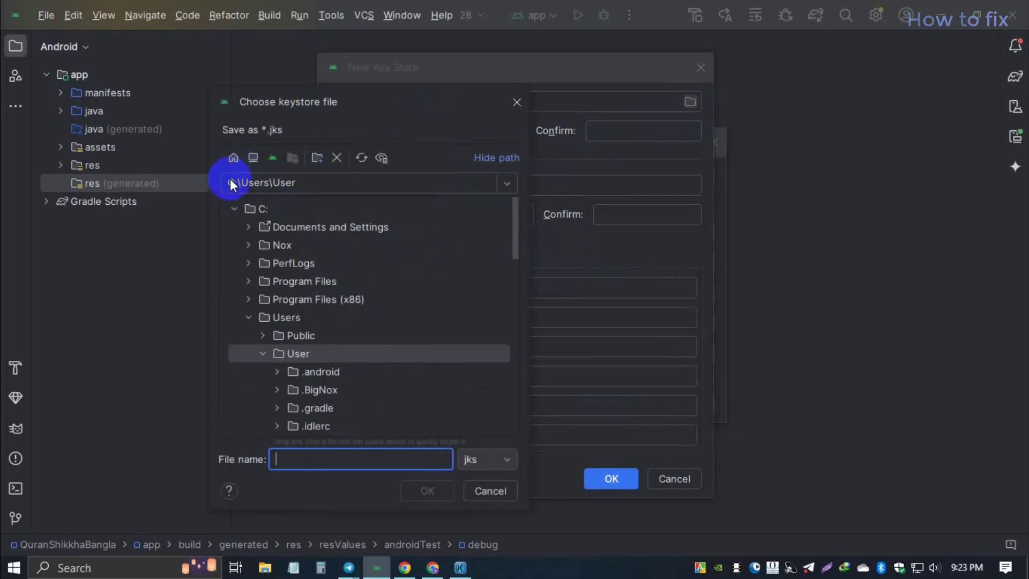
left_click(236, 208)
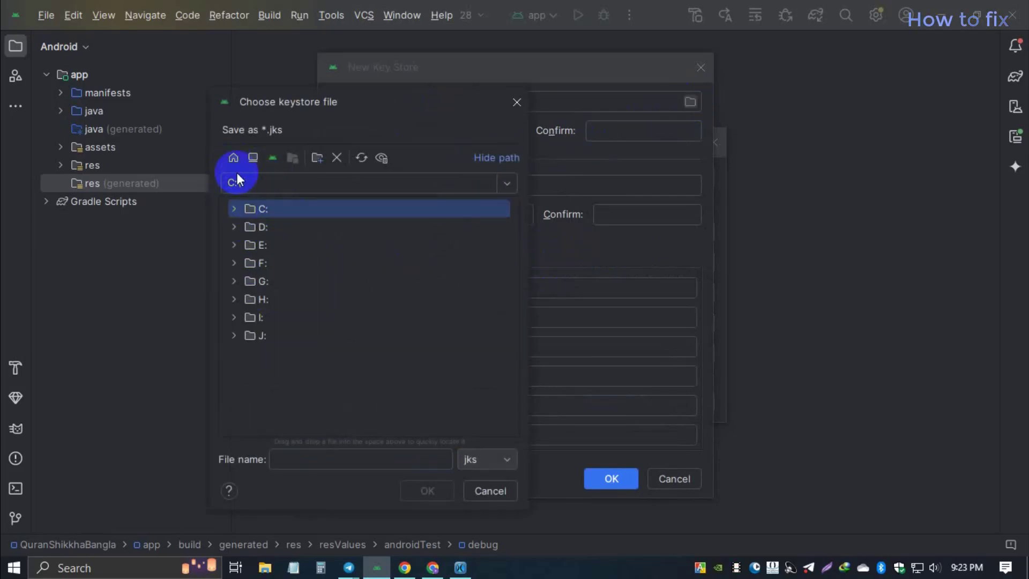
left_click(233, 158)
left_click(233, 209)
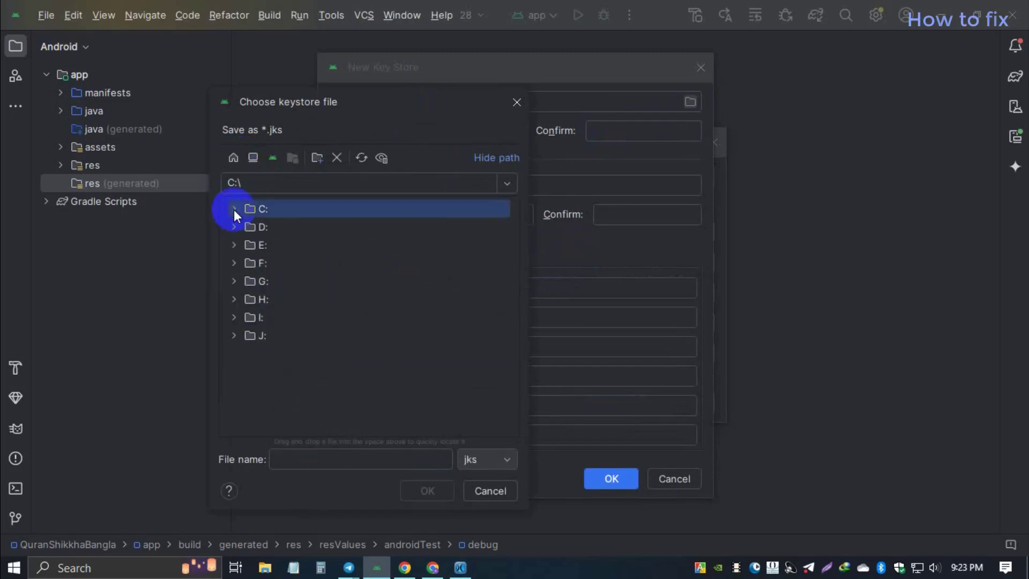
left_click(252, 157)
left_click(233, 157)
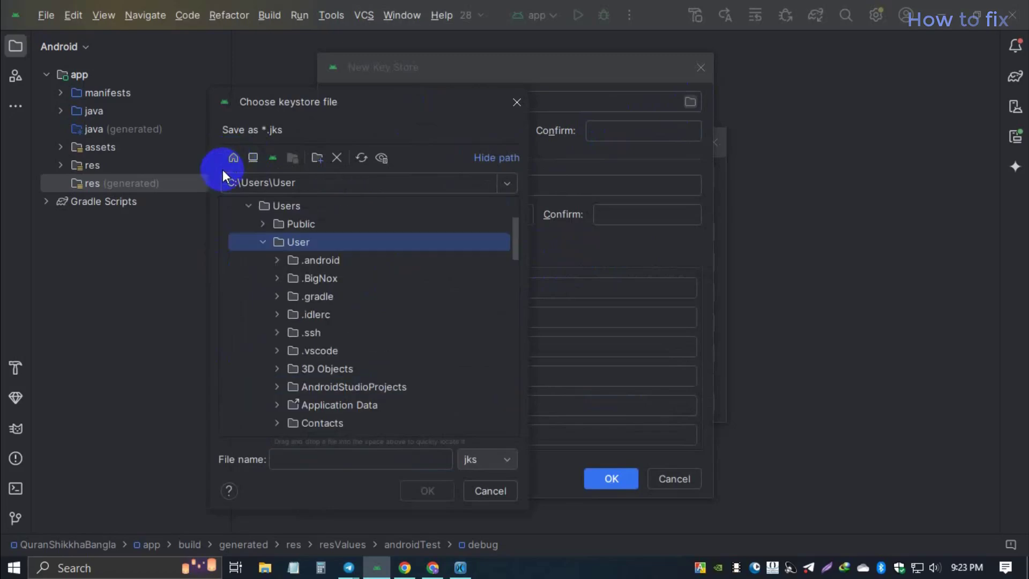
left_click(248, 206)
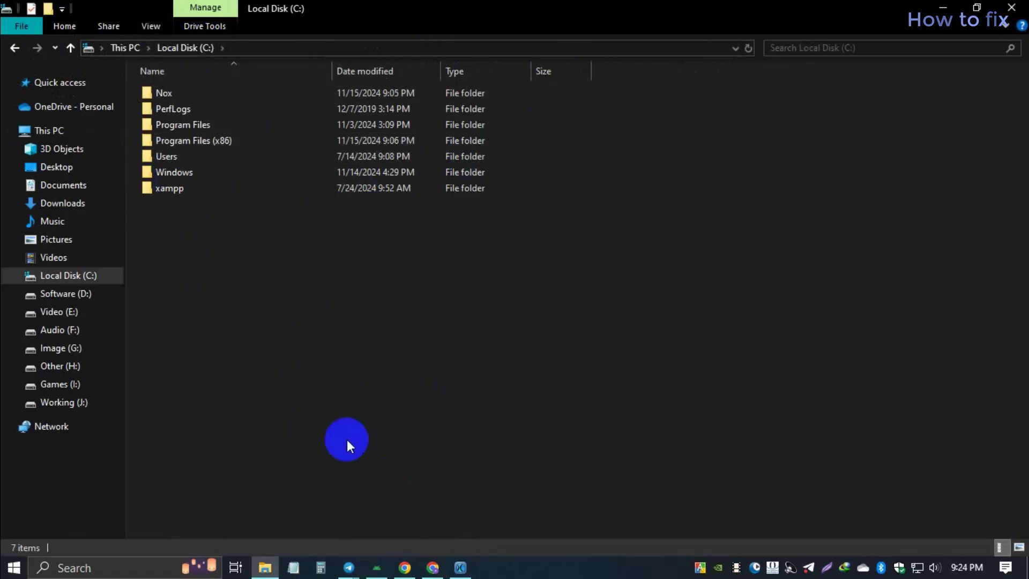
Step: Add a new folder on C:, replace its placeholder name with Quran, and open it
right_click(291, 464)
mouse_move(449, 431)
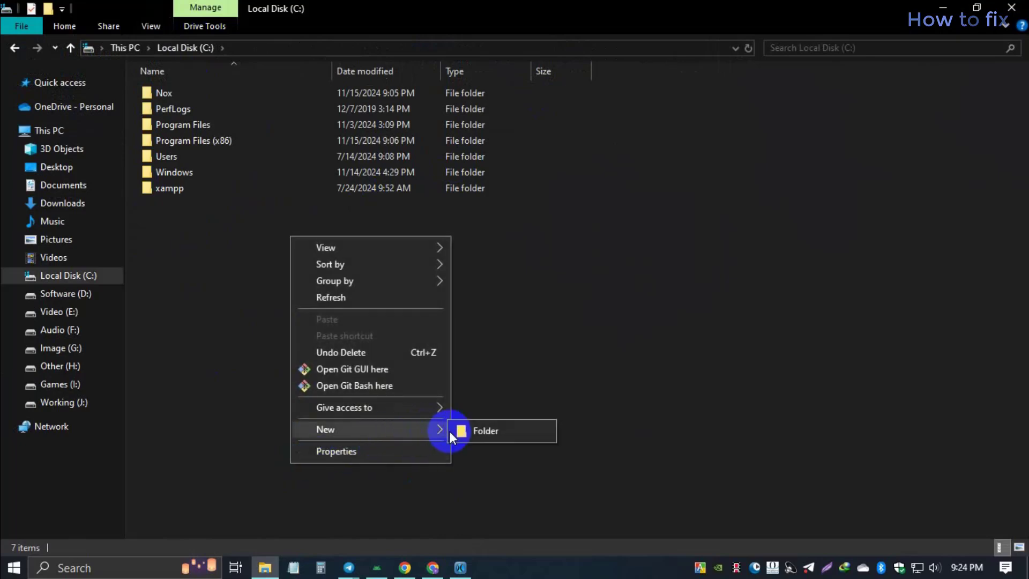
left_click(498, 426)
type("Gi")
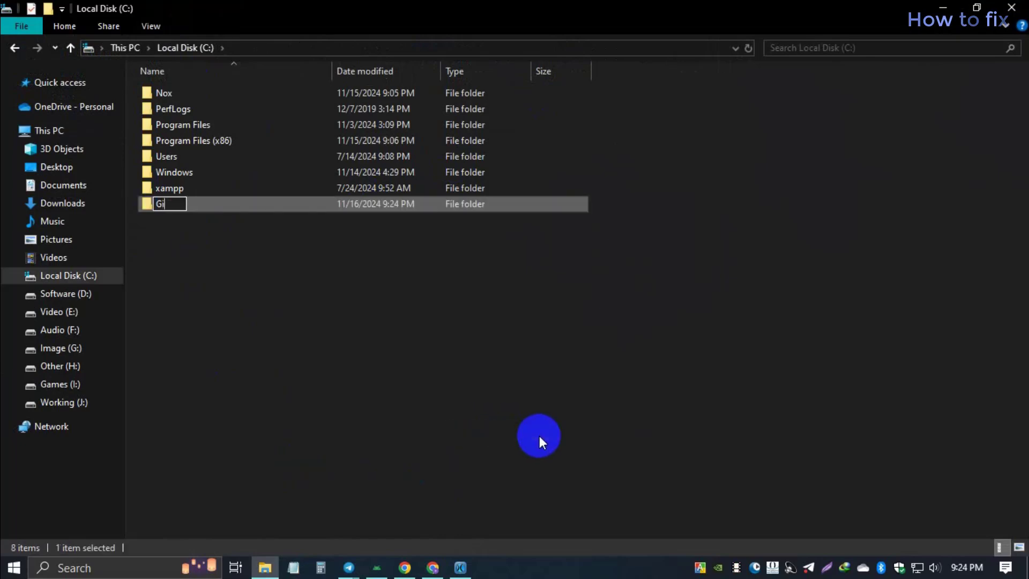
type("veYour")
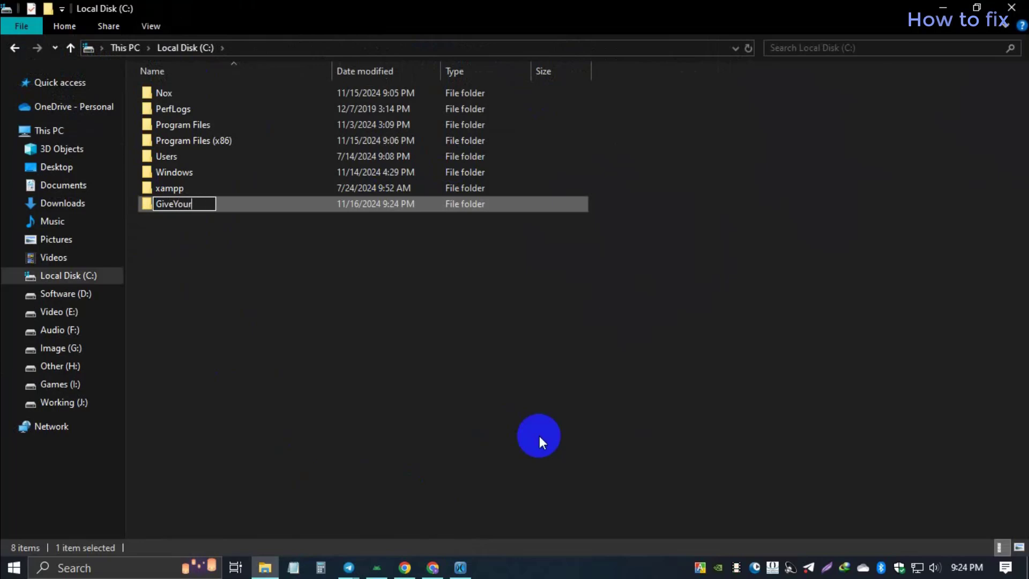
type("F")
key("BackSpace")
type("APPN")
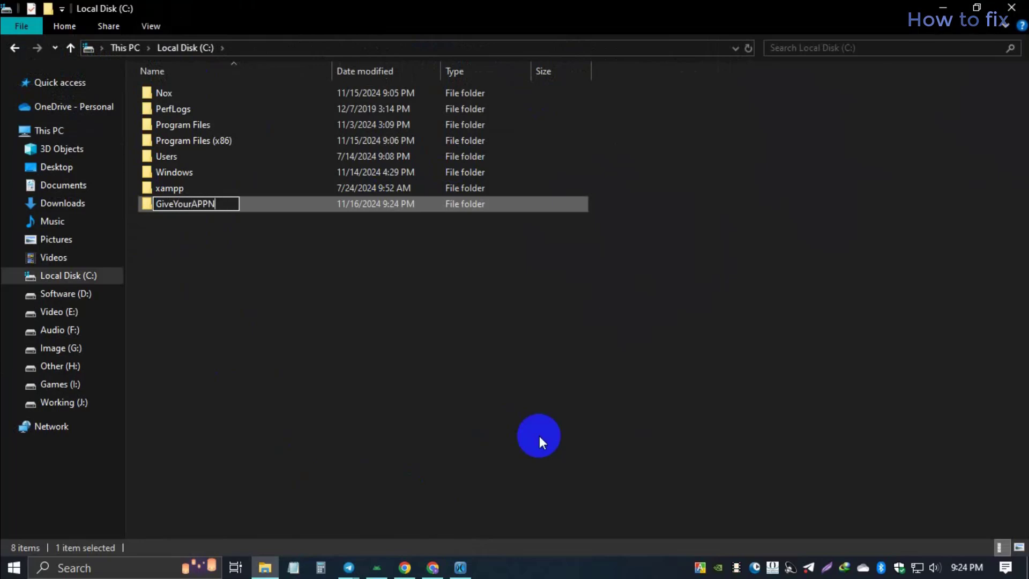
type("ame or s")
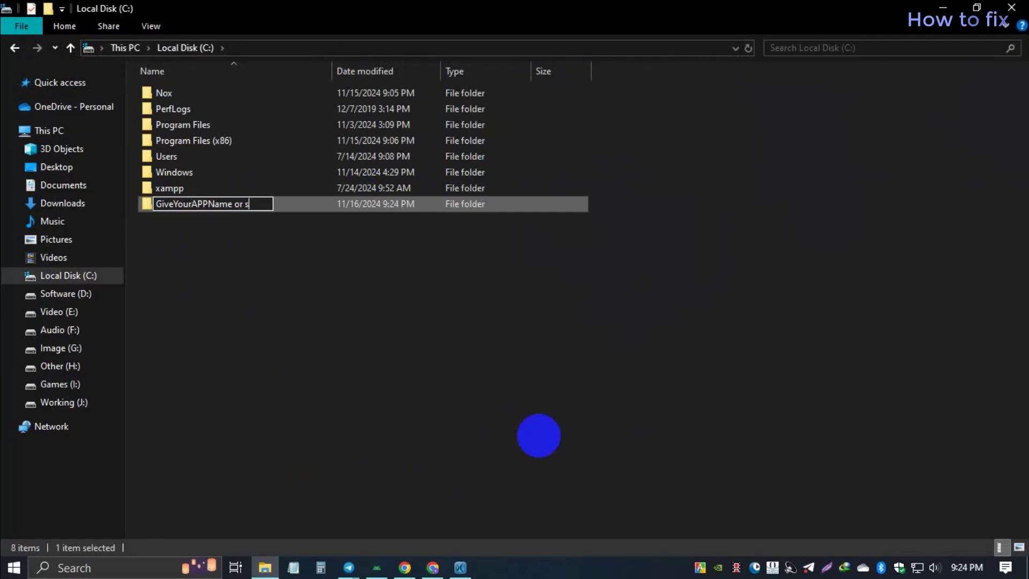
type("omting")
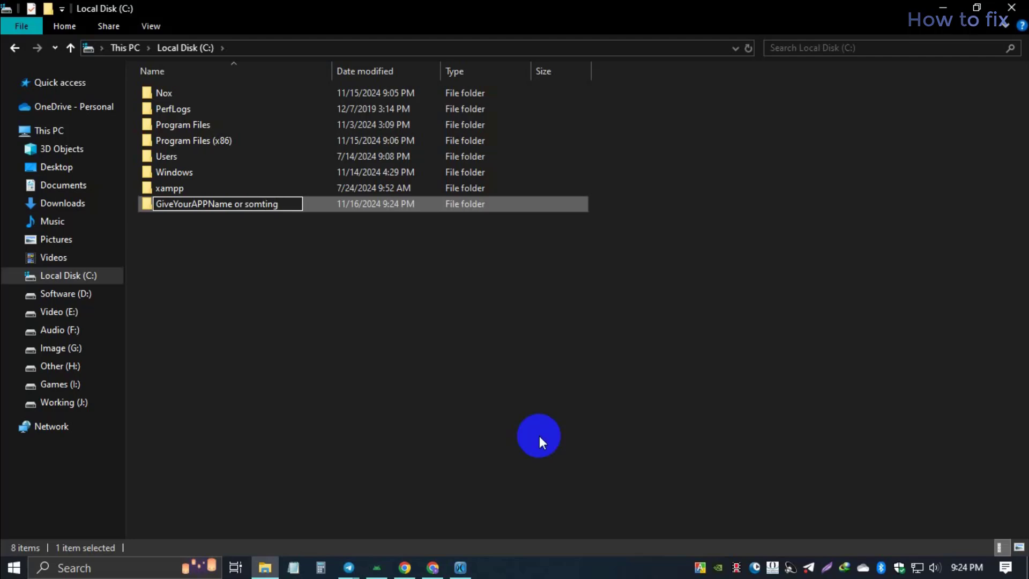
key("BackSpace")
key("ctrl+a")
key("BackSpace")
type("Quran")
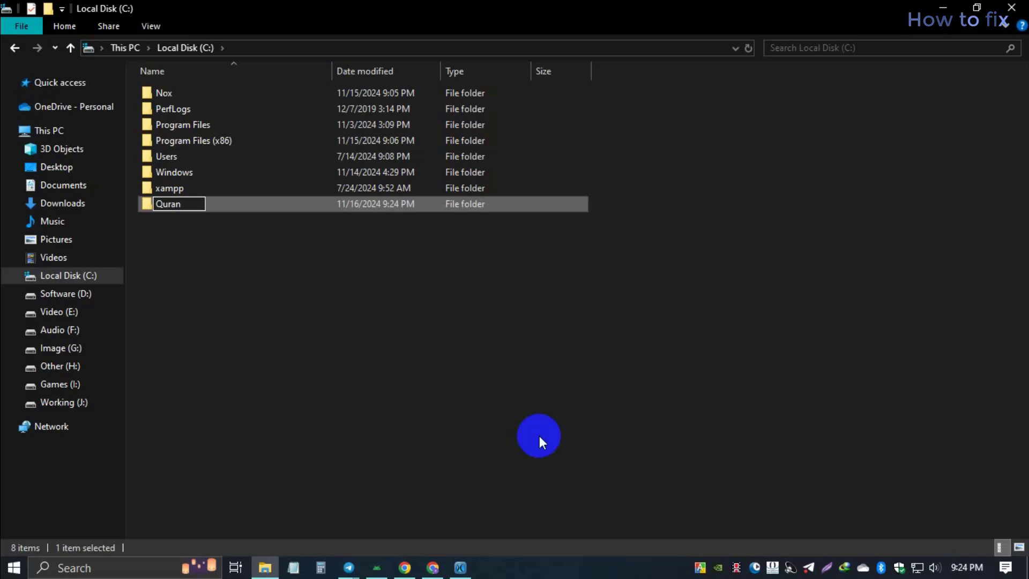
left_click(359, 335)
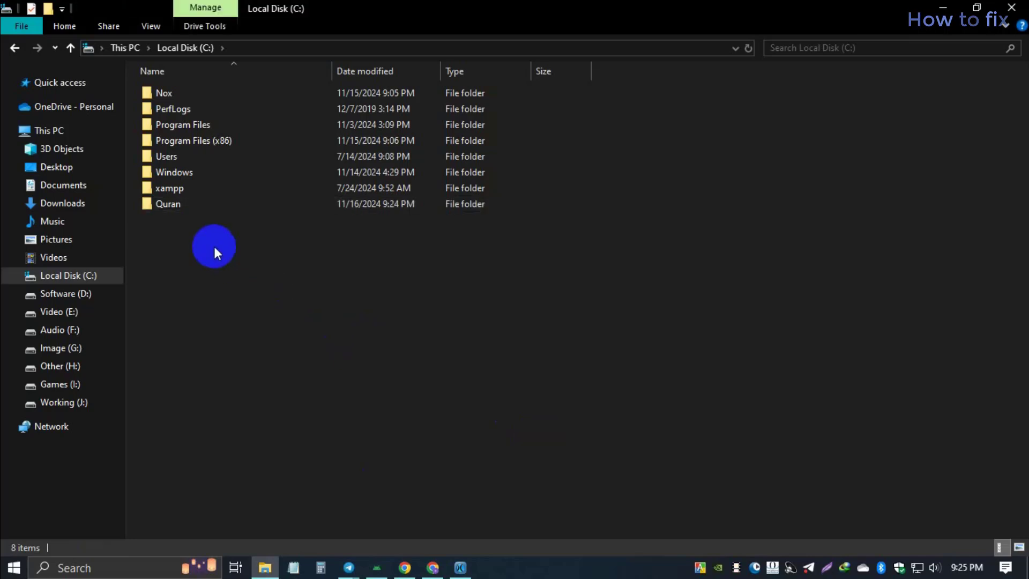
double_click(198, 203)
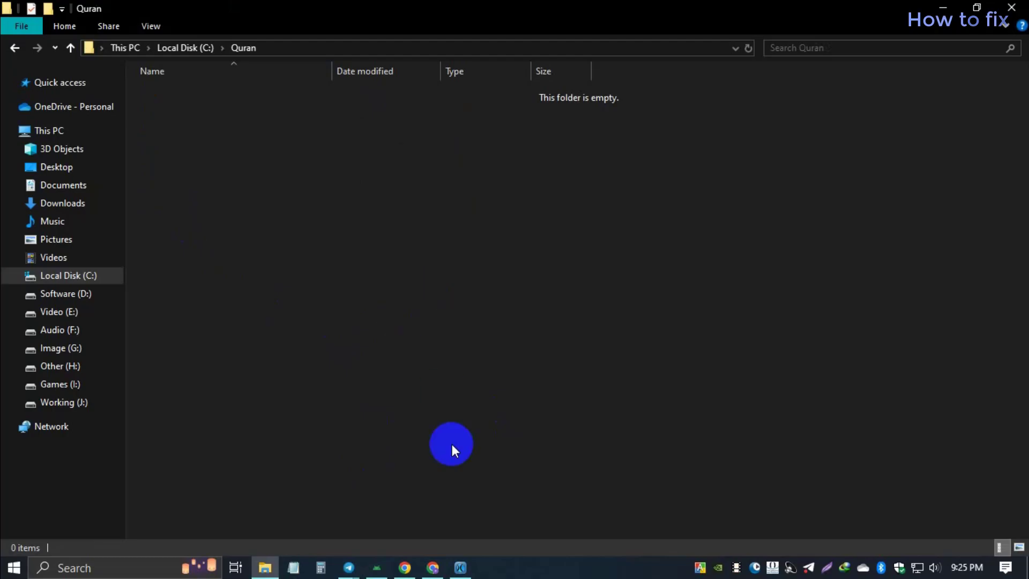
Step: Set the key store path to C:\Quran\key.jks in the Choose keystore file dialog
left_click(377, 566)
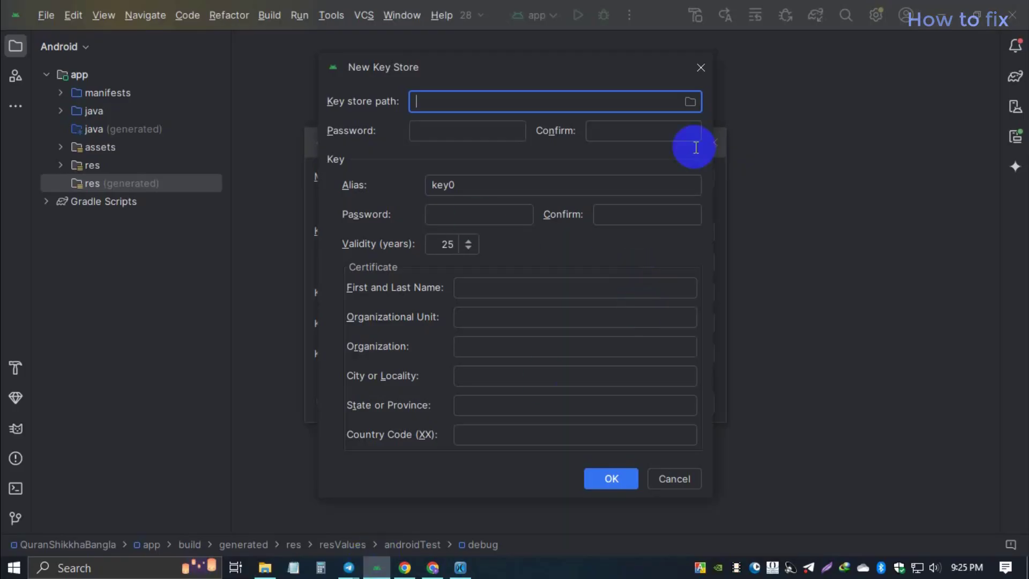
left_click(691, 102)
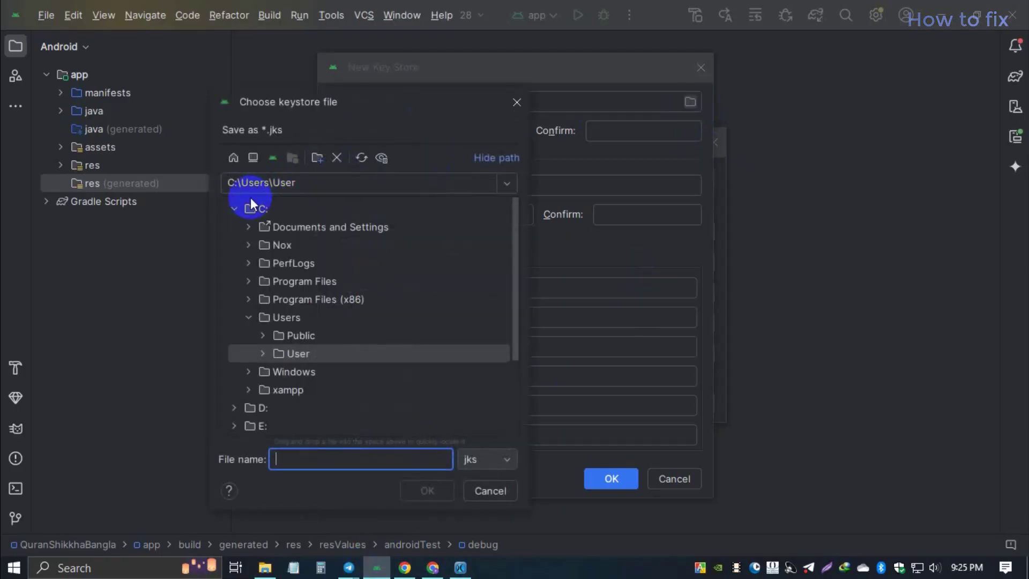
double_click(249, 207)
left_click(233, 158)
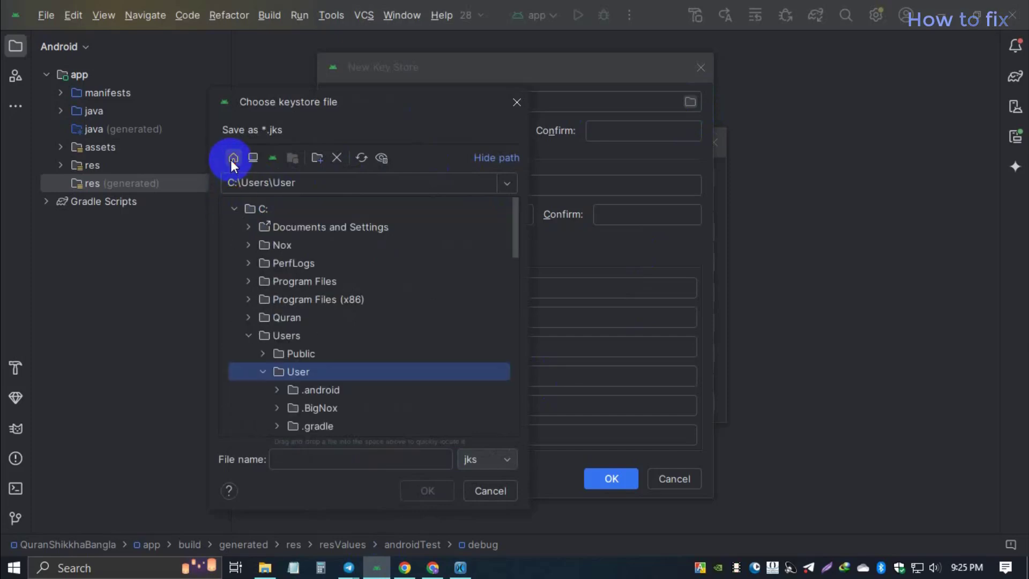
double_click(220, 216)
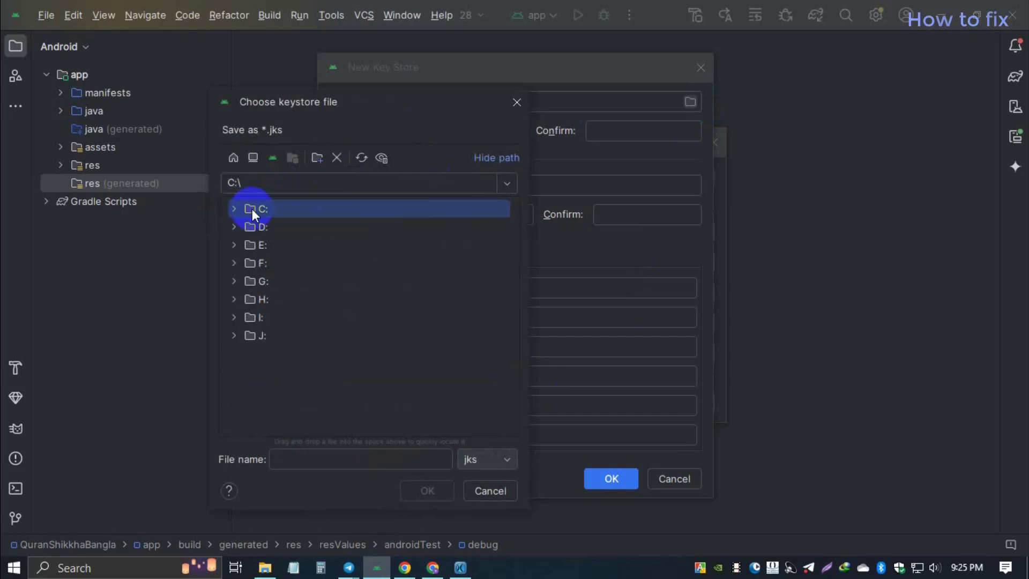
left_click(233, 208)
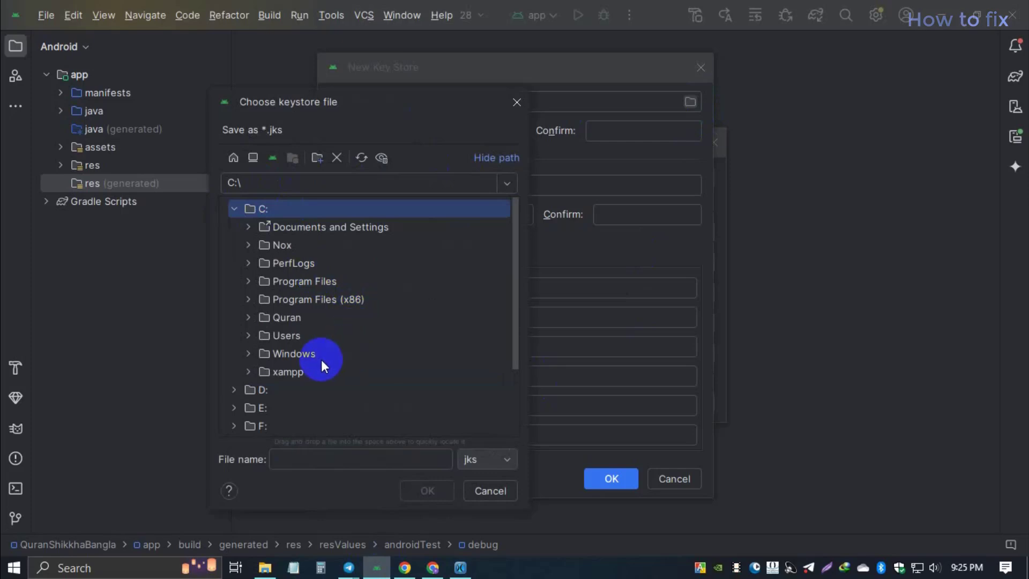
left_click(287, 319)
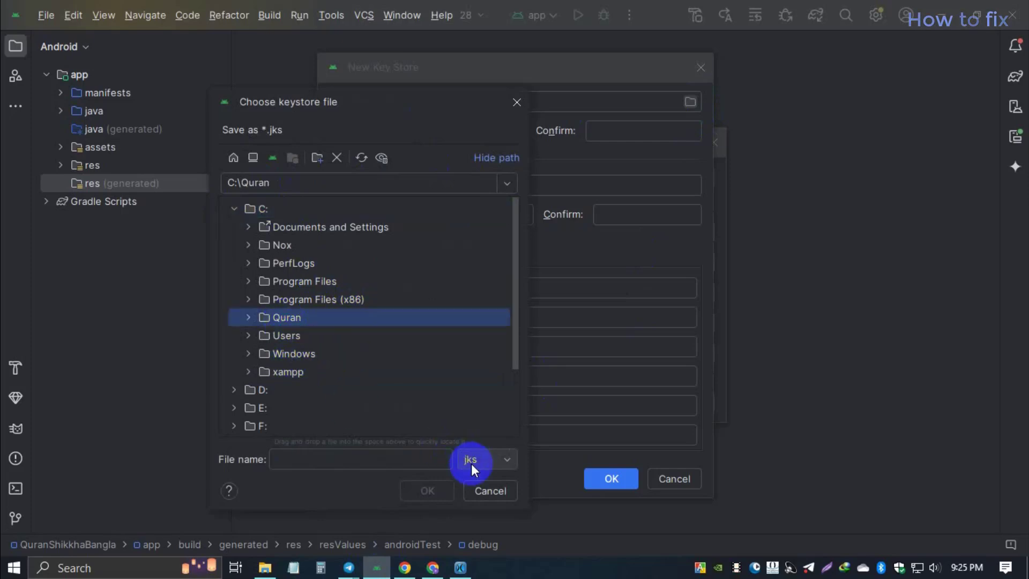
left_click(334, 467)
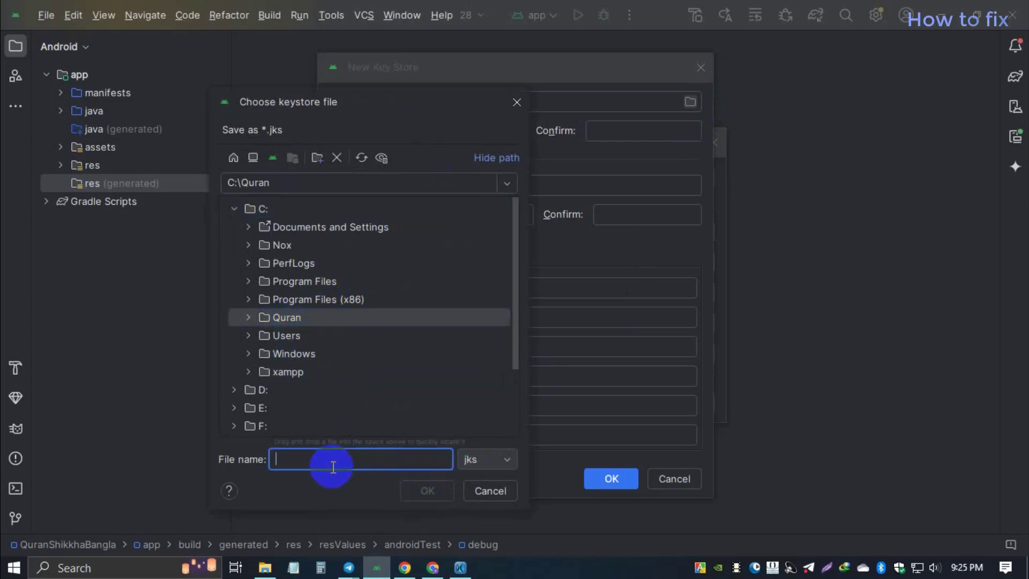
type("ap")
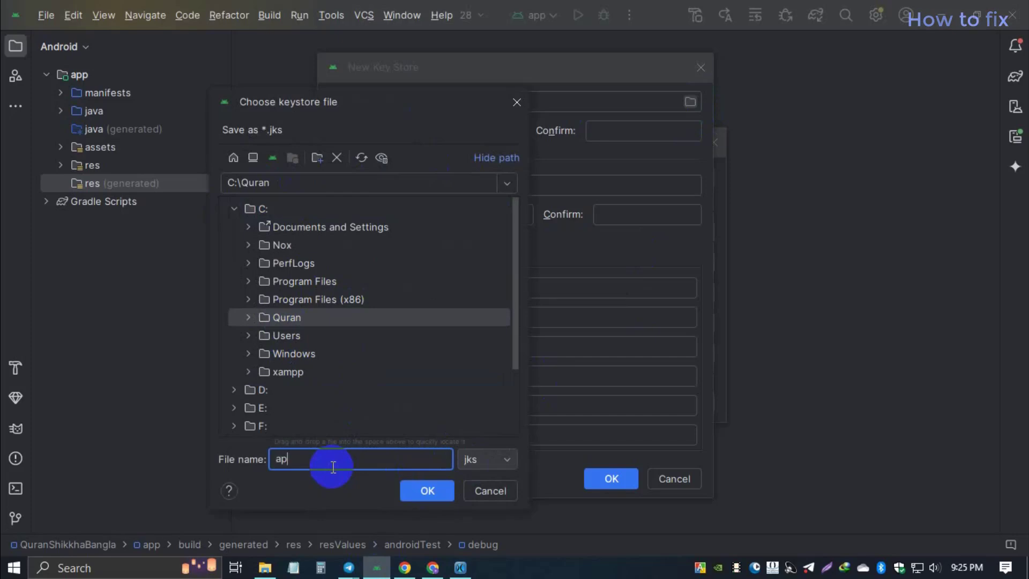
key("BackSpace")
type("key")
left_click(425, 498)
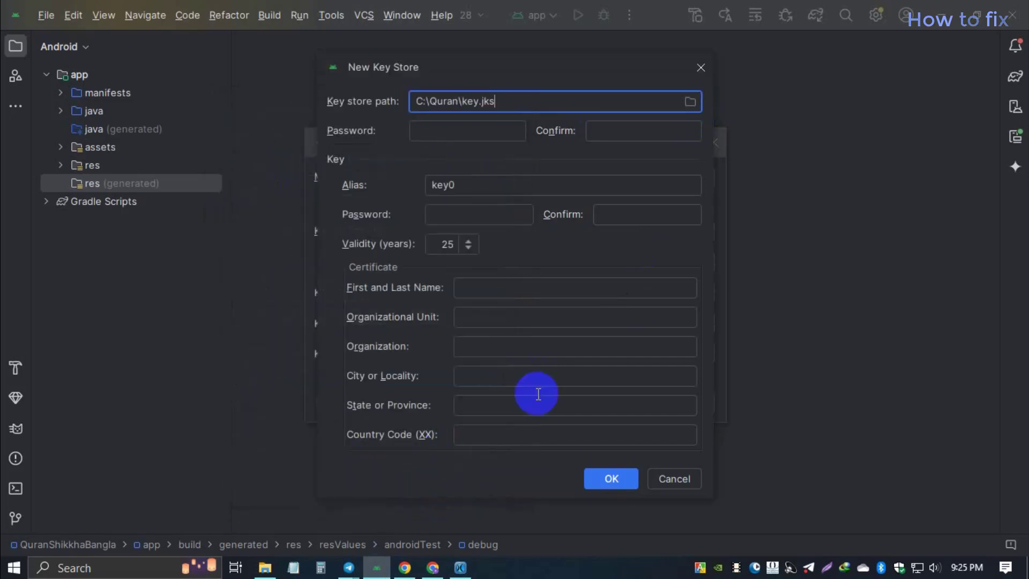
Step: Enter the keystore password in both the Password and Confirm fields
left_click(462, 130)
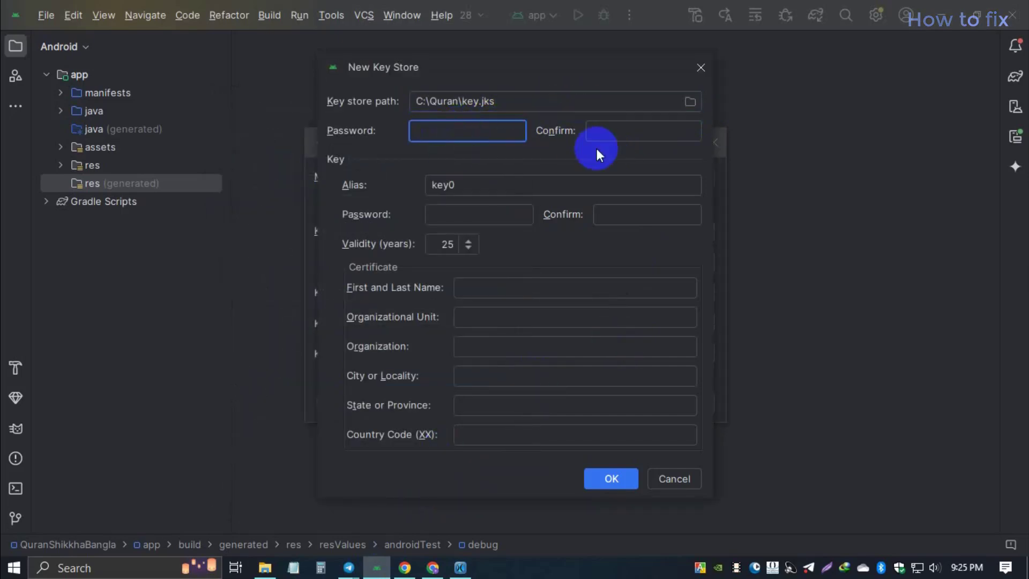
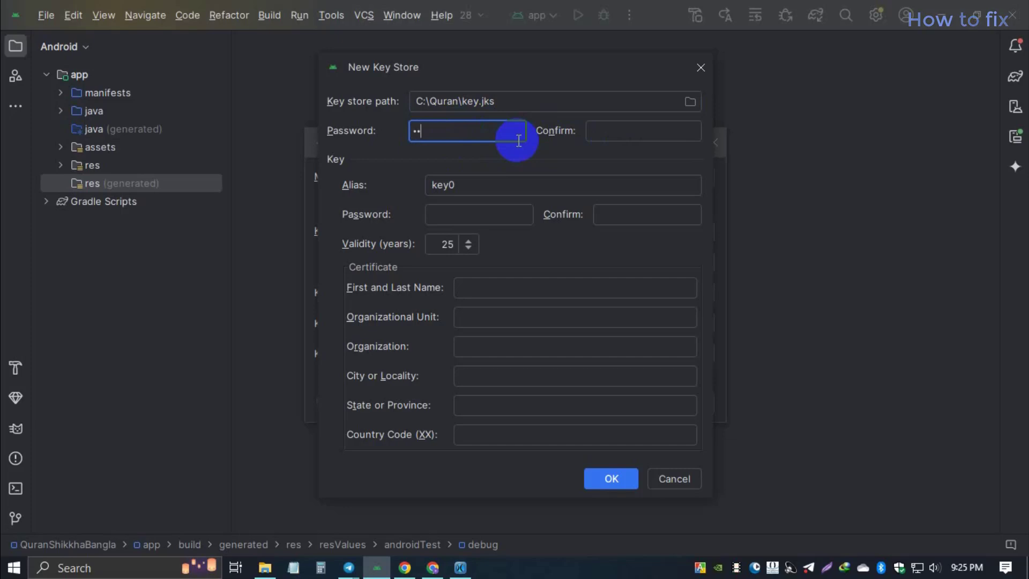
key("Tab")
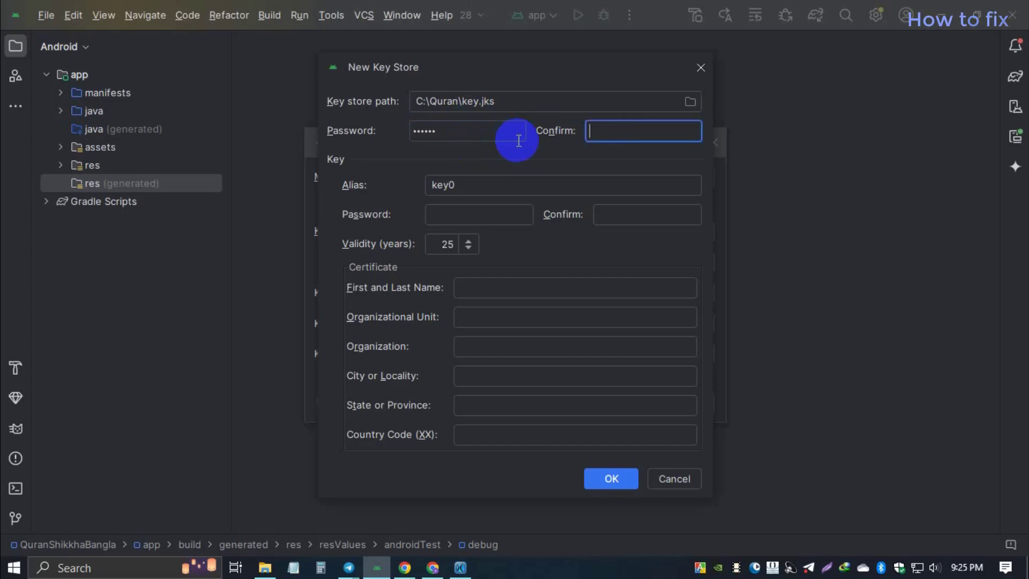
left_click(468, 137)
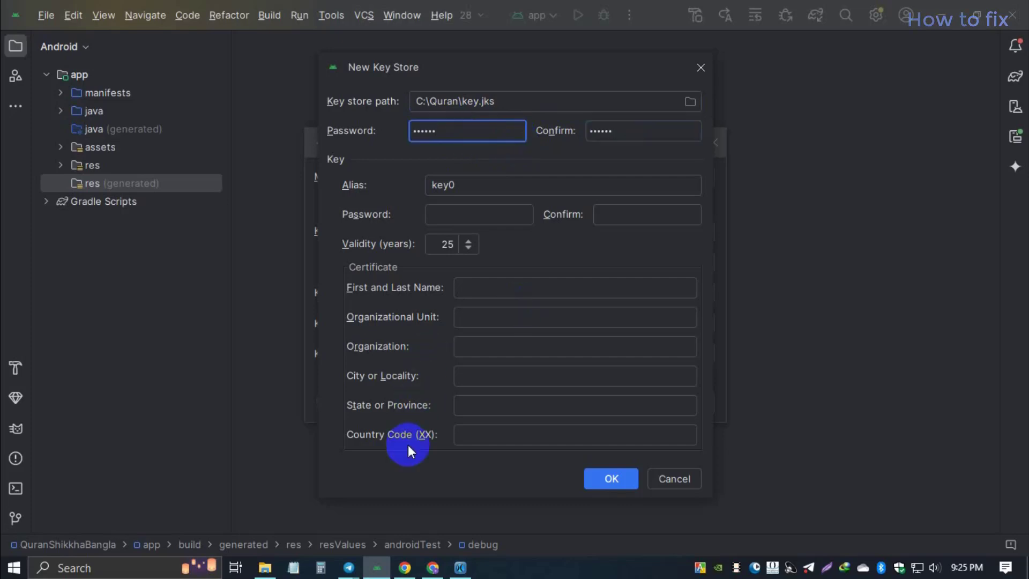
Step: Start a Notepad note headed 'Note Info:' and record the keystore password under a 'pass:' label
left_click(292, 567)
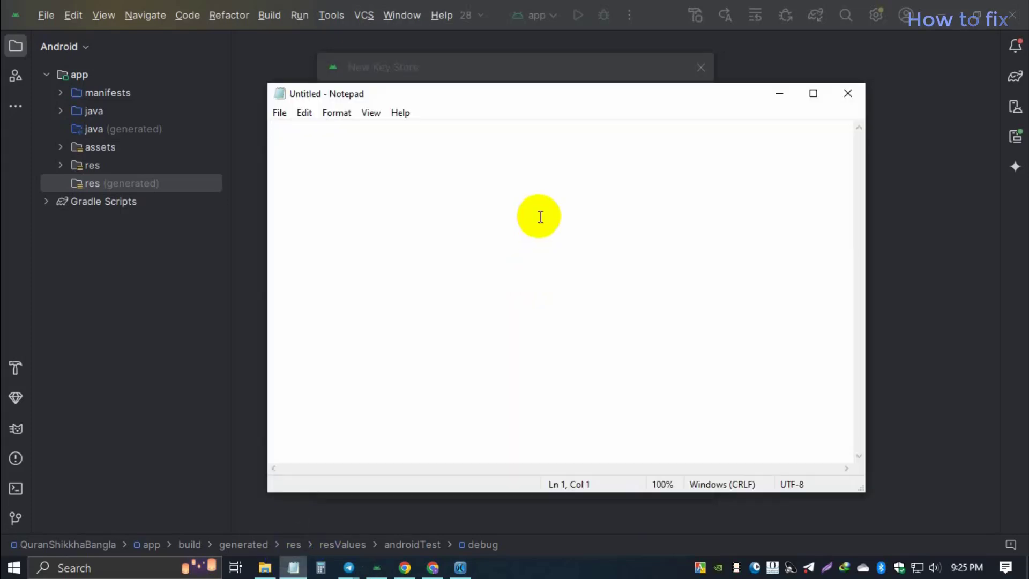
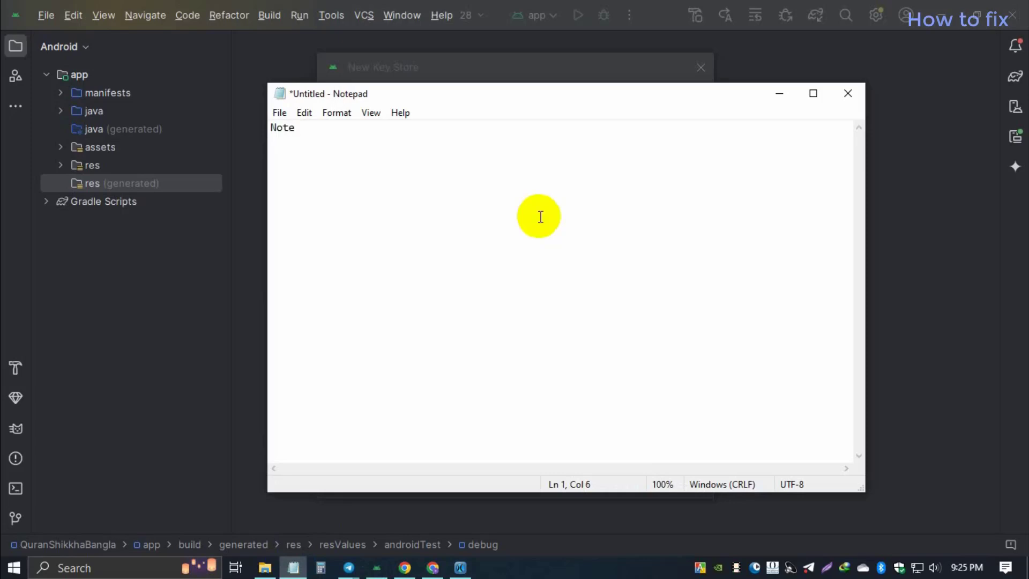
key("Return")
key("Return")
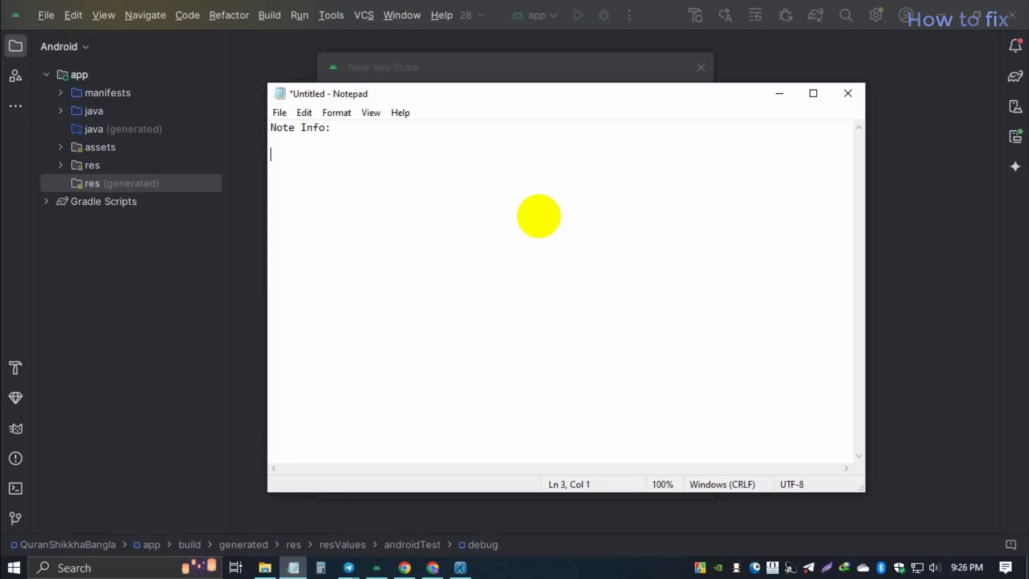
key("Return")
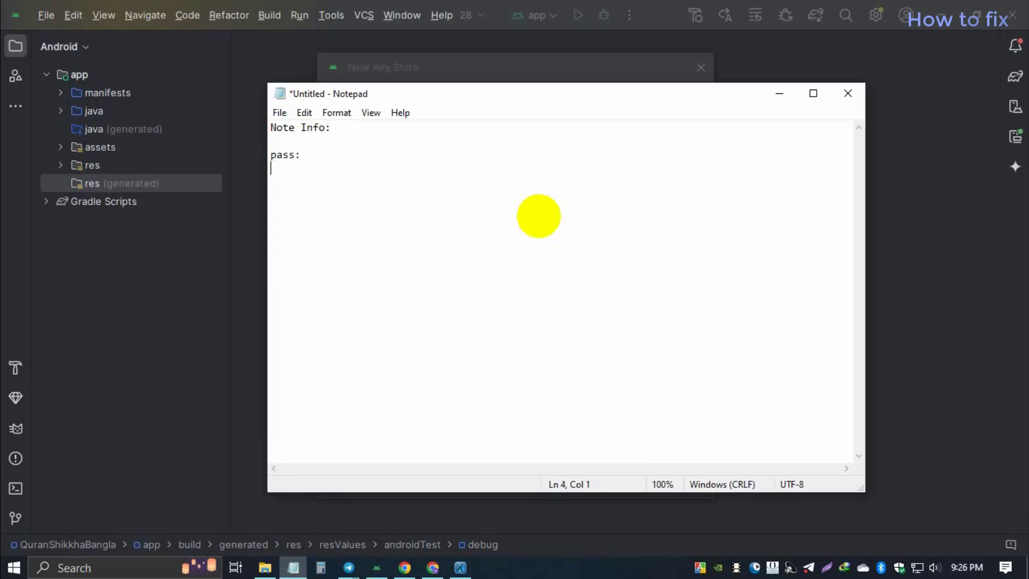
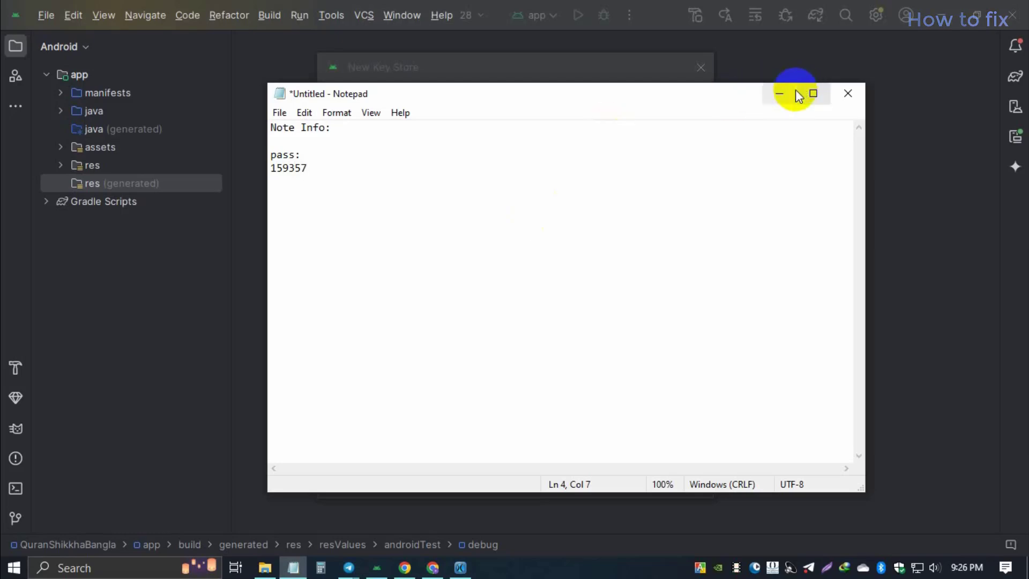
Step: Copy the keystore path C:\Quran\key.jks into the note under a 'key path:' label
left_click(780, 93)
left_click_drag(536, 101, 406, 101)
key("ctrl+c")
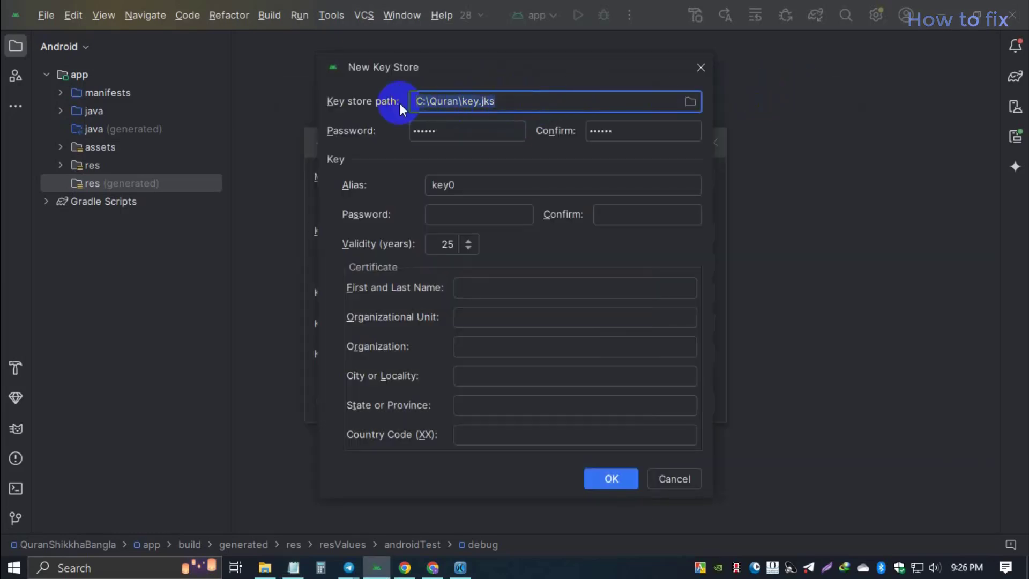
left_click(293, 567)
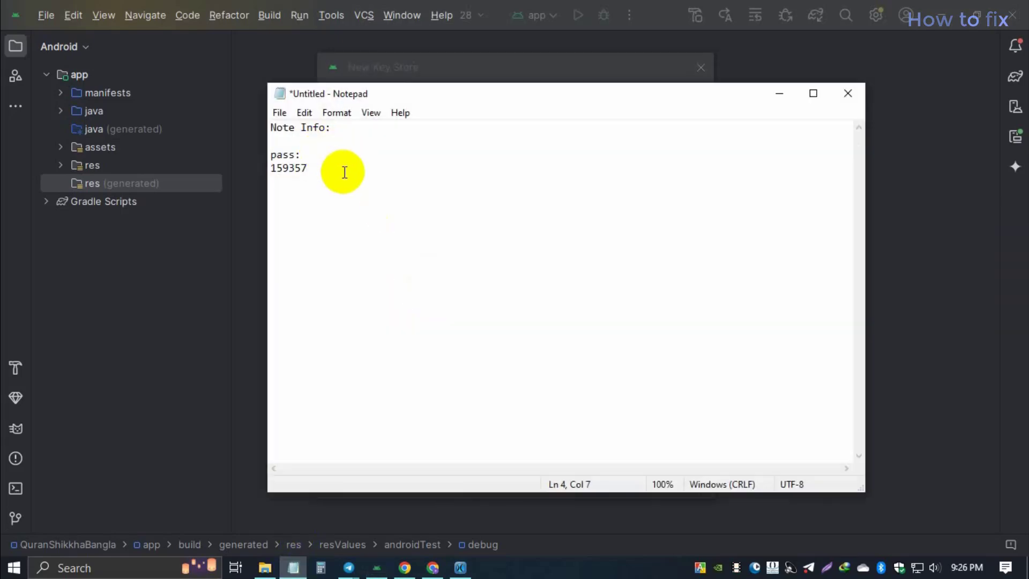
left_click(306, 141)
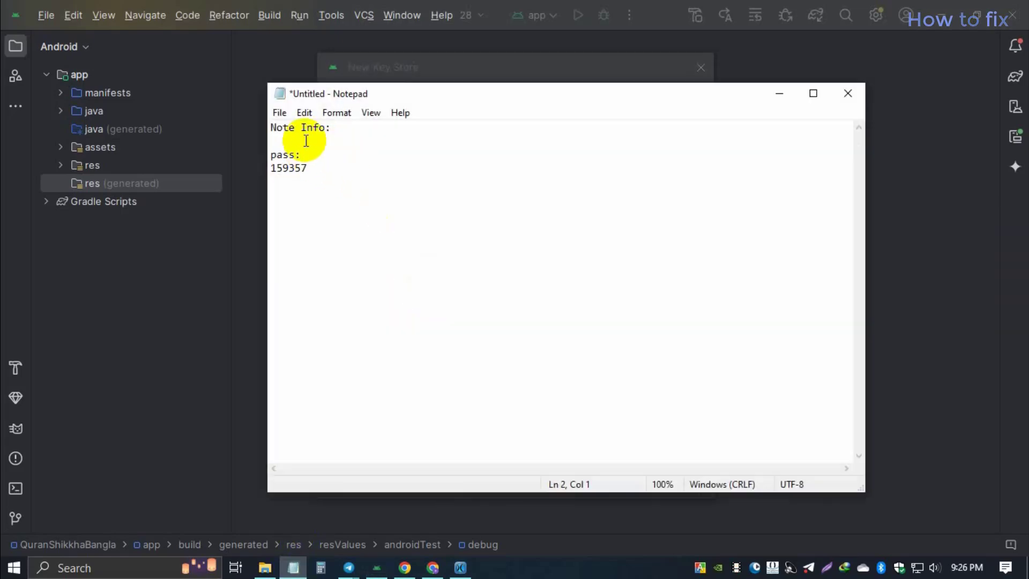
key("Return")
type("key p")
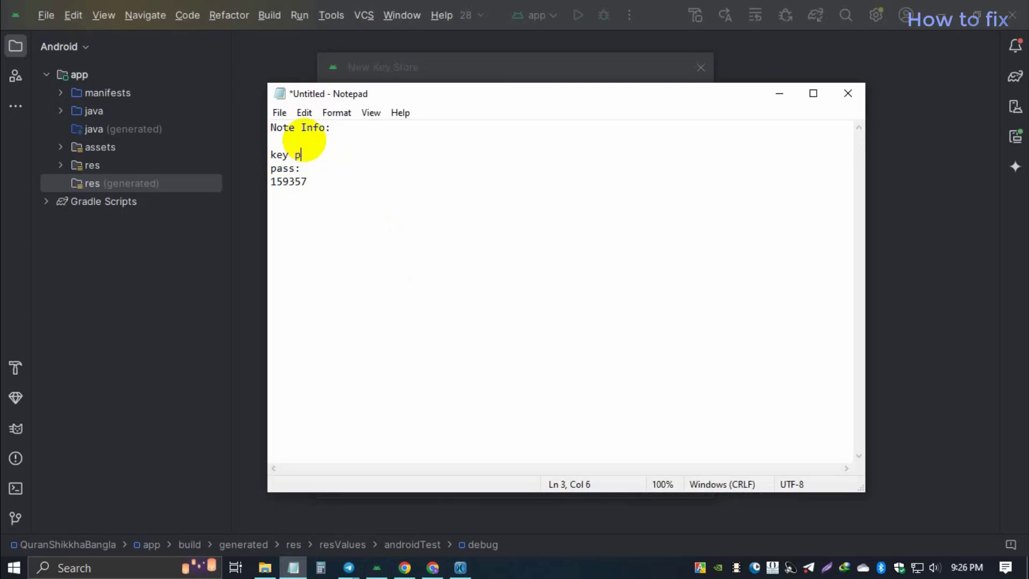
type("ath:")
key("Return")
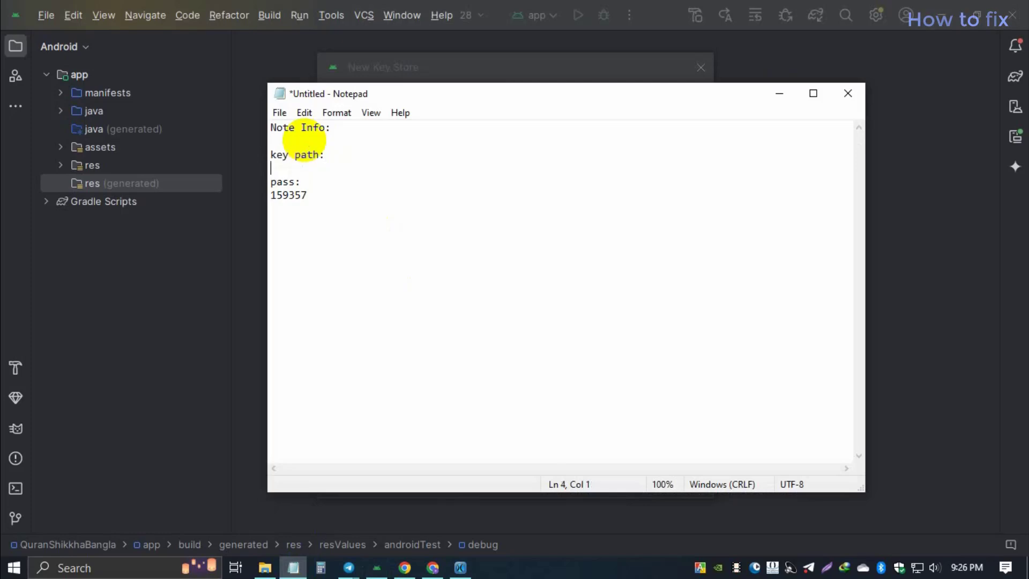
key("ctrl+v")
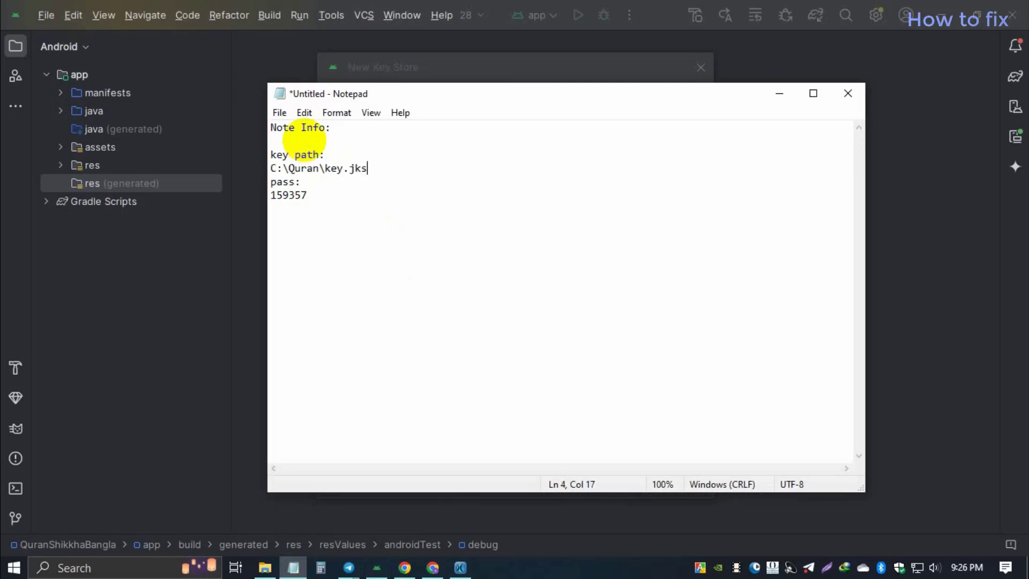
left_click(301, 184)
left_click(444, 172)
key("Return")
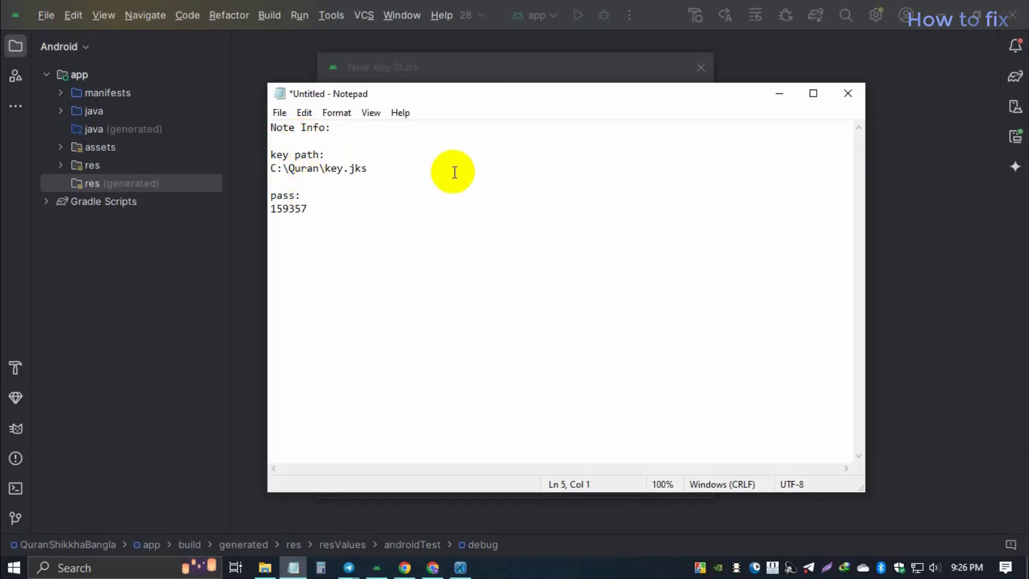
left_click(779, 93)
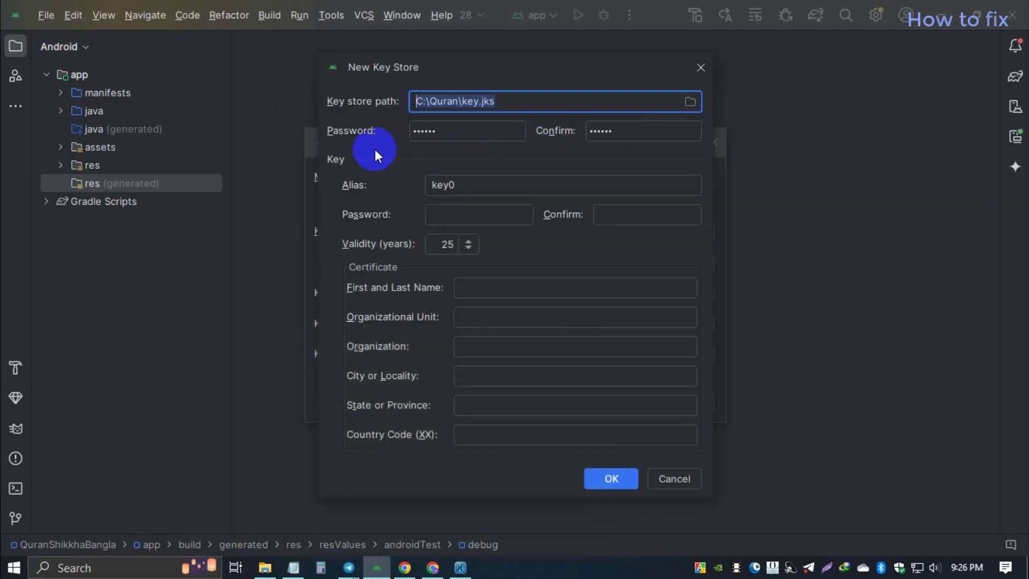
Step: Add the key alias key0 to the note under an 'Alias:' label
left_click(477, 183)
left_click_drag(476, 183, 421, 184)
key("ctrl+c")
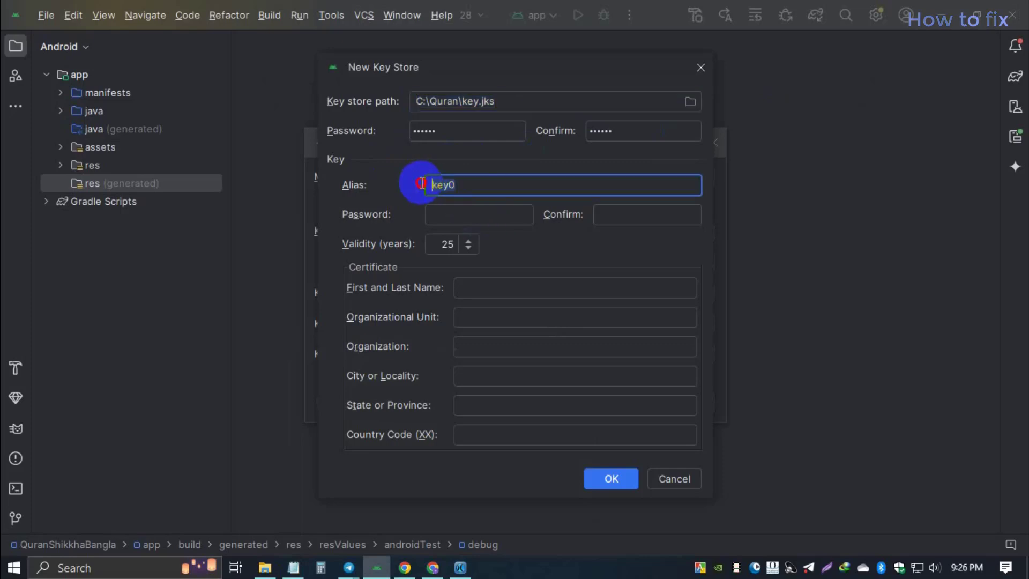
left_click(293, 567)
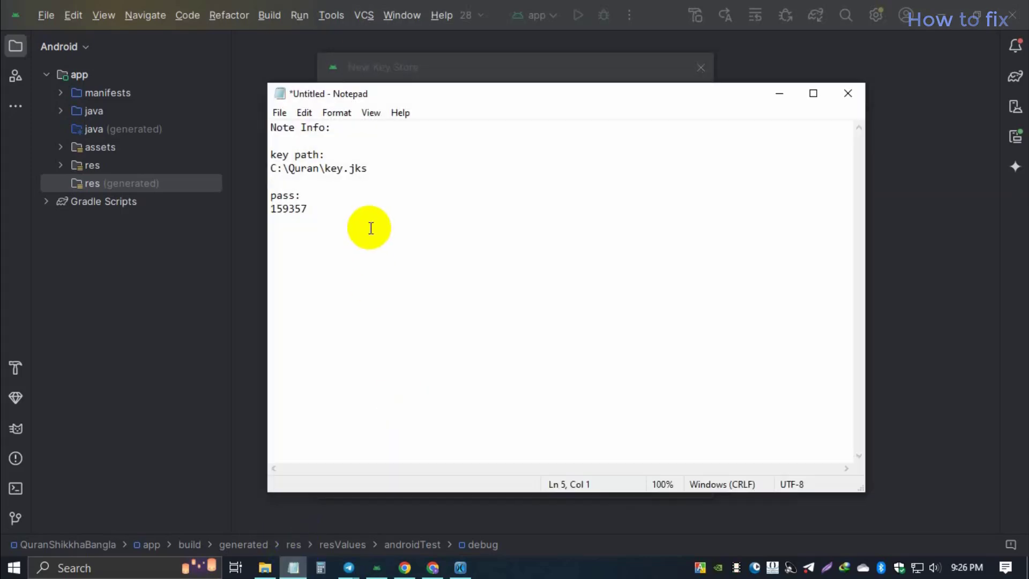
left_click_drag(555, 96, 625, 191)
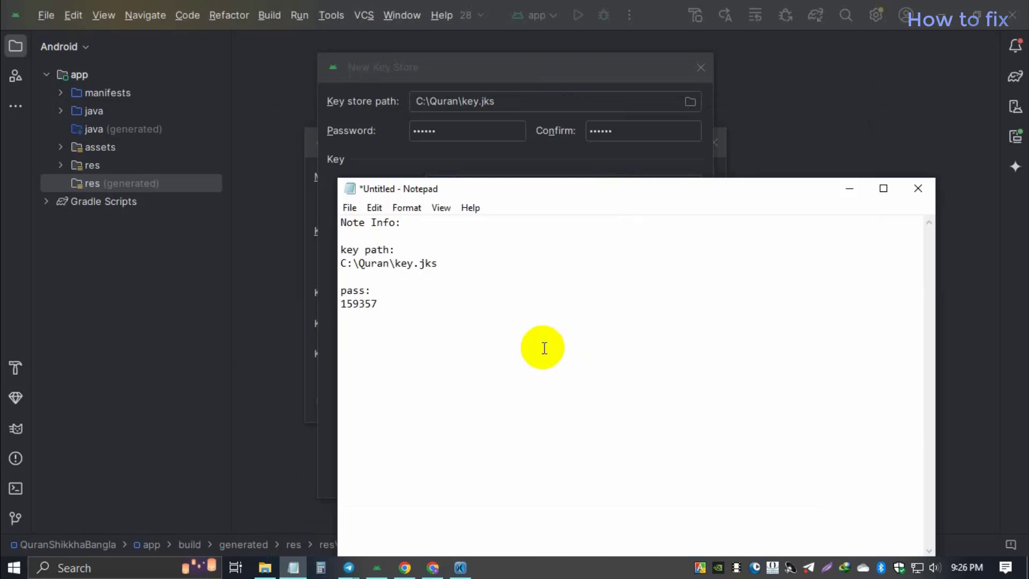
left_click(543, 347)
type("key")
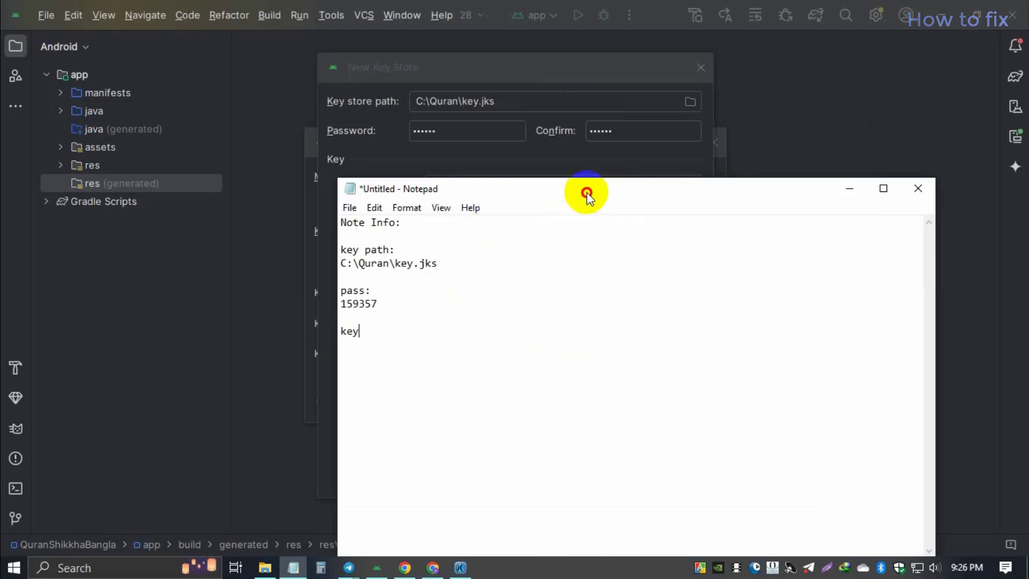
left_click_drag(587, 195, 623, 250)
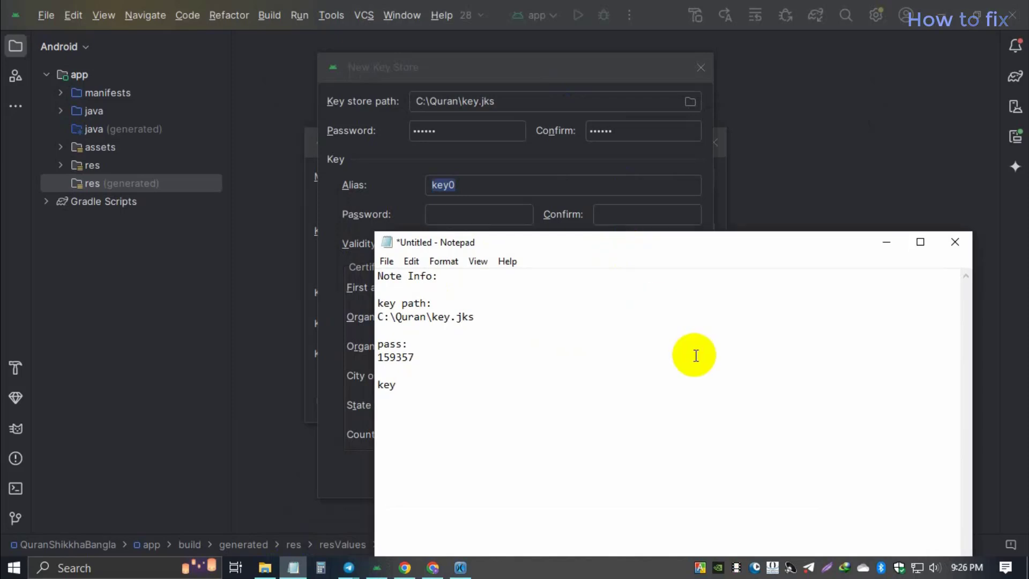
type("Alias")
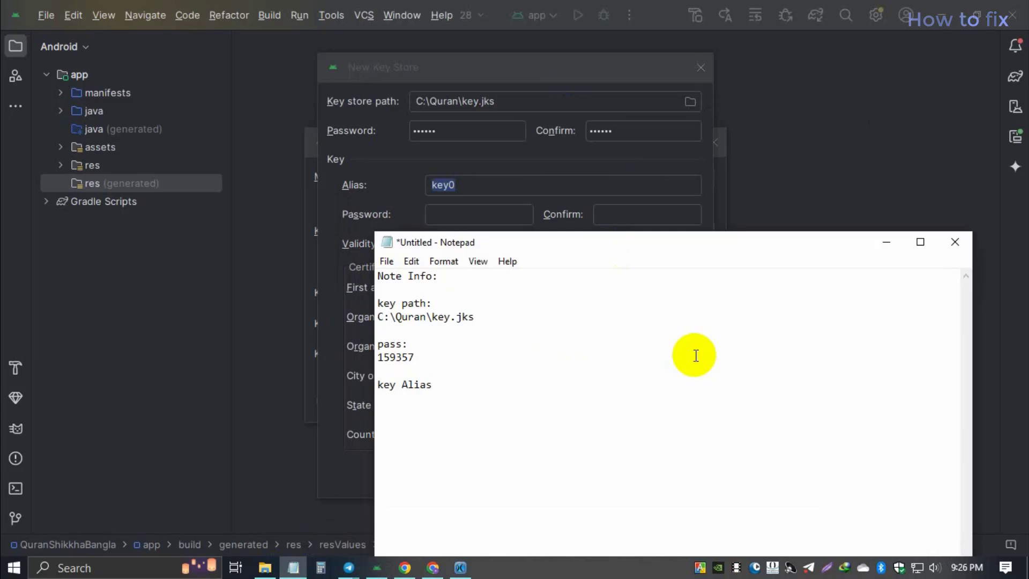
type(":")
key("Return")
key("ctrl+v")
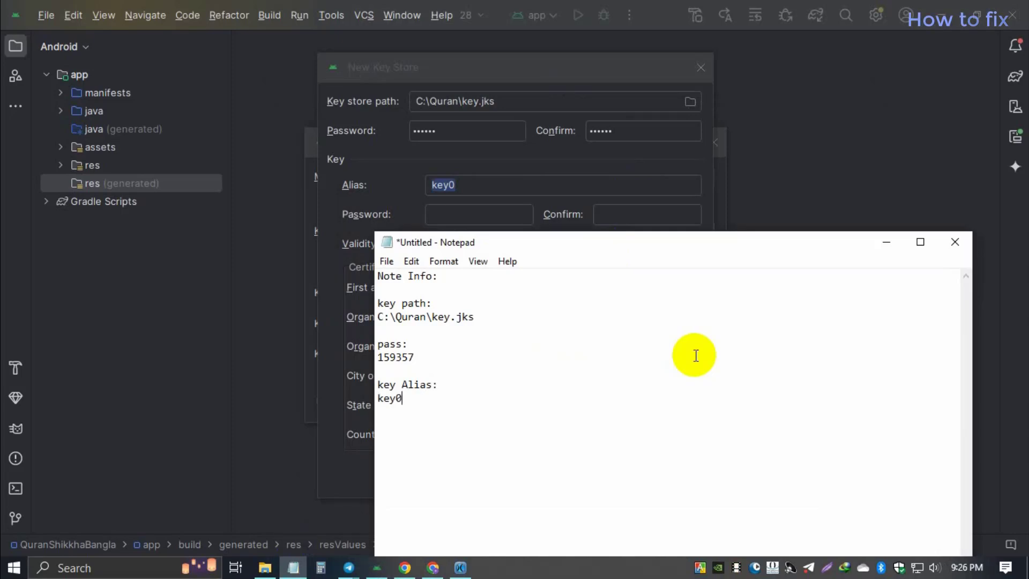
left_click(456, 214)
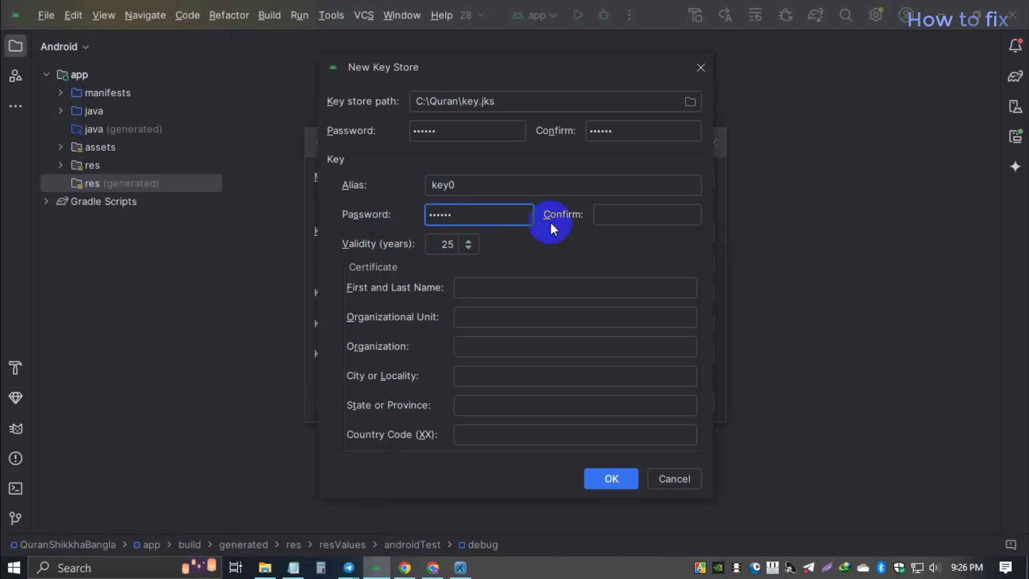
Step: Confirm the key password and enter name 'Tech' and organizational unit 'Post'
left_click(630, 215)
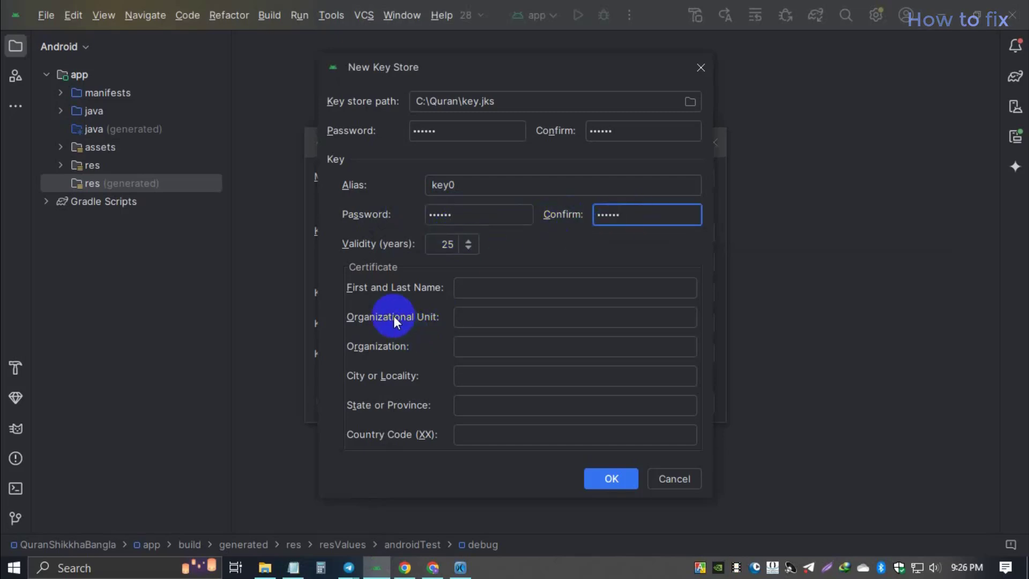
left_click(533, 289)
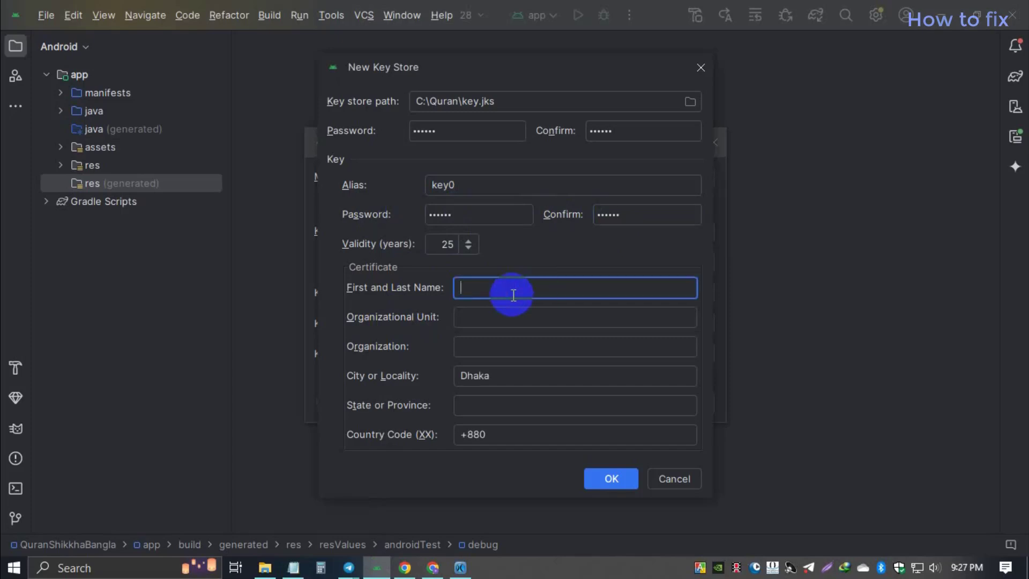
type("Tech")
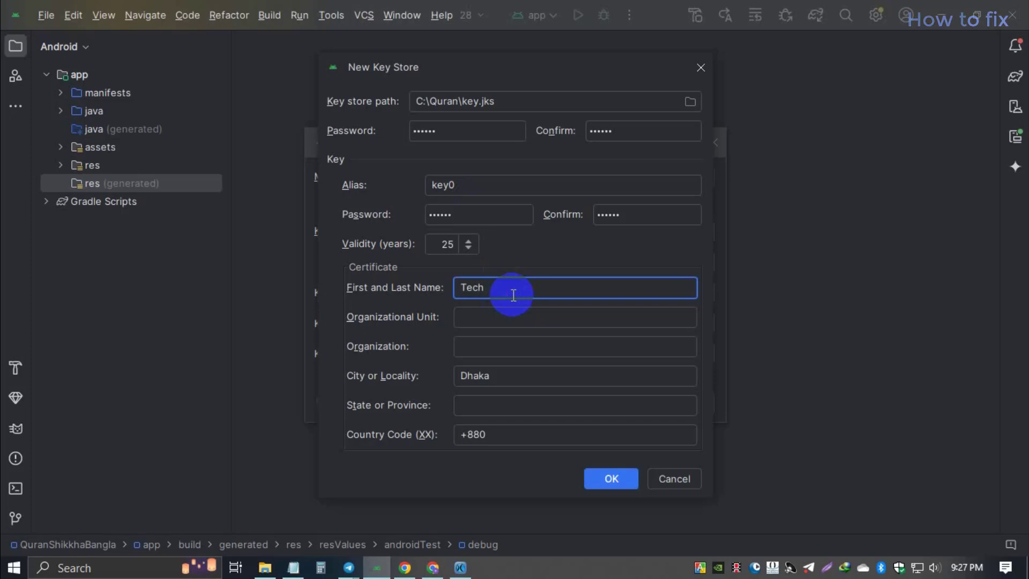
key("Tab")
type("P")
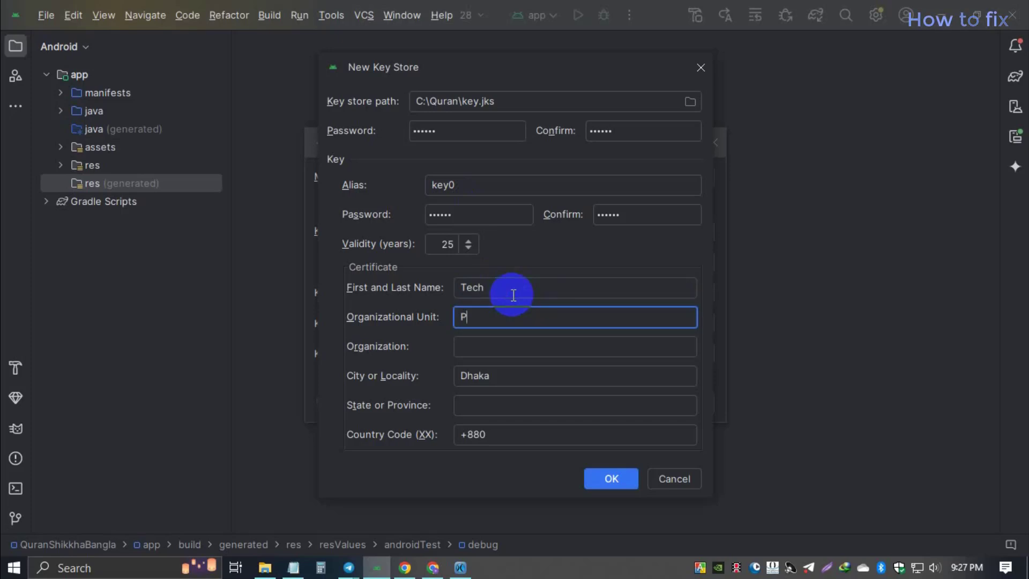
type("ost")
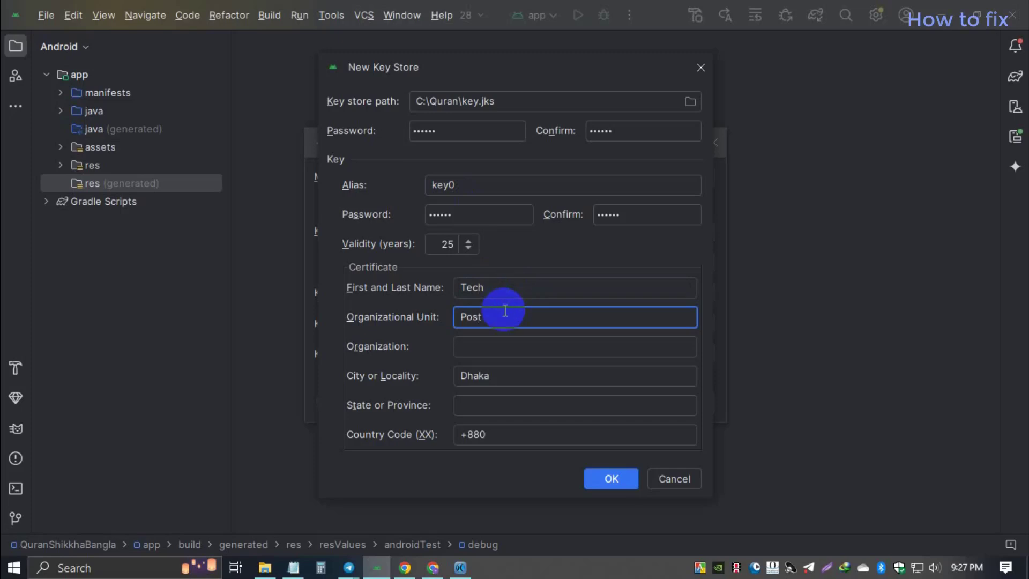
Step: Set organization 'Tech Post', state 'Mirpur', country code 880, and create the key store
left_click(491, 350)
type("Tech")
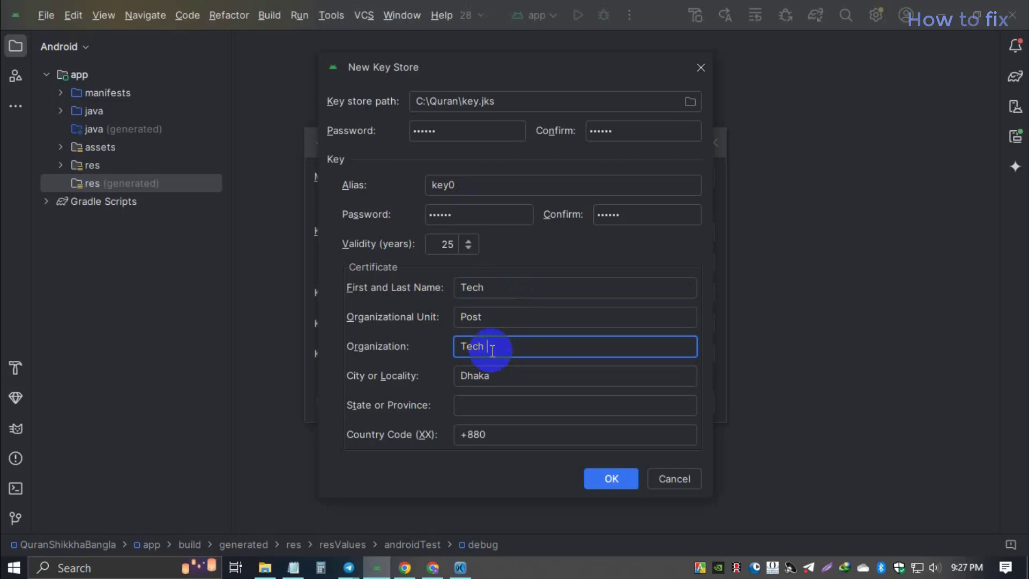
type(" Pos")
key("BackSpace")
key("BackSpace")
type("ost")
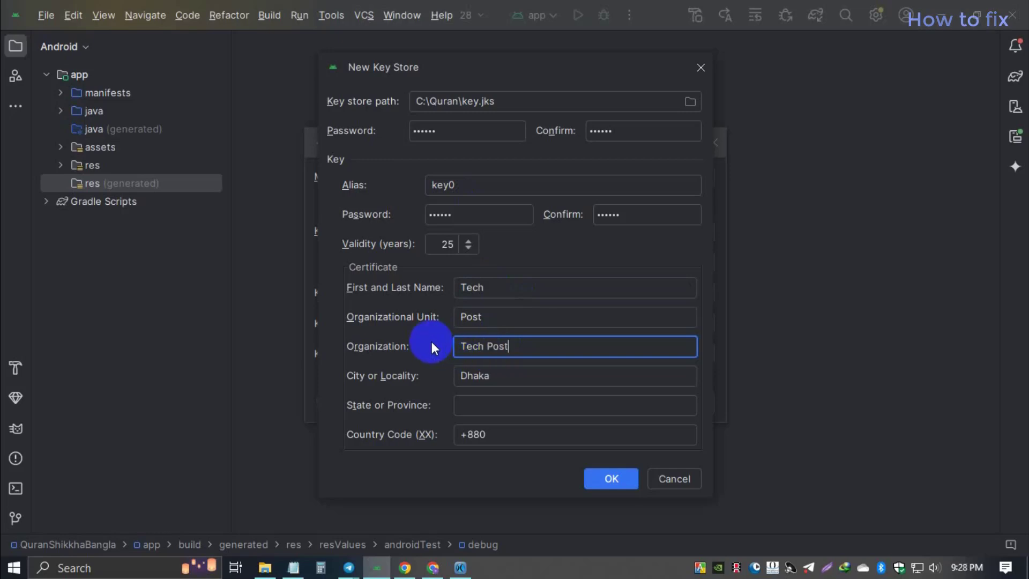
left_click(625, 479)
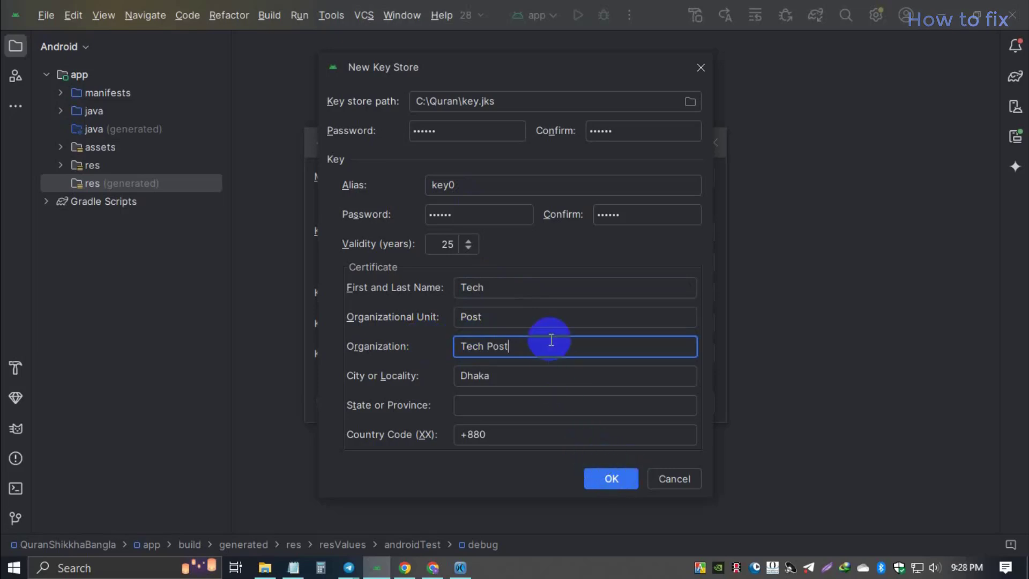
type(".dev")
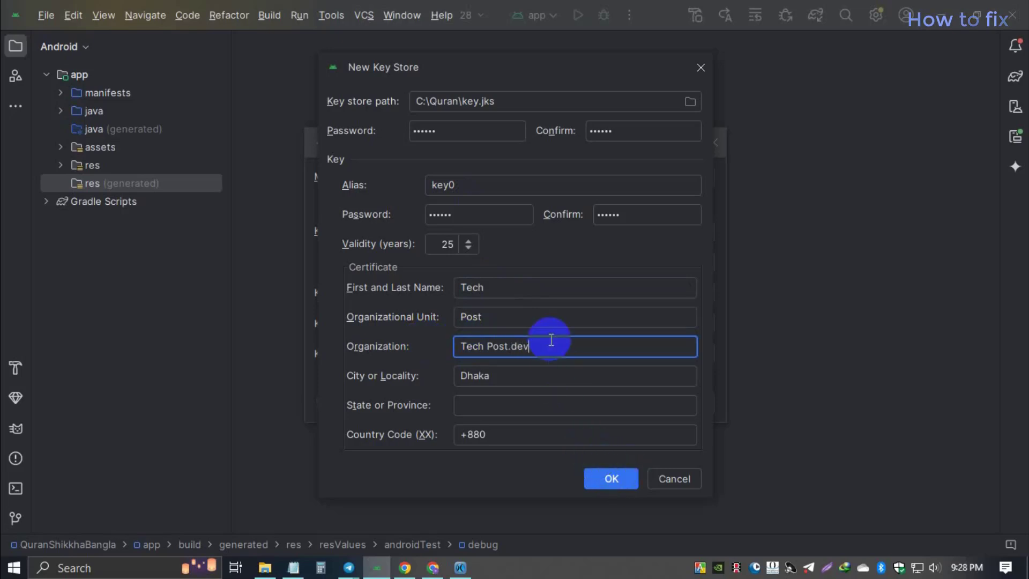
key("BackSpace")
key("BackSpace")
key("BackSpace")
key("BackSpace")
left_click(530, 407)
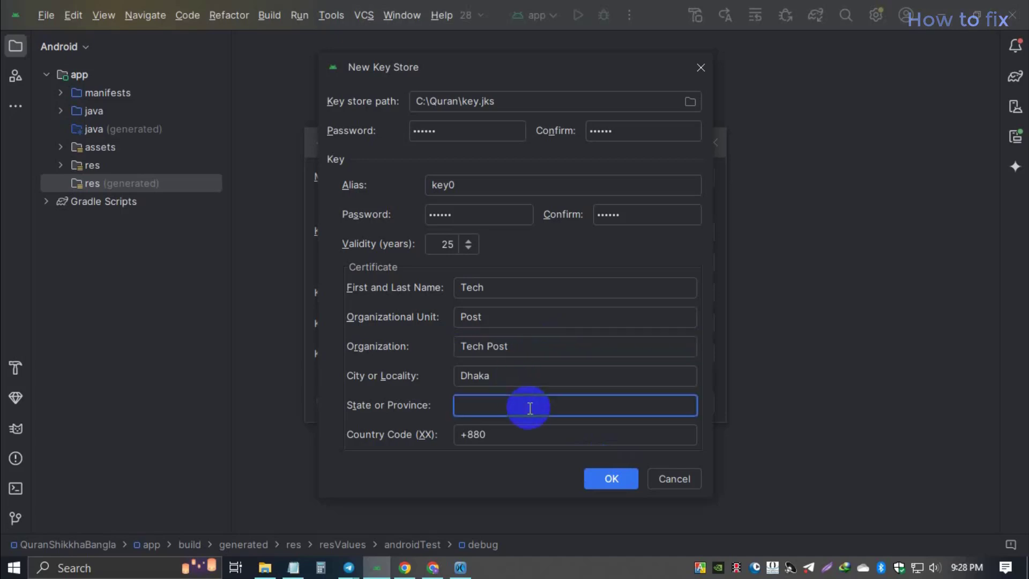
type("Mirpur")
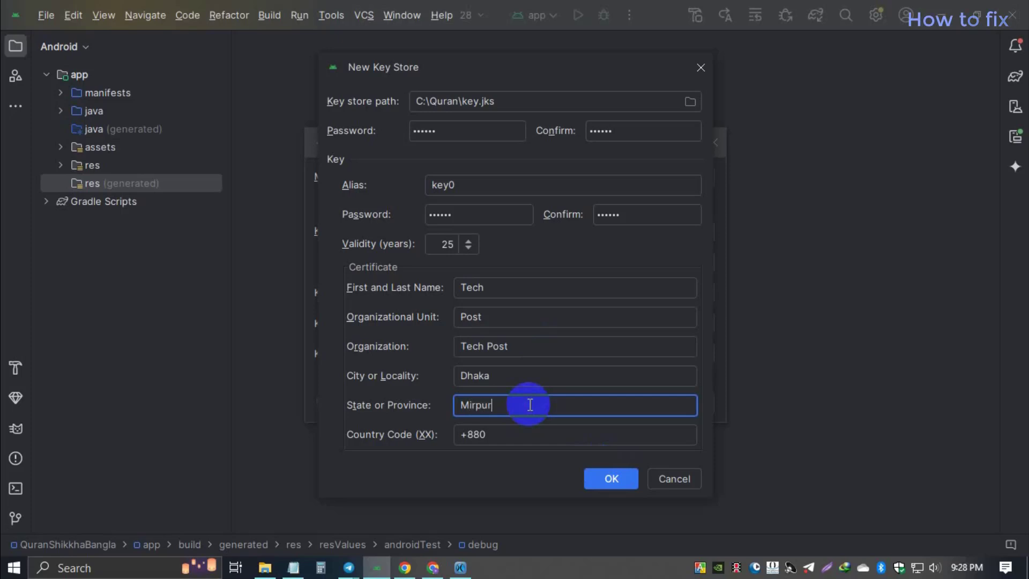
left_click(526, 443)
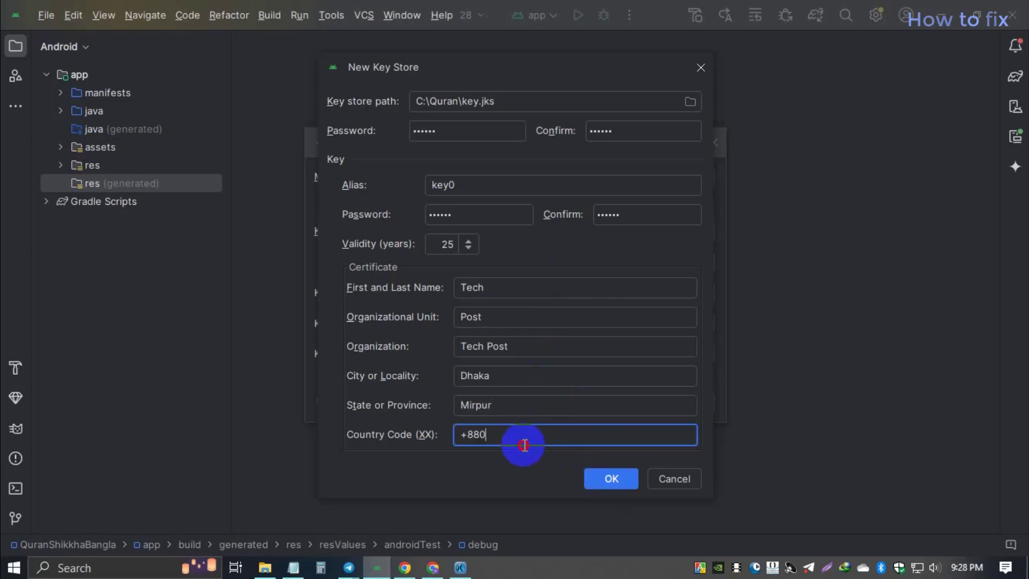
left_click_drag(521, 444, 460, 437)
left_click(465, 436)
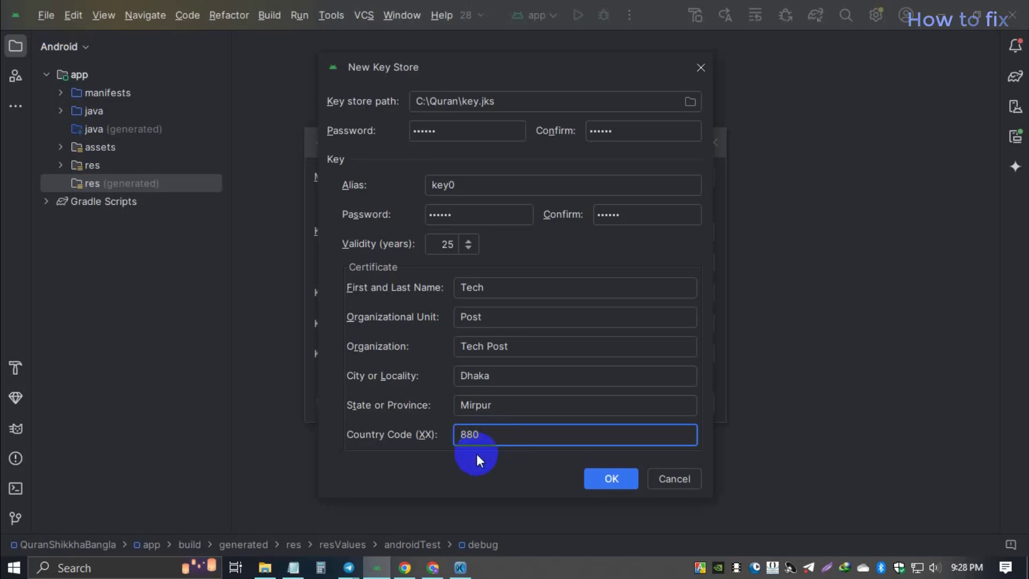
left_click(601, 478)
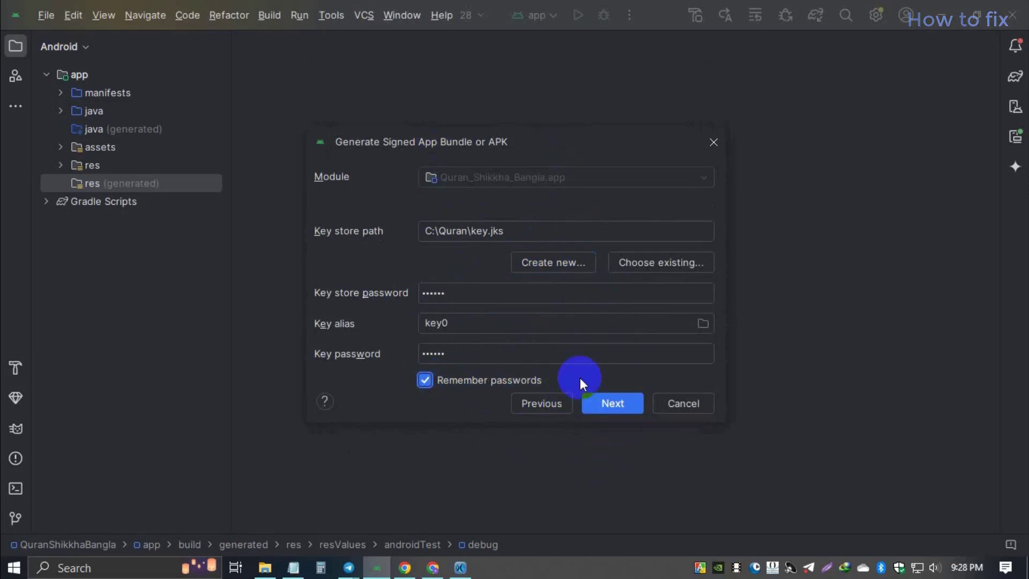
Step: Generate the signed bundle with the release build variant and open the folder holding app-release.aab
left_click(617, 403)
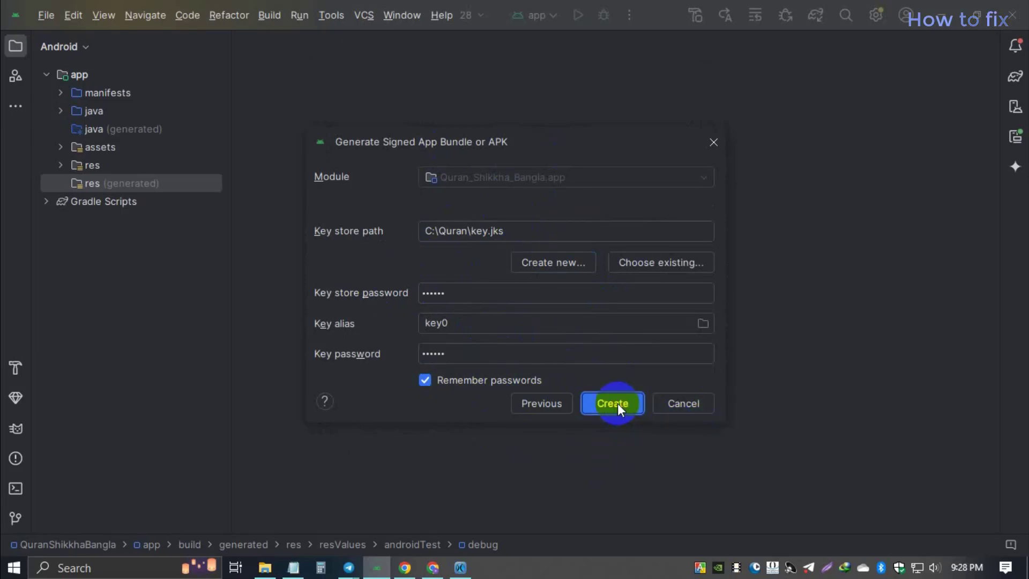
left_click(431, 225)
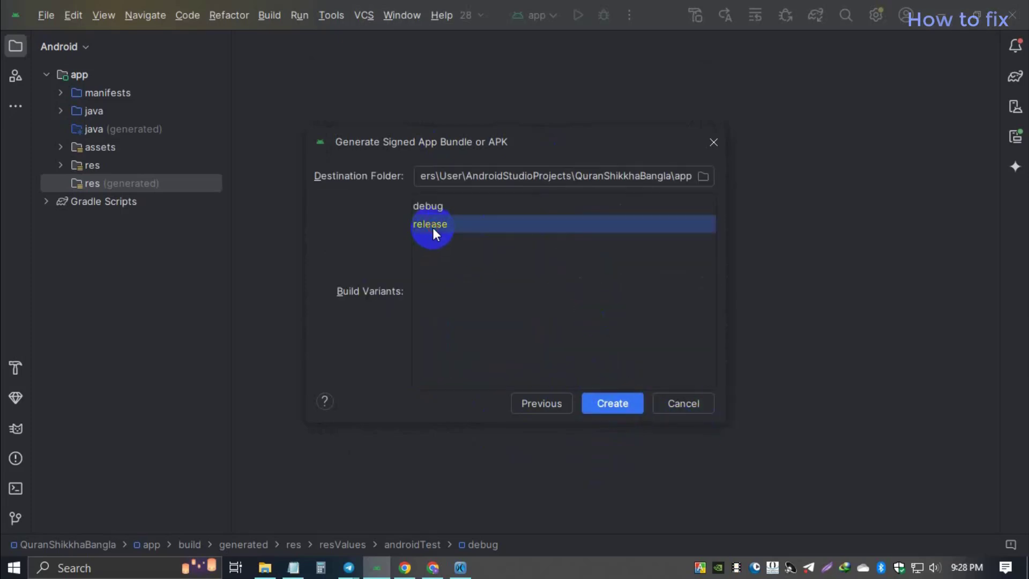
left_click(613, 404)
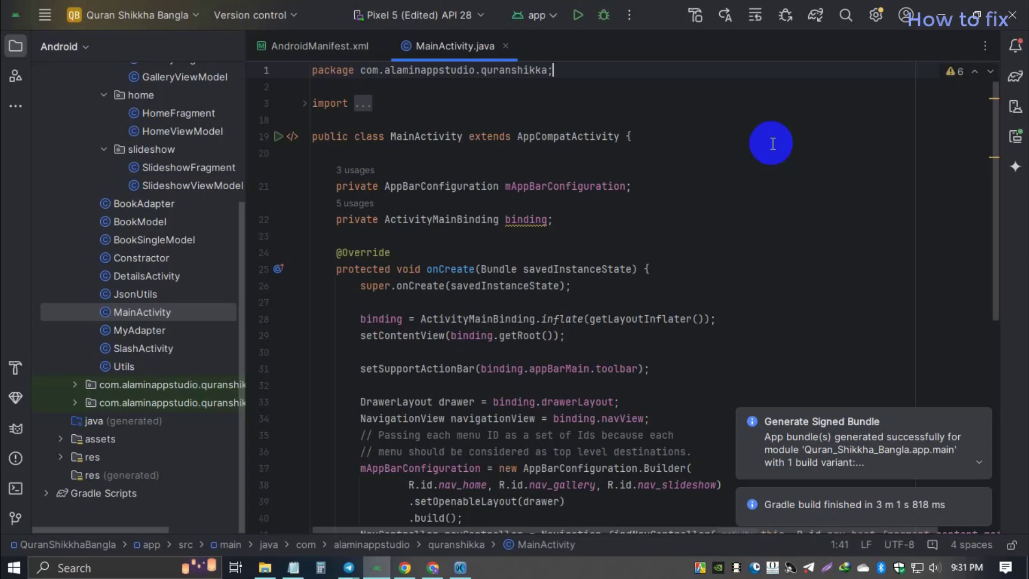
left_click(978, 466)
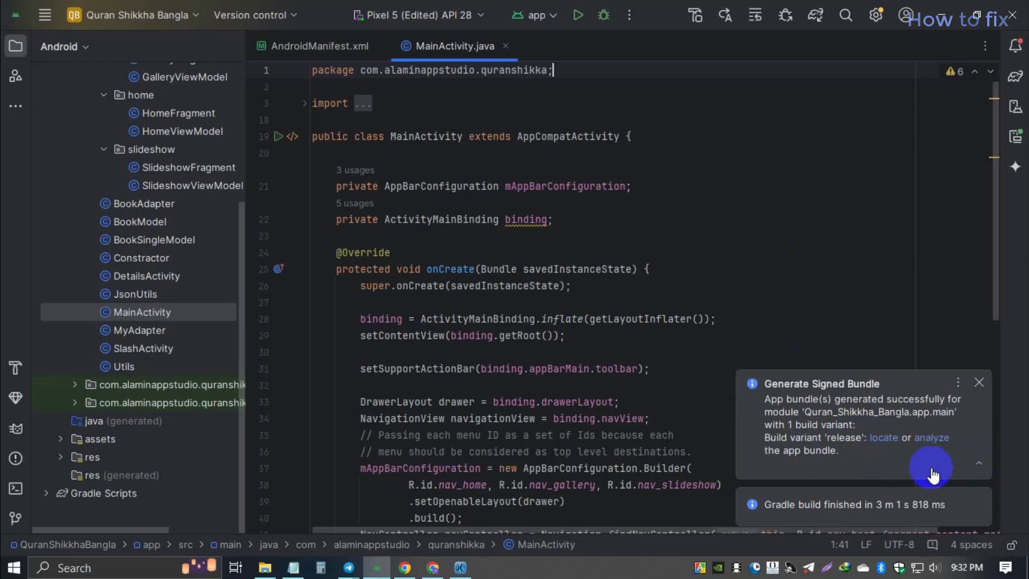
left_click(884, 438)
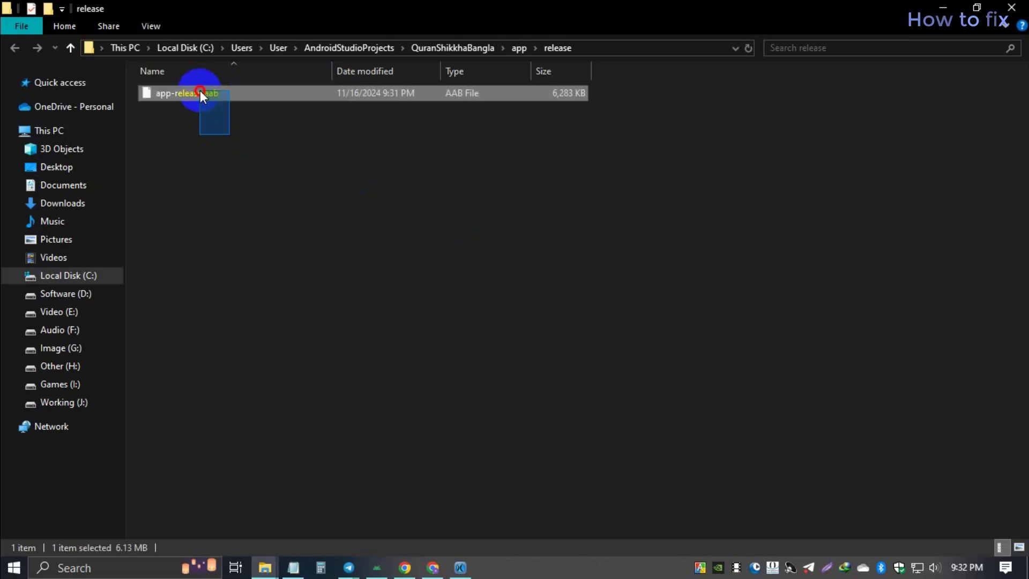
Step: Browse to C:\Quran in File Explorer and locate the key.jks key store
left_click(369, 221)
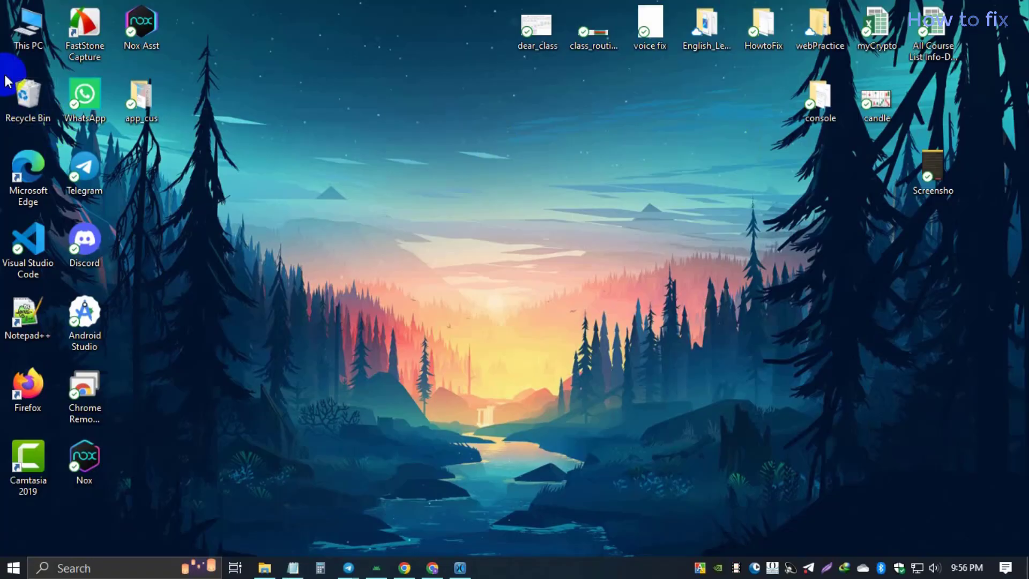
double_click(28, 38)
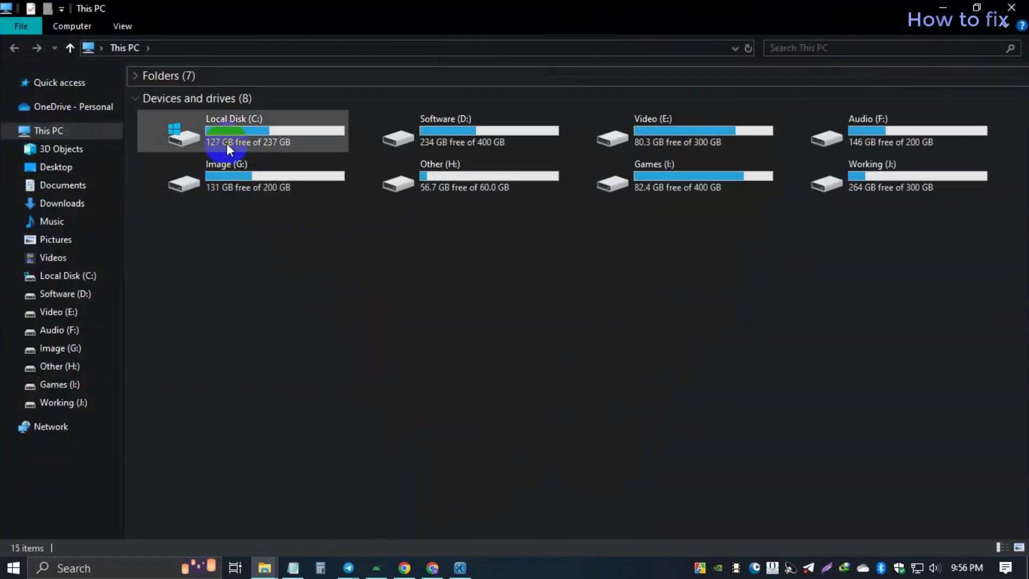
double_click(227, 142)
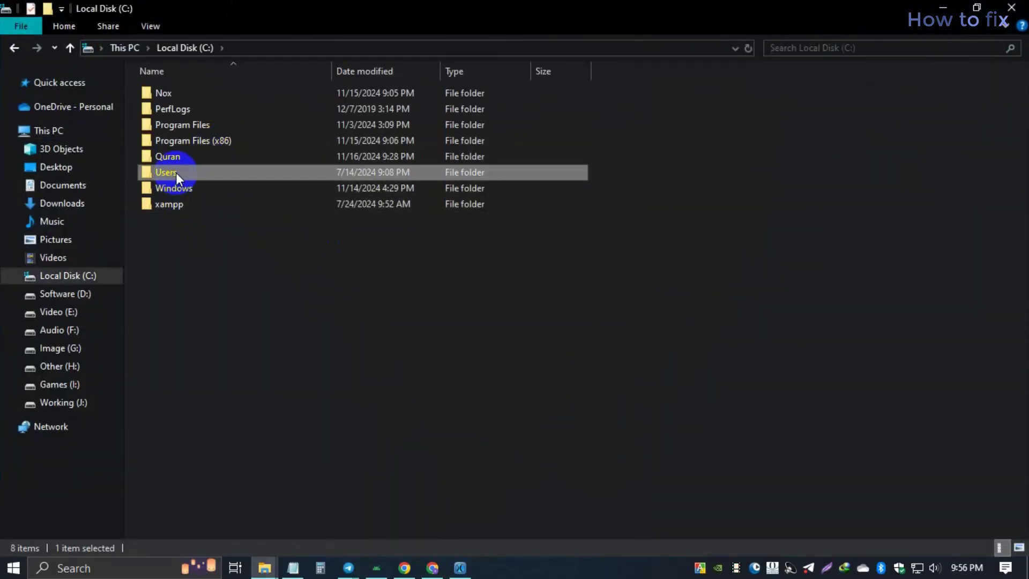
left_click(187, 155)
double_click(186, 156)
left_click_drag(258, 181, 183, 94)
left_click(385, 184)
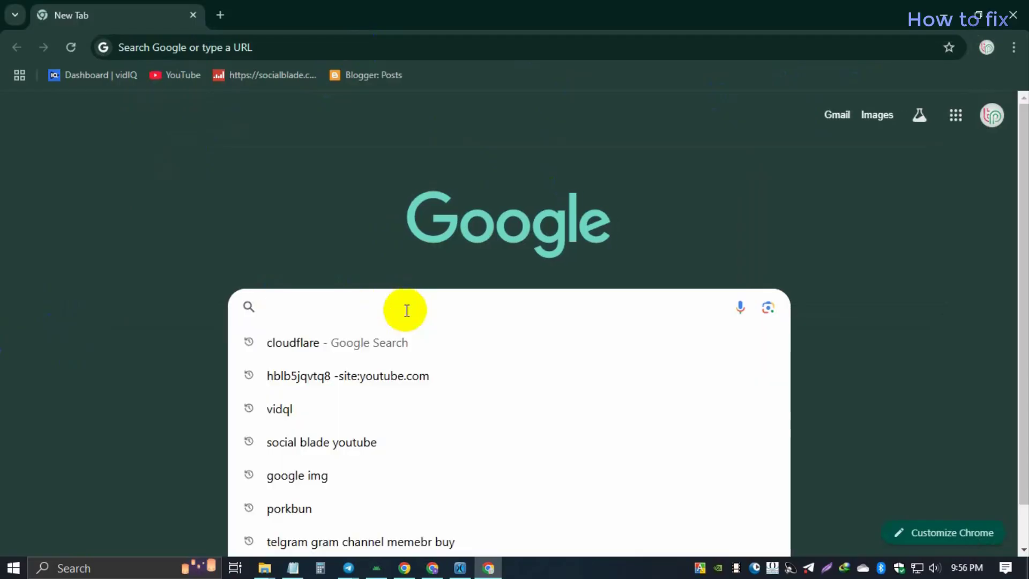
Step: Search Google for 'keystore explorer download' and open the KeyStore Explorer Downloads page
type("KeyStore Explorer")
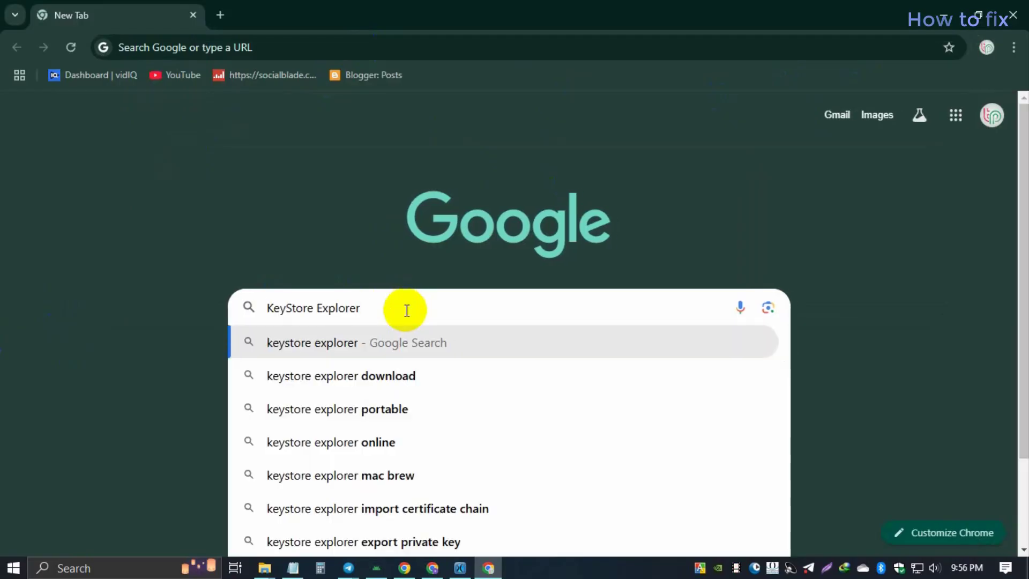
type("download")
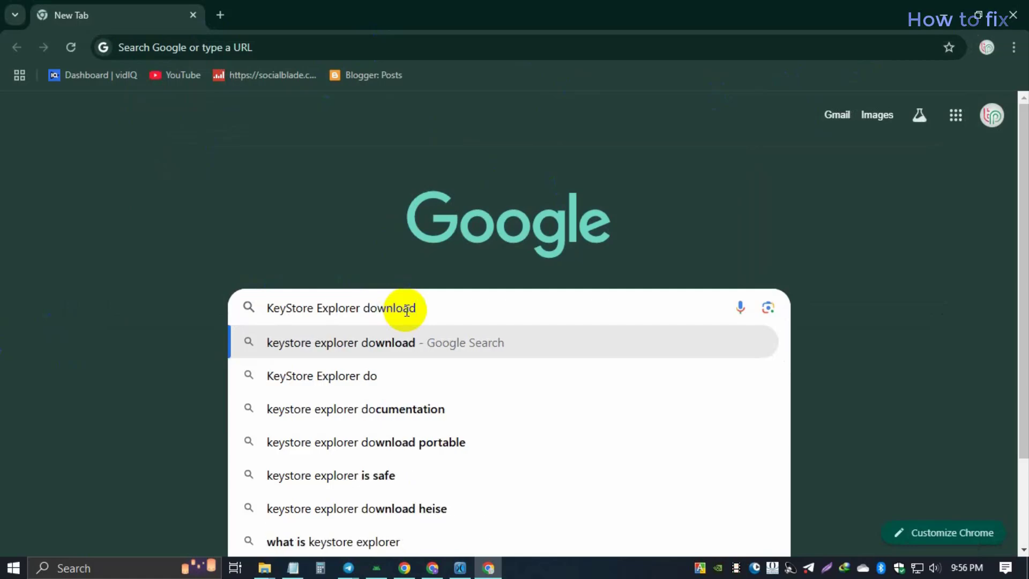
key("Return")
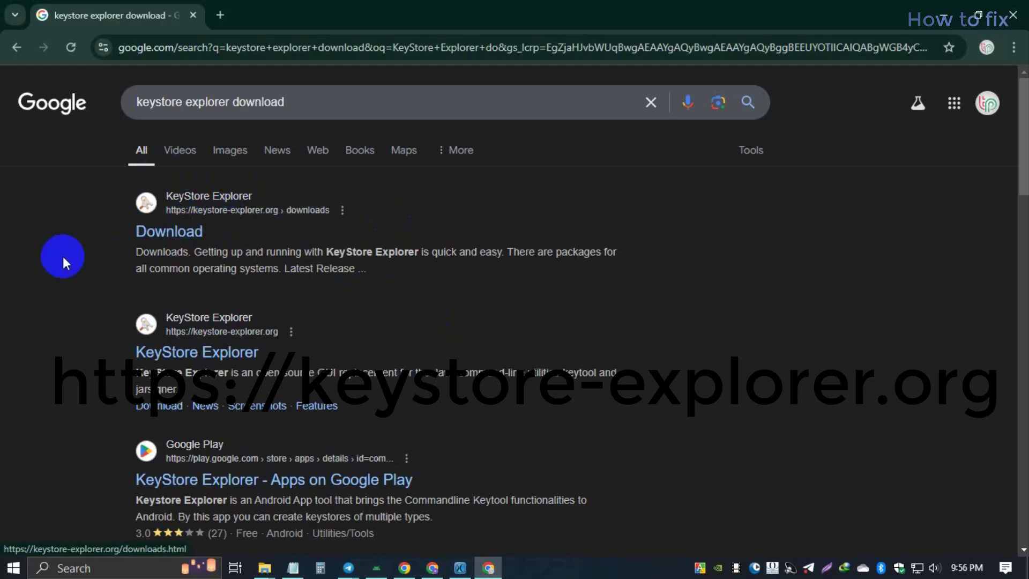
left_click(163, 235)
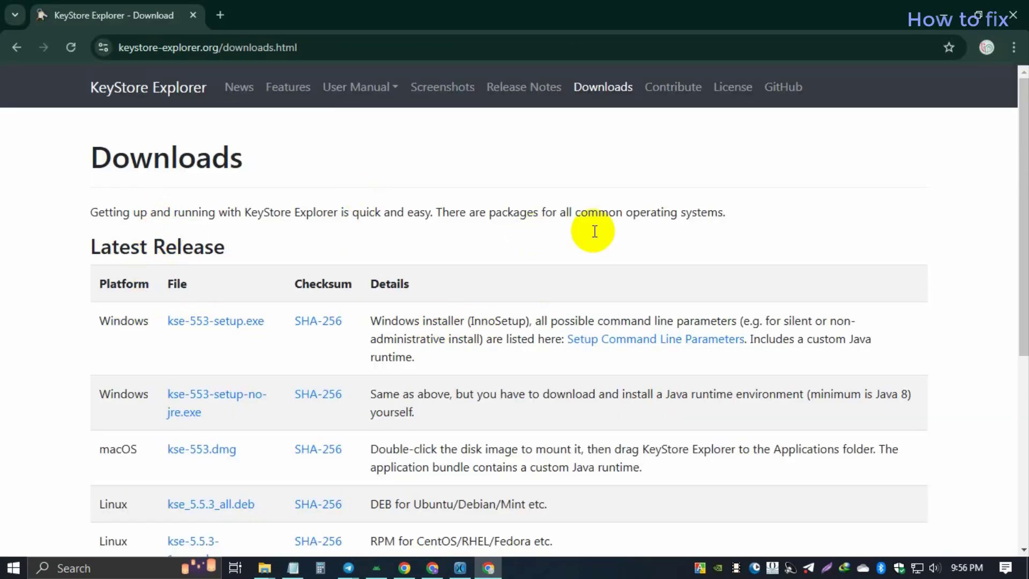
Step: Scan the Downloads page for the Windows installer entries such as kse-553-setup.exe
scroll(539, 284, "down", 3)
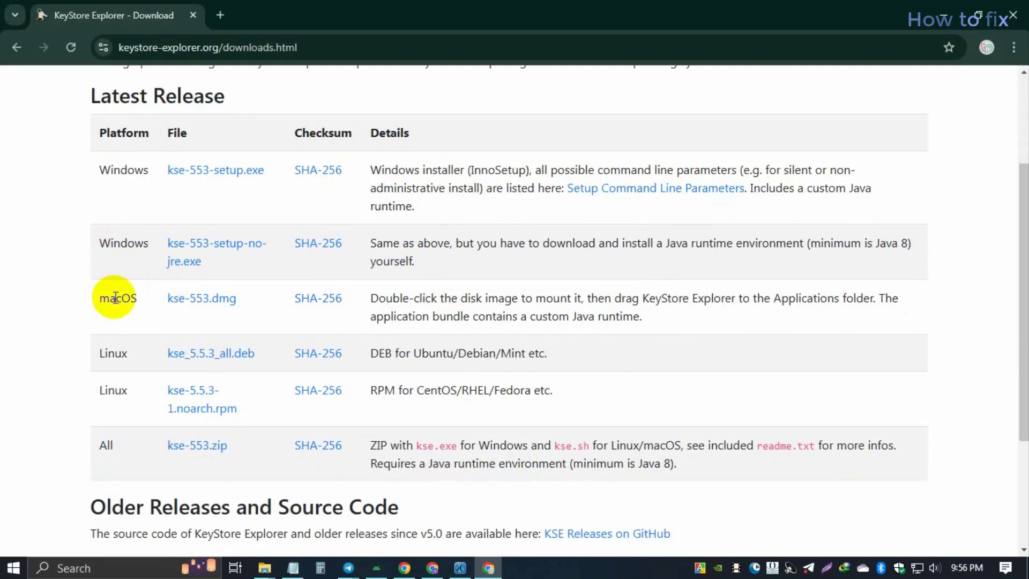
left_click_drag(100, 299, 138, 299)
left_click_drag(59, 211, 146, 173)
double_click(110, 353)
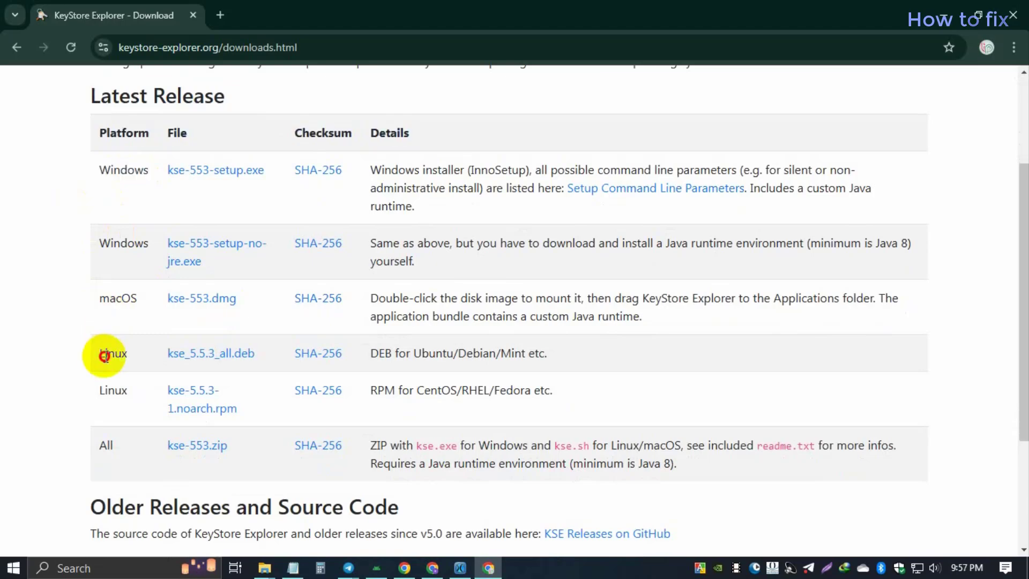
left_click(126, 397)
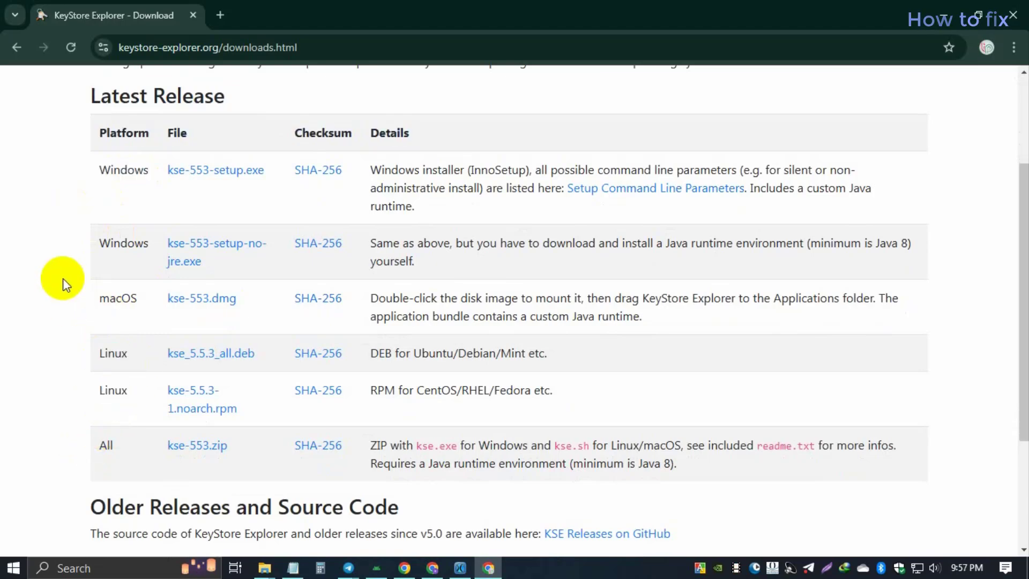
scroll(63, 284, "up", 1)
scroll(63, 284, "up", 2)
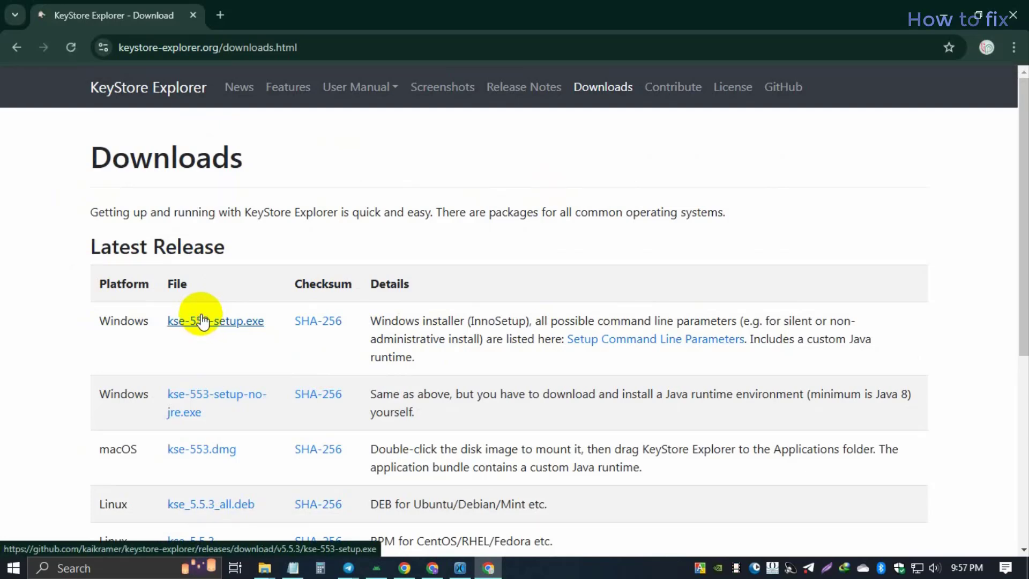
Step: Download kse-553-setup.exe and show it in the Downloads folder
left_click(959, 47)
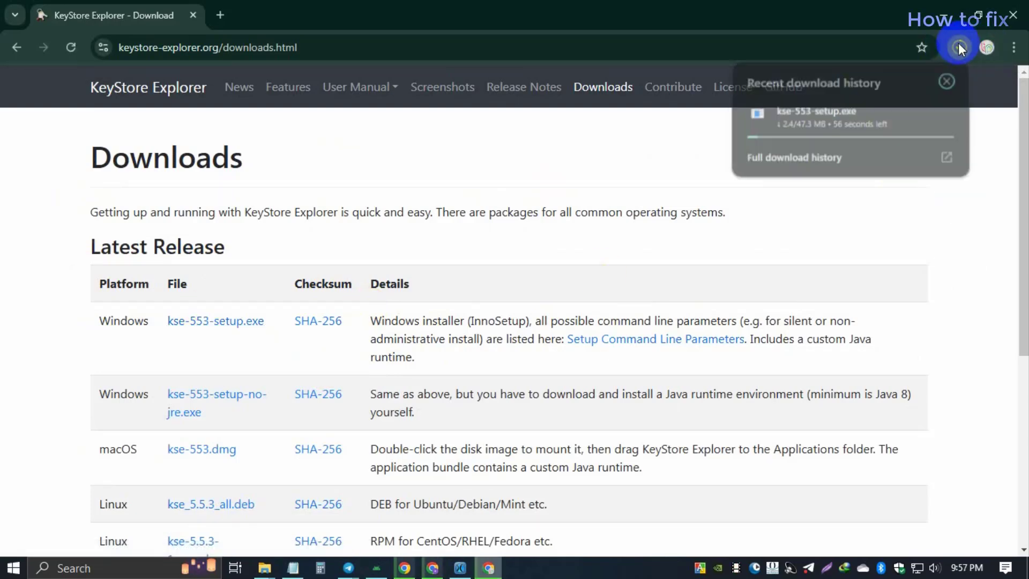
left_click(735, 237)
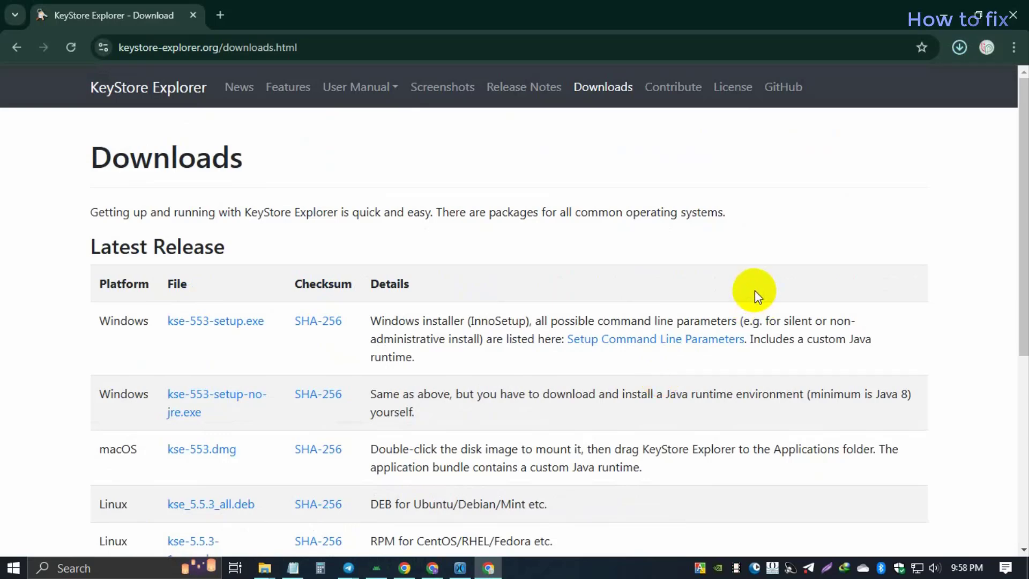
left_click(959, 46)
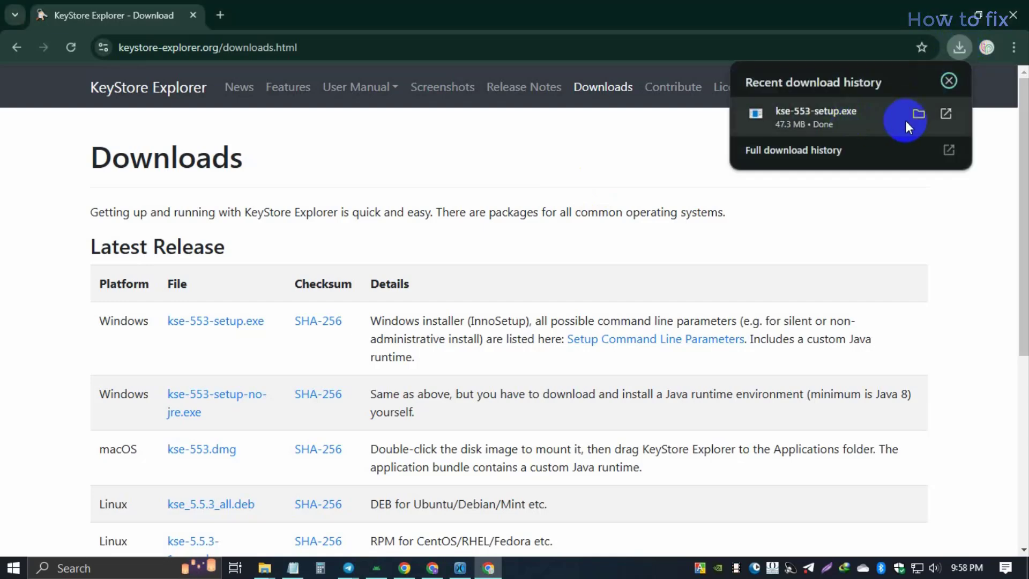
left_click(917, 113)
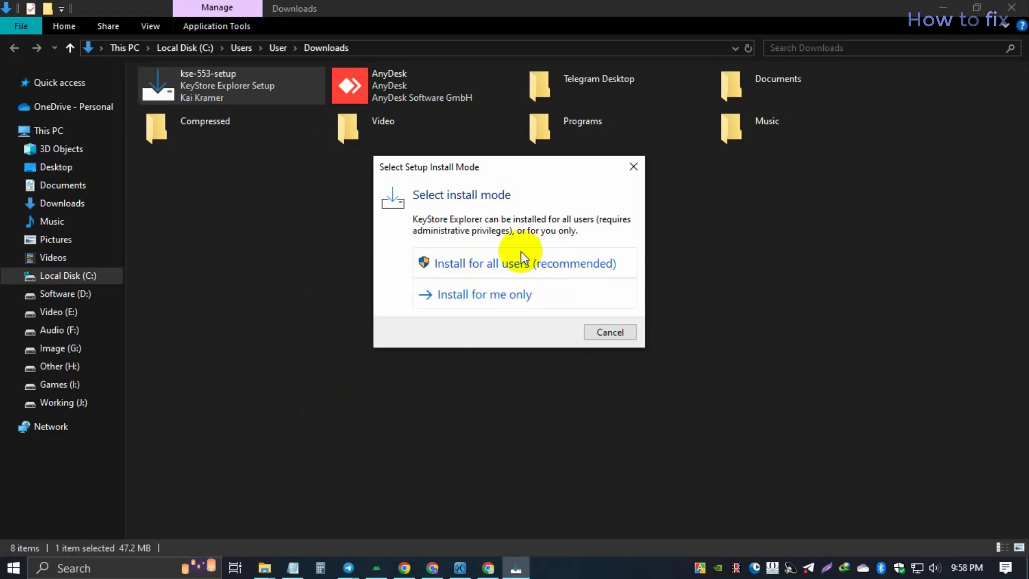
Step: Install KeyStore Explorer 5.5.3 for all users with default location and a desktop shortcut
left_click(492, 262)
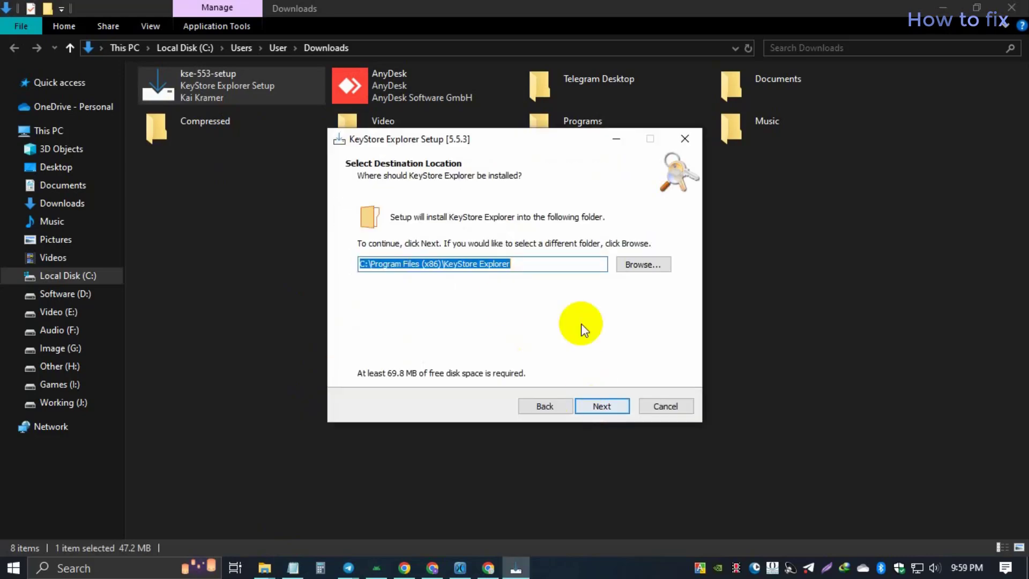
left_click(601, 406)
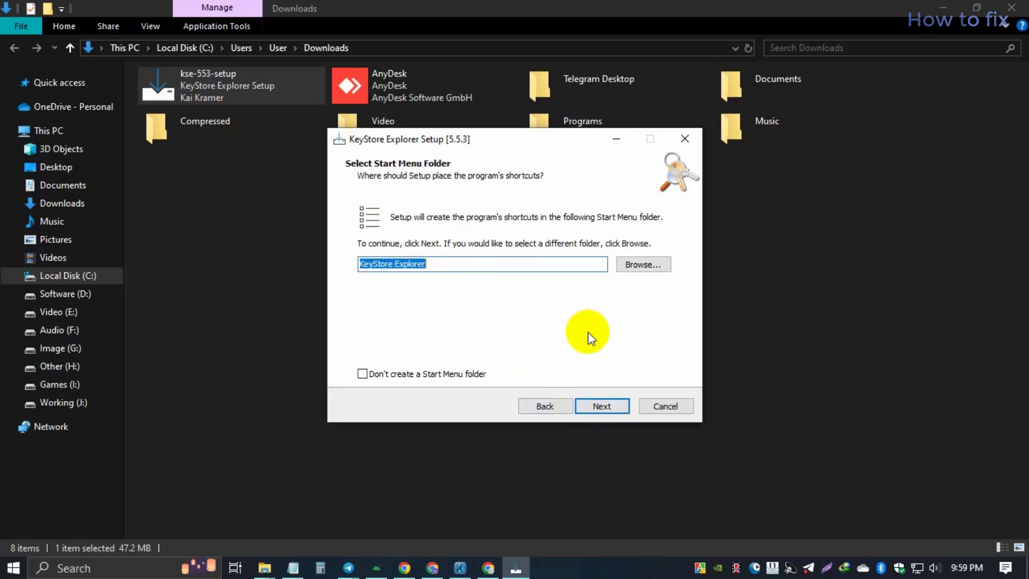
left_click(586, 410)
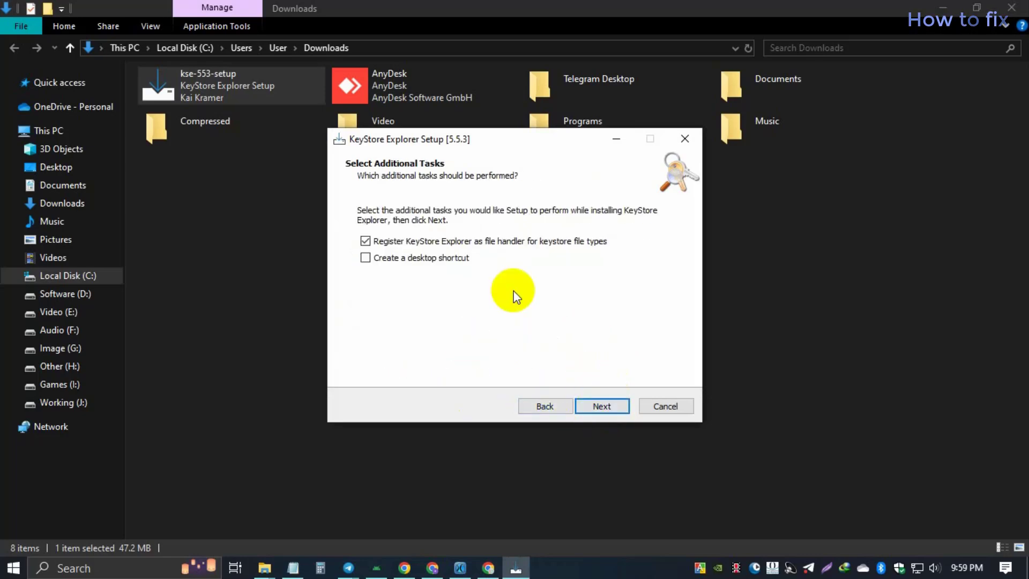
left_click(592, 401)
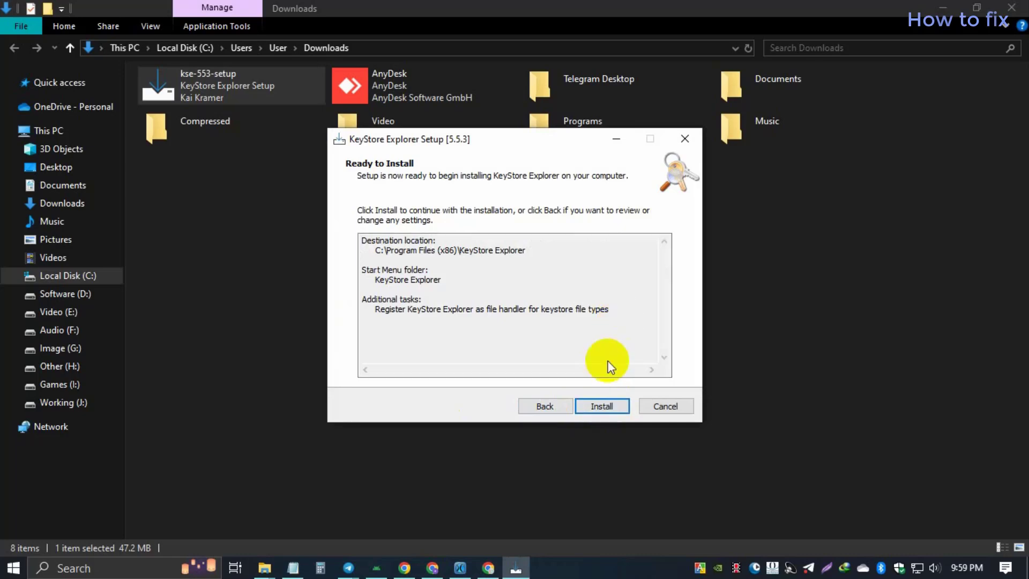
left_click(548, 405)
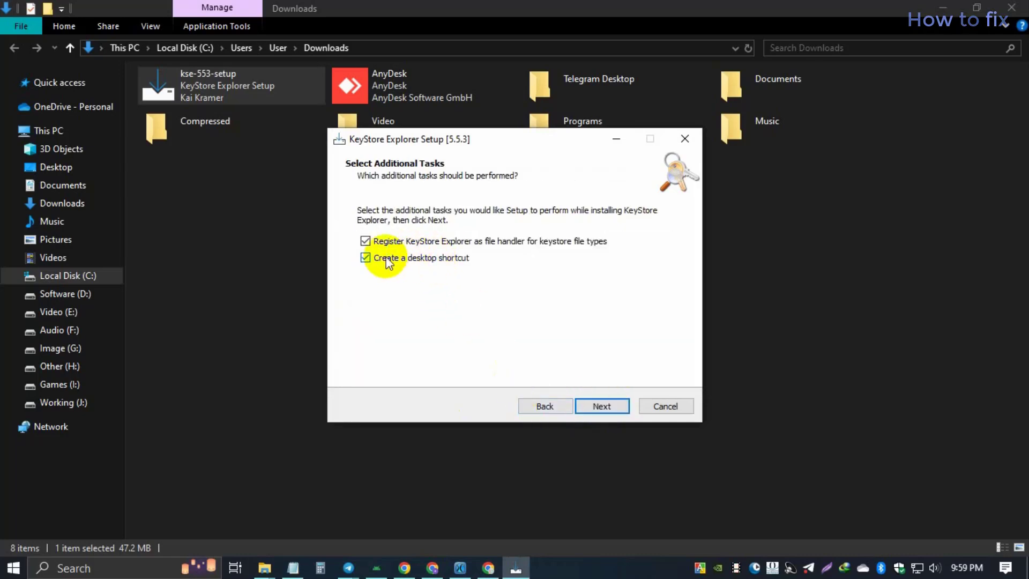
left_click(604, 413)
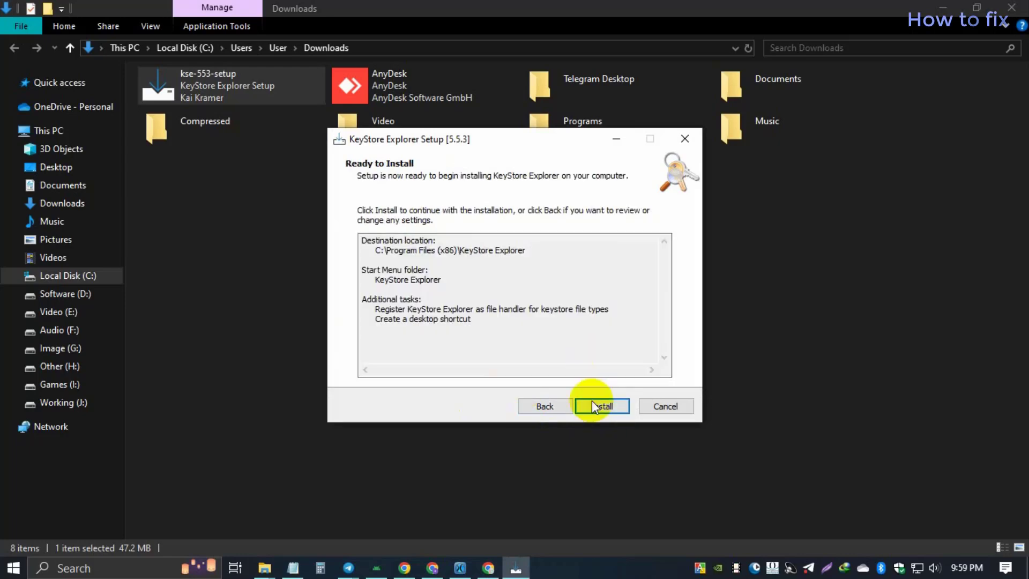
left_click(602, 406)
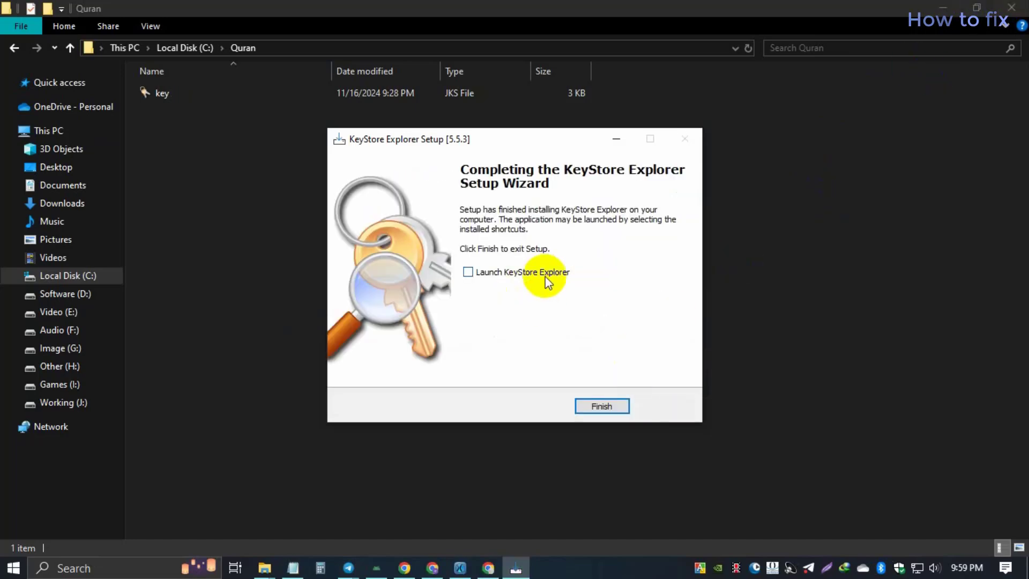
left_click(599, 405)
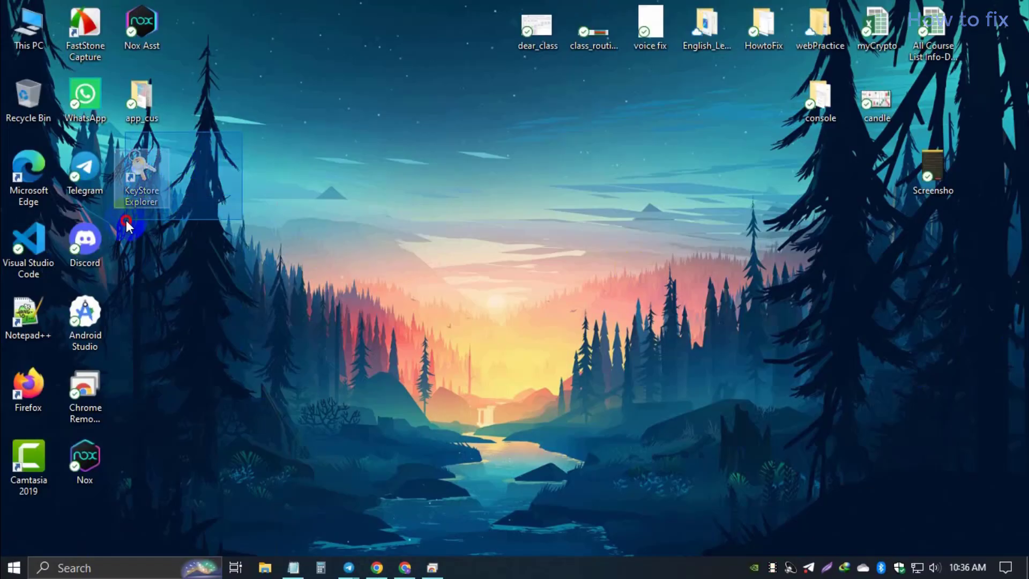
Step: Launch KeyStore Explorer and open the C:\Quran folder in File Explorer
double_click(141, 177)
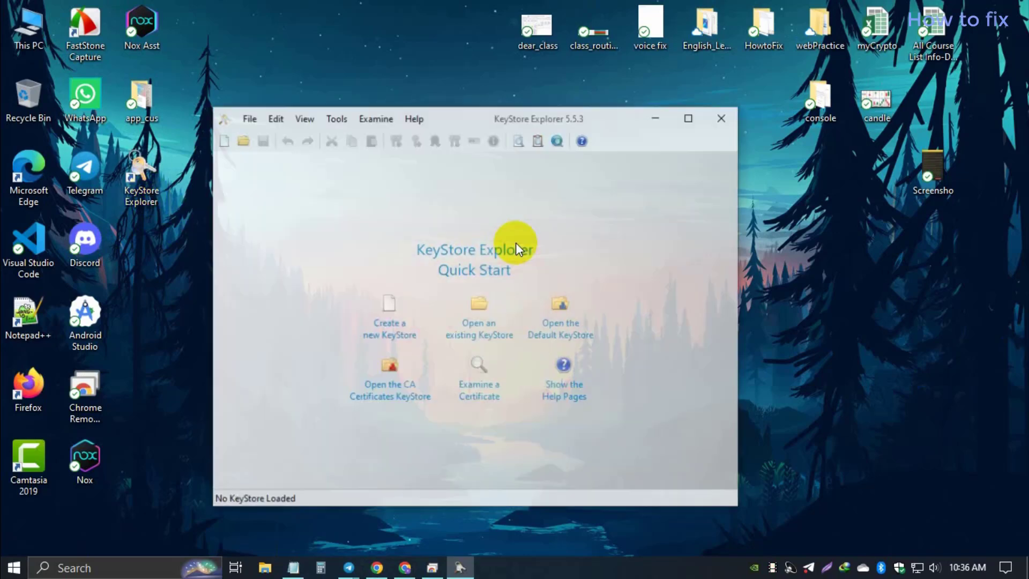
double_click(41, 27)
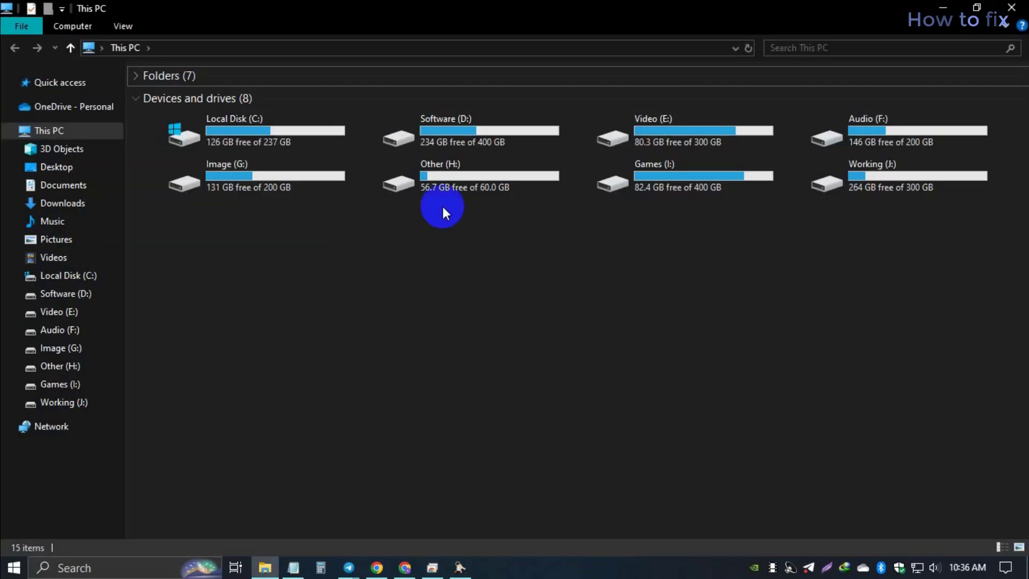
double_click(259, 131)
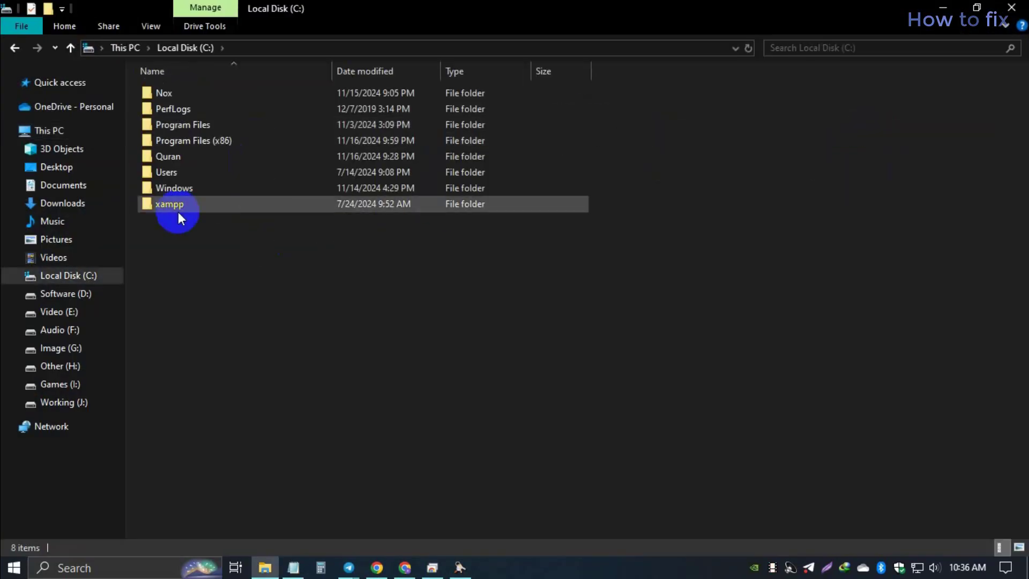
left_click(191, 159)
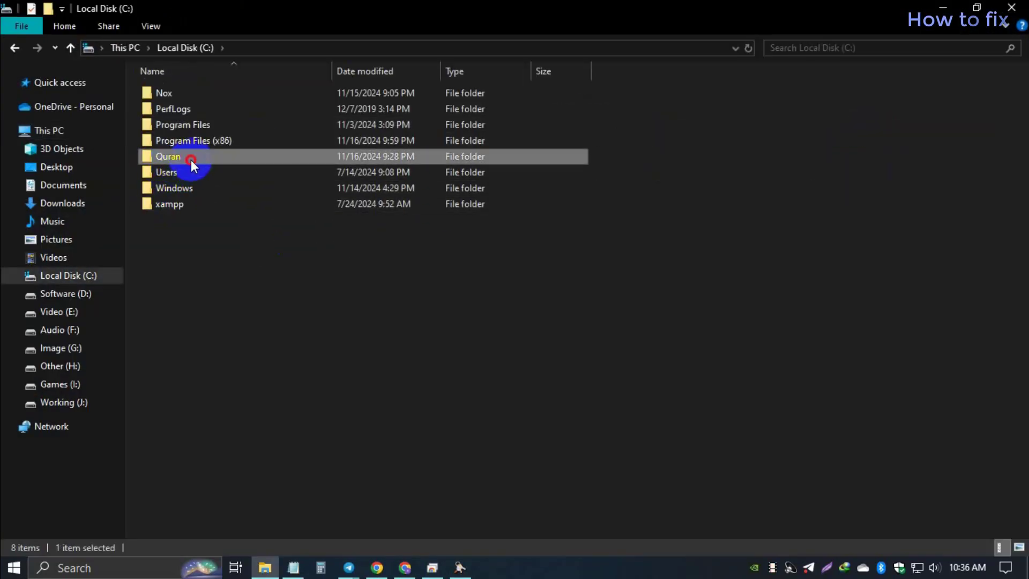
double_click(185, 160)
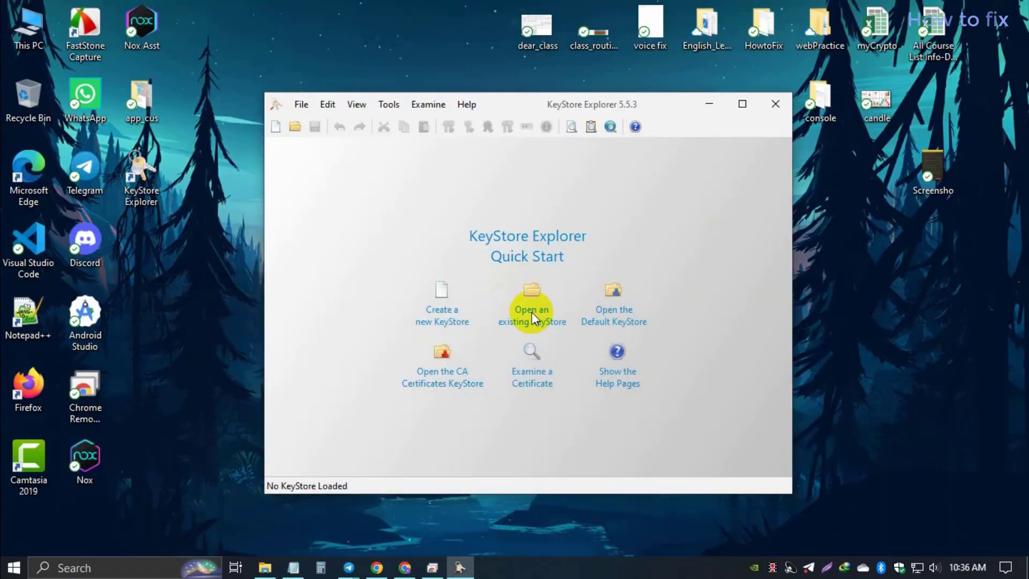
Step: Open C:\Quran\key.jks in KeyStore Explorer, unlock it with its password, and view key0's certificate
left_click(537, 320)
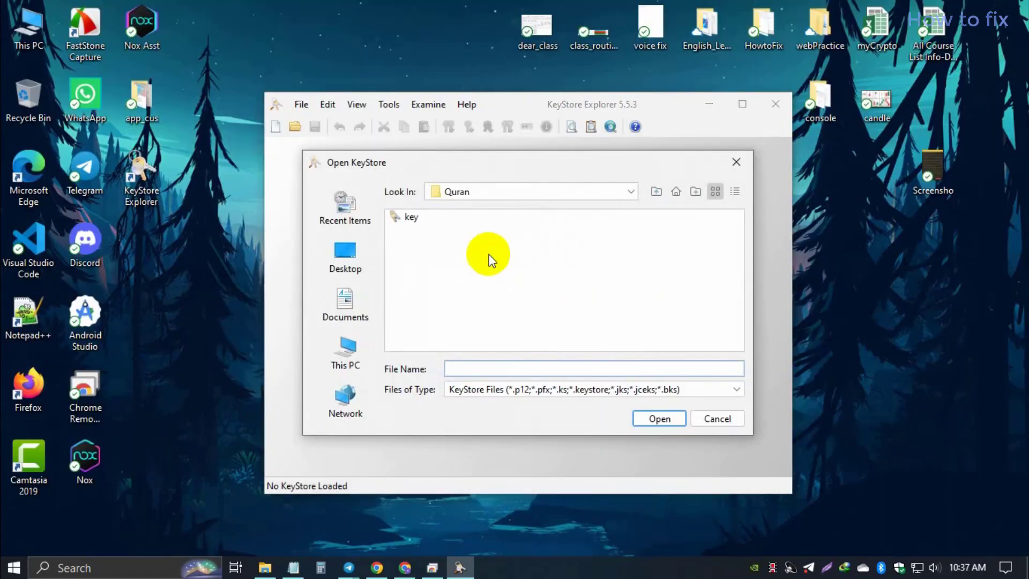
left_click(632, 193)
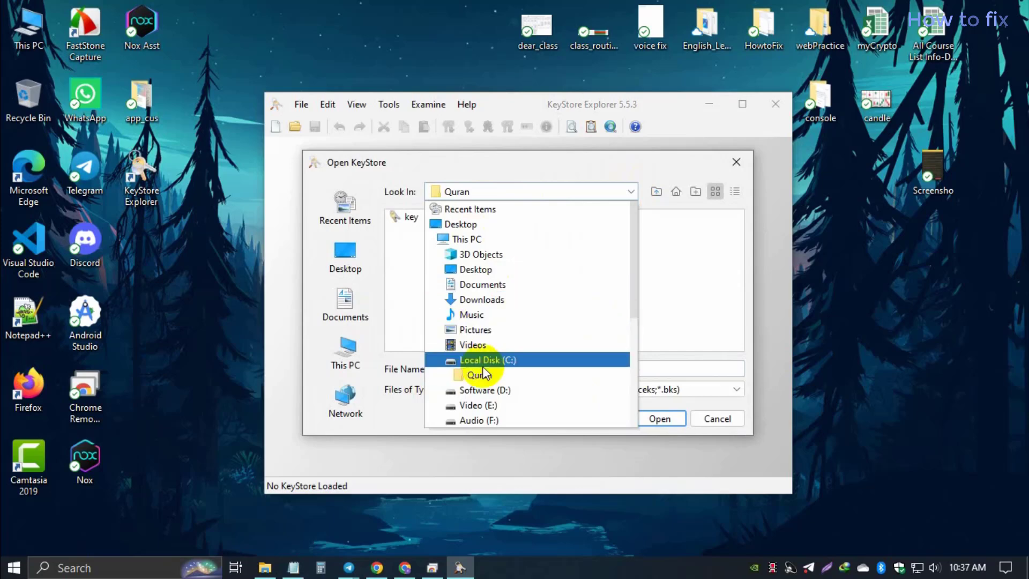
left_click(495, 360)
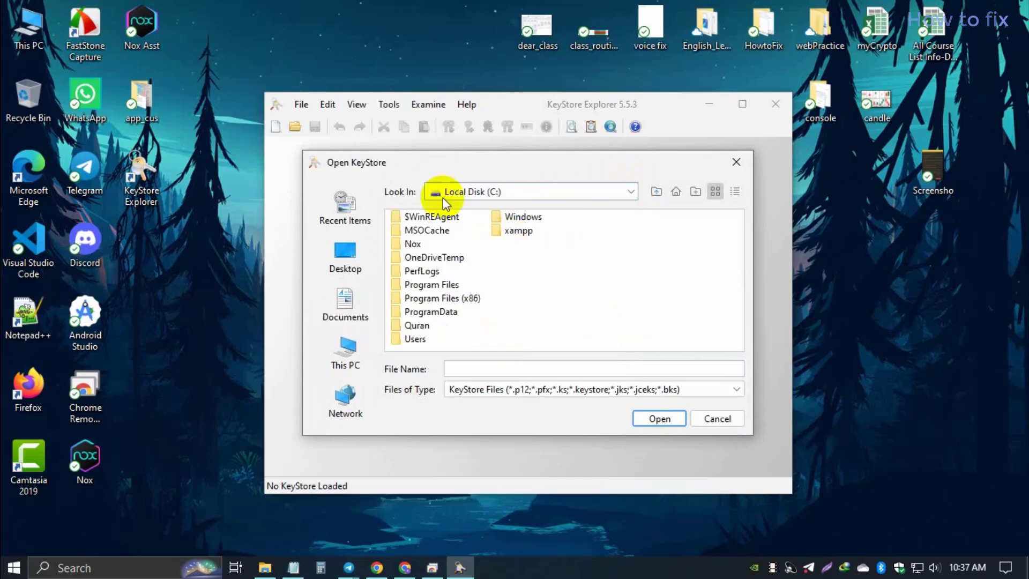
left_click(416, 325)
double_click(416, 327)
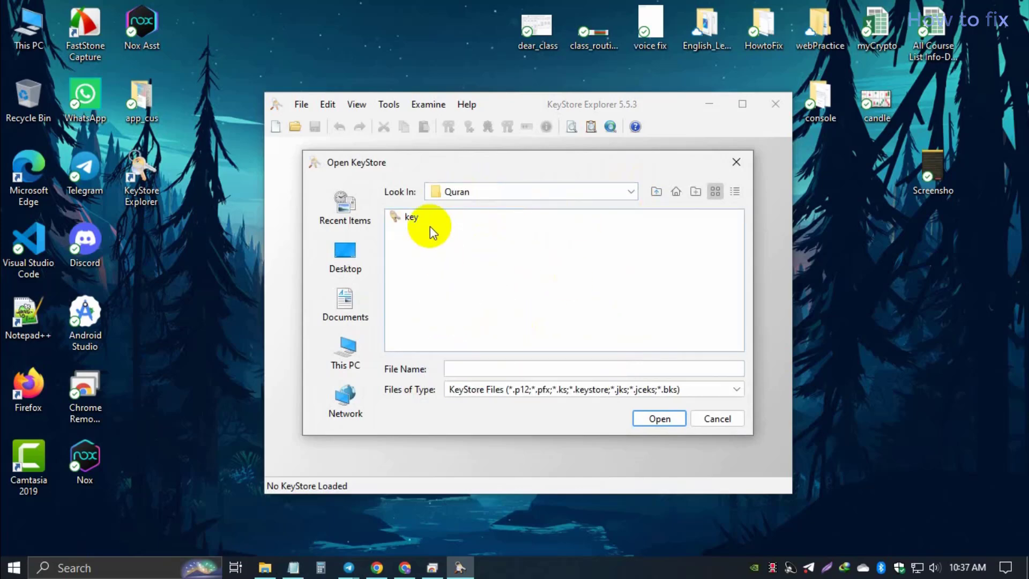
left_click(413, 217)
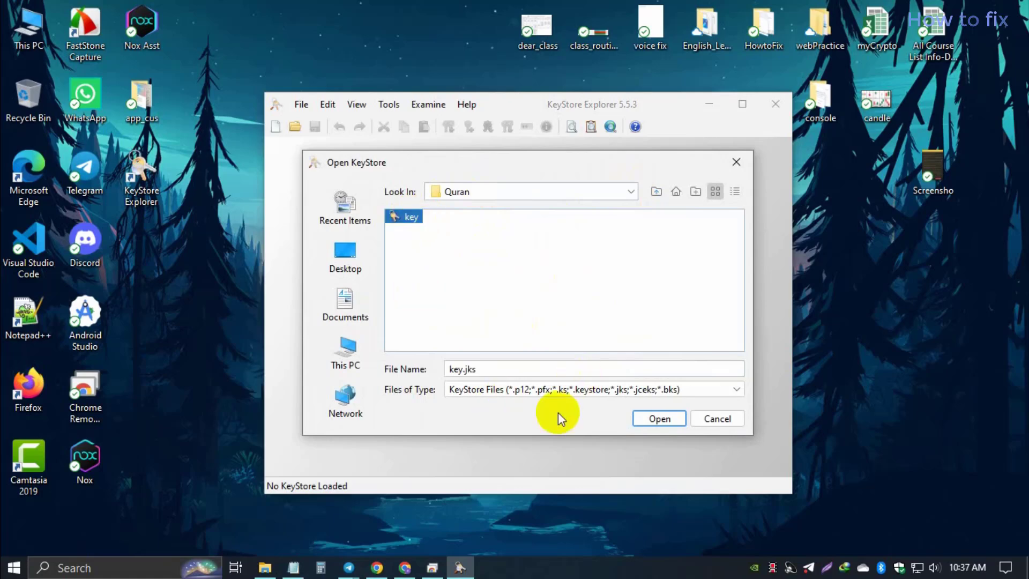
left_click(659, 419)
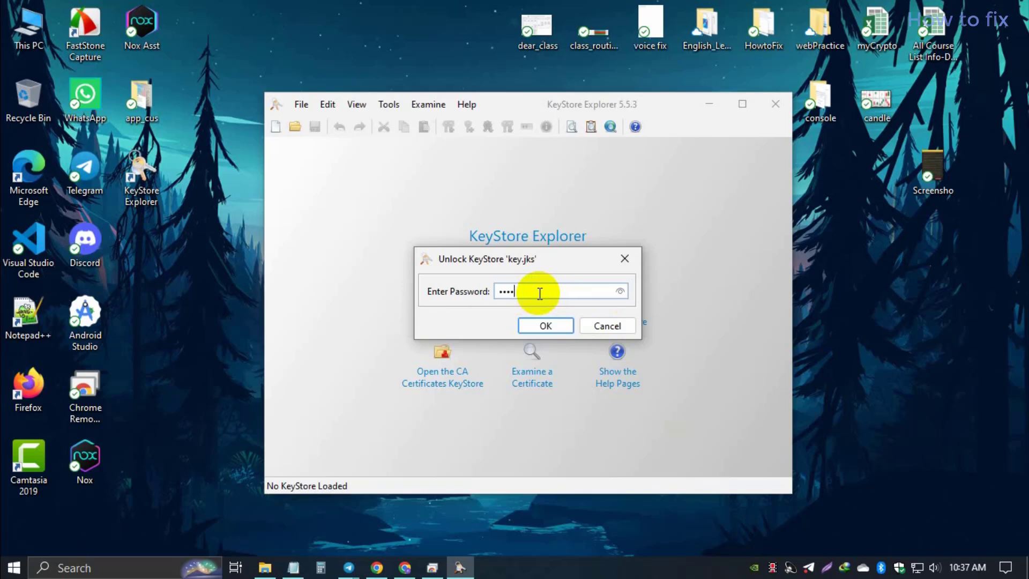
left_click(542, 325)
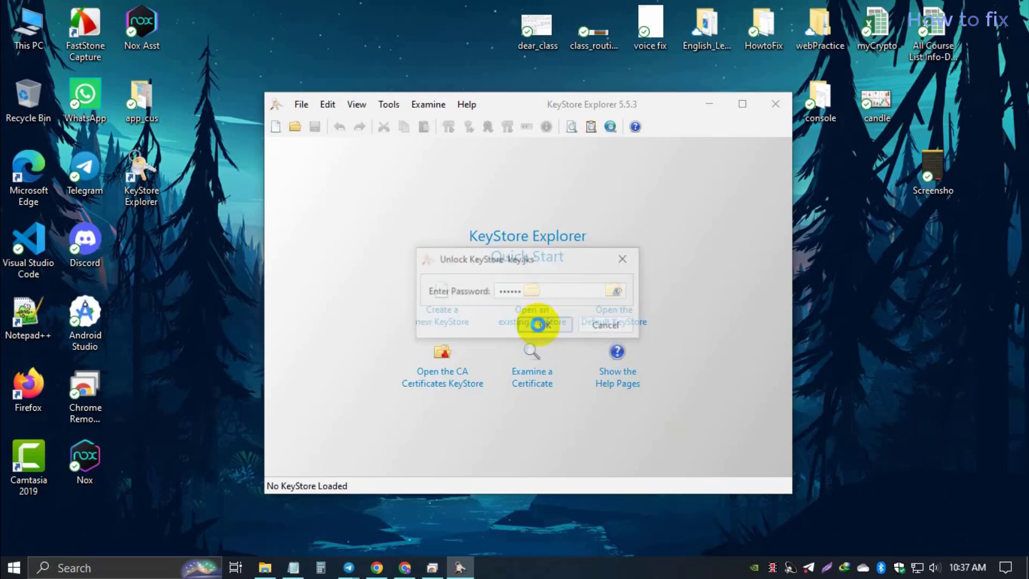
left_click(344, 193)
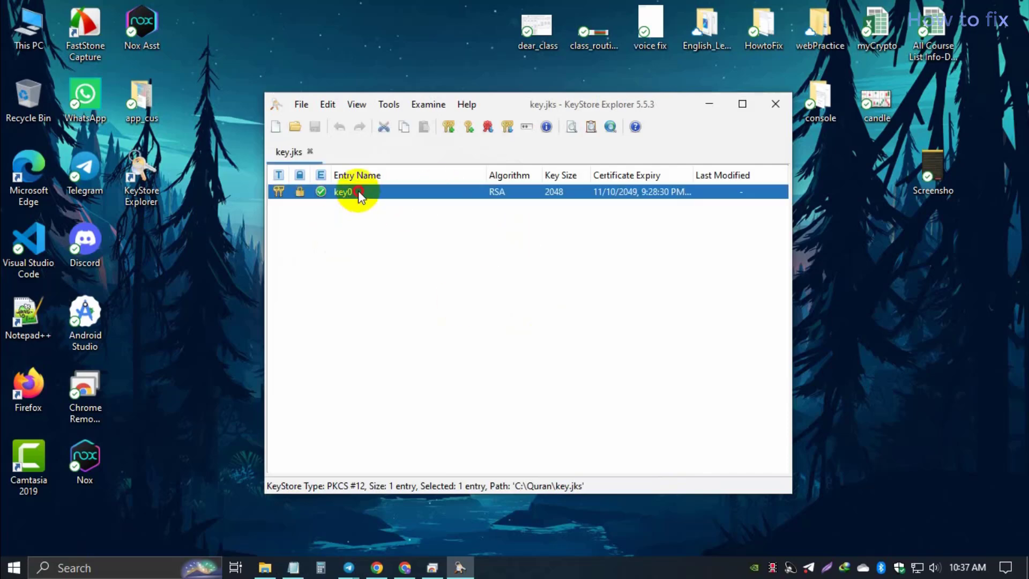
double_click(358, 192)
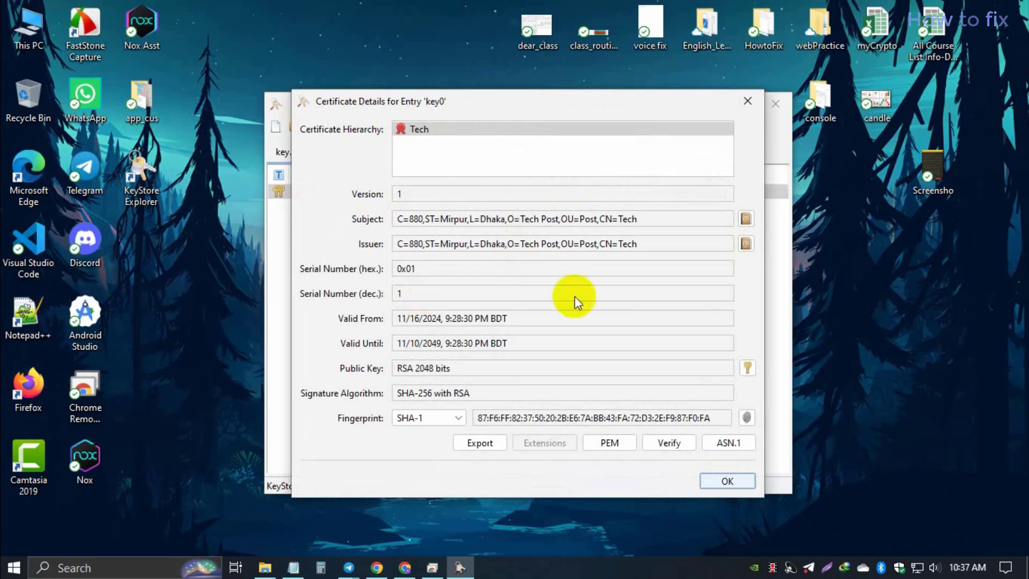
left_click(294, 567)
Step: Copy the file name upload_certificate.pem from the keytool command and minimize Notepad
double_click(332, 183)
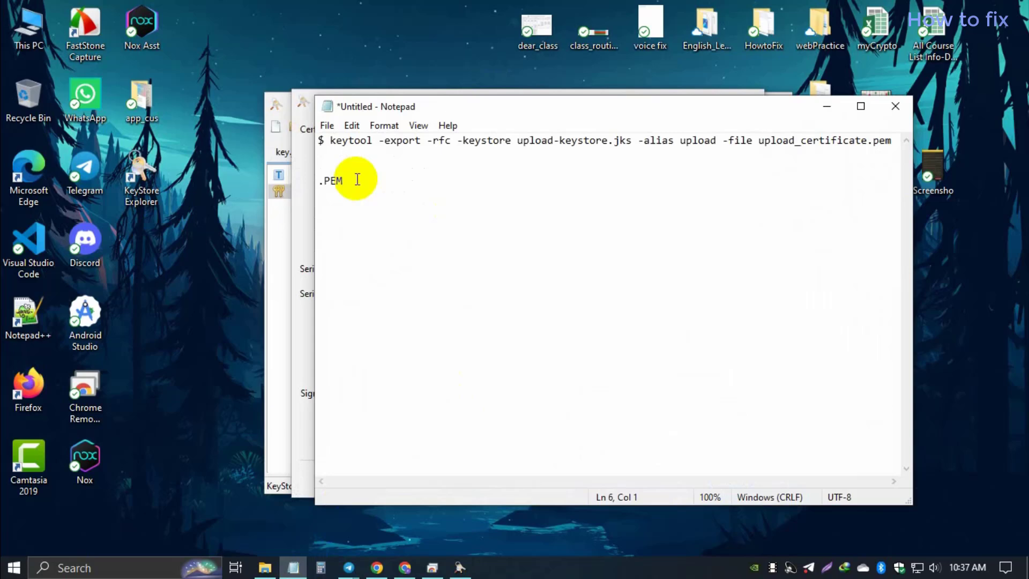
double_click(331, 182)
left_click_drag(331, 183, 321, 184)
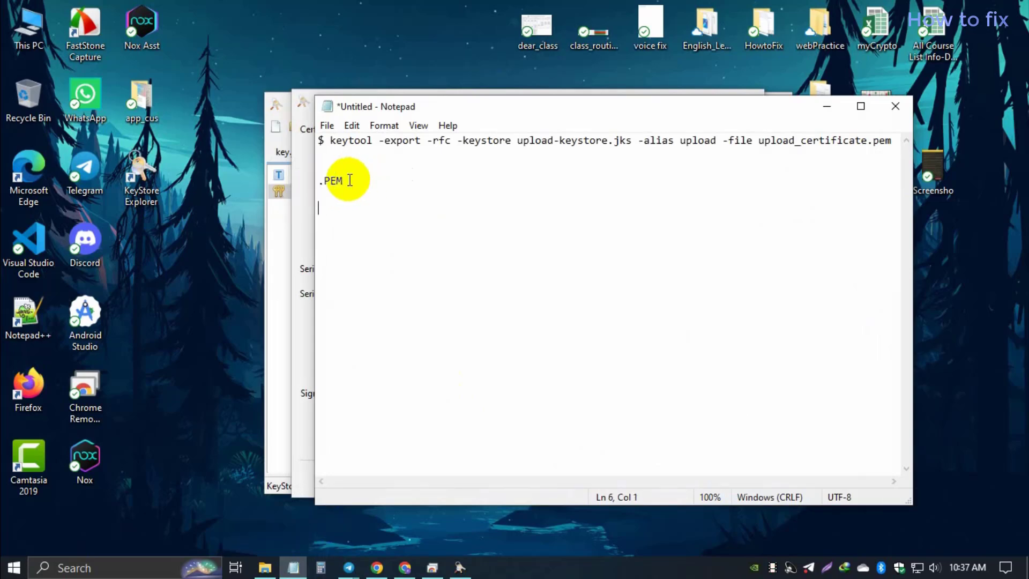
left_click_drag(346, 179, 324, 184)
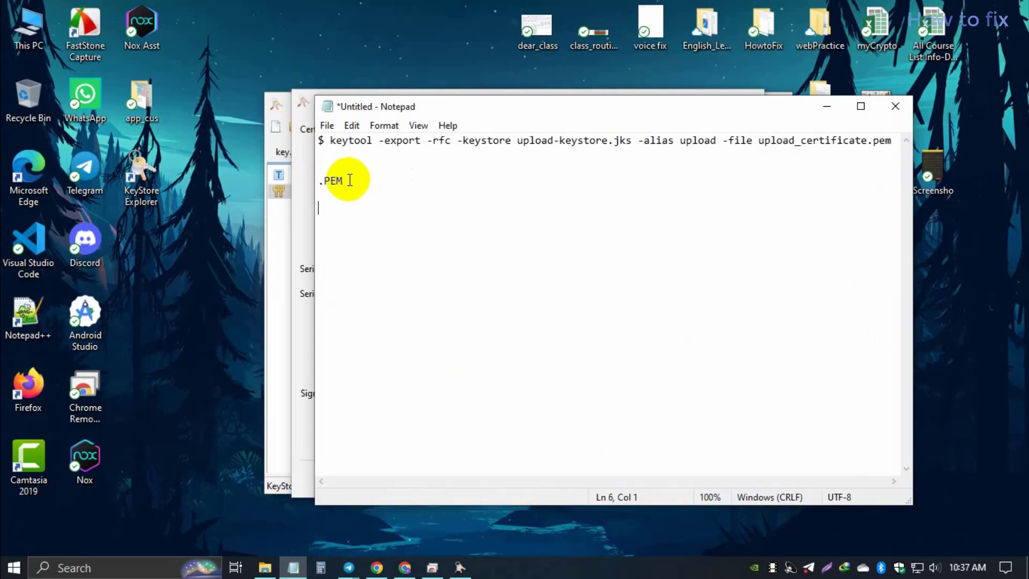
left_click_drag(349, 180, 328, 184)
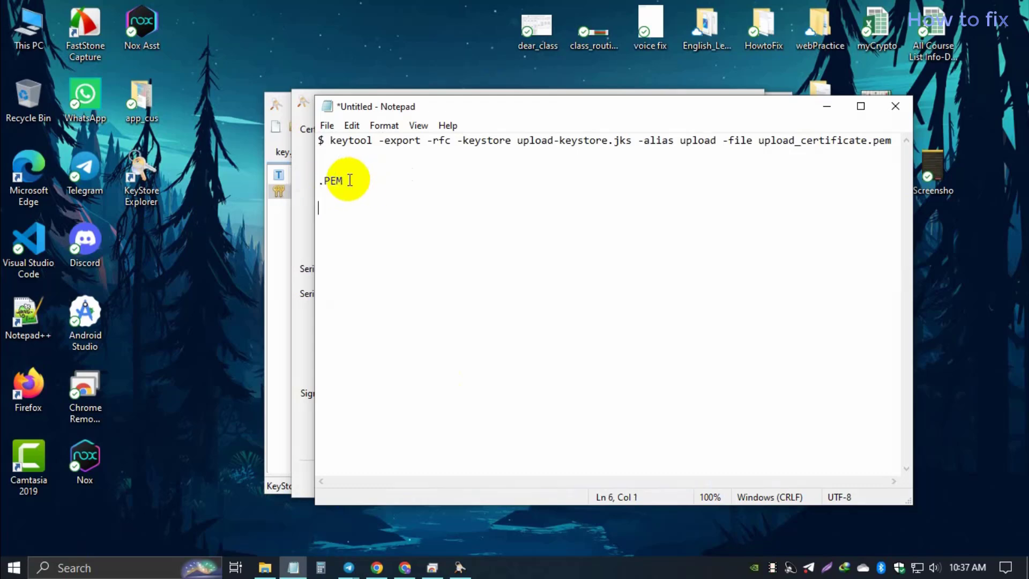
left_click_drag(339, 179, 322, 179)
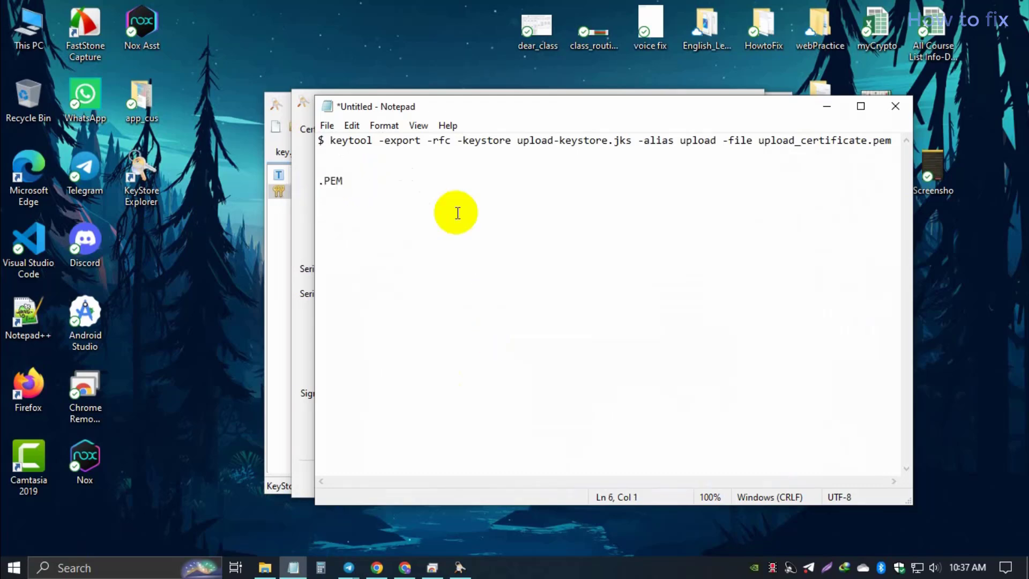
left_click_drag(345, 178, 322, 184)
left_click(756, 141)
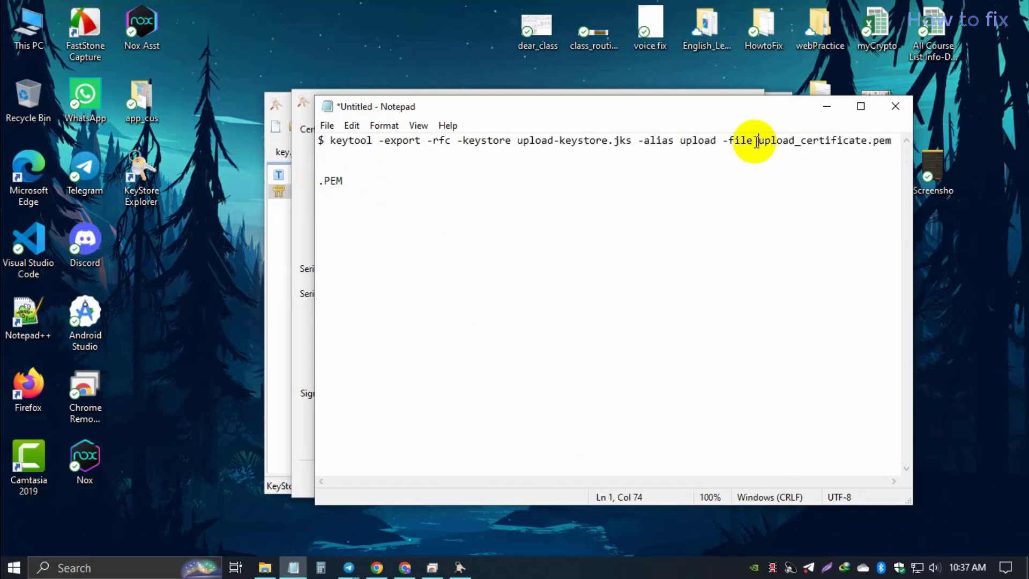
left_click_drag(759, 141, 884, 140)
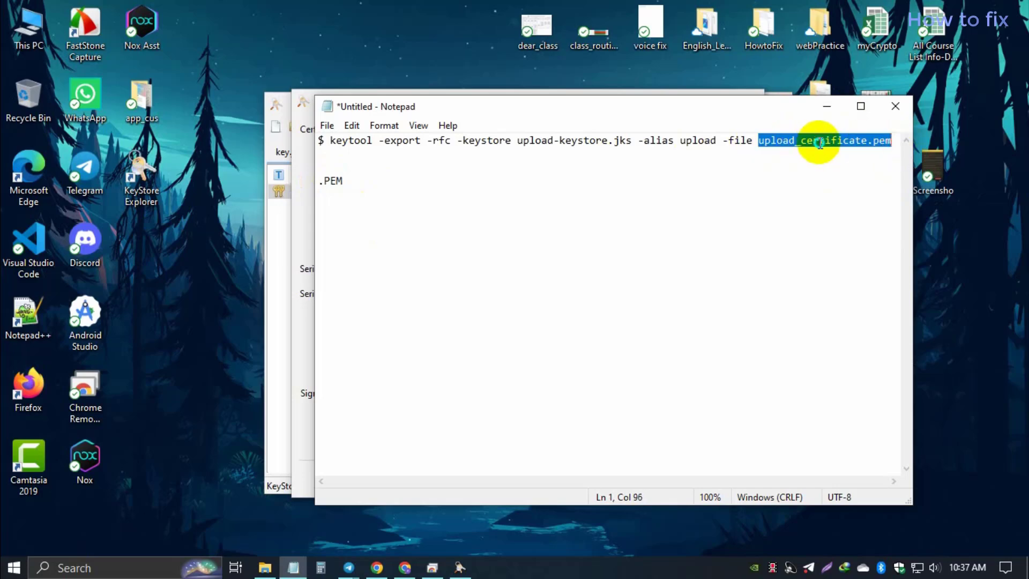
right_click(819, 142)
left_click(844, 195)
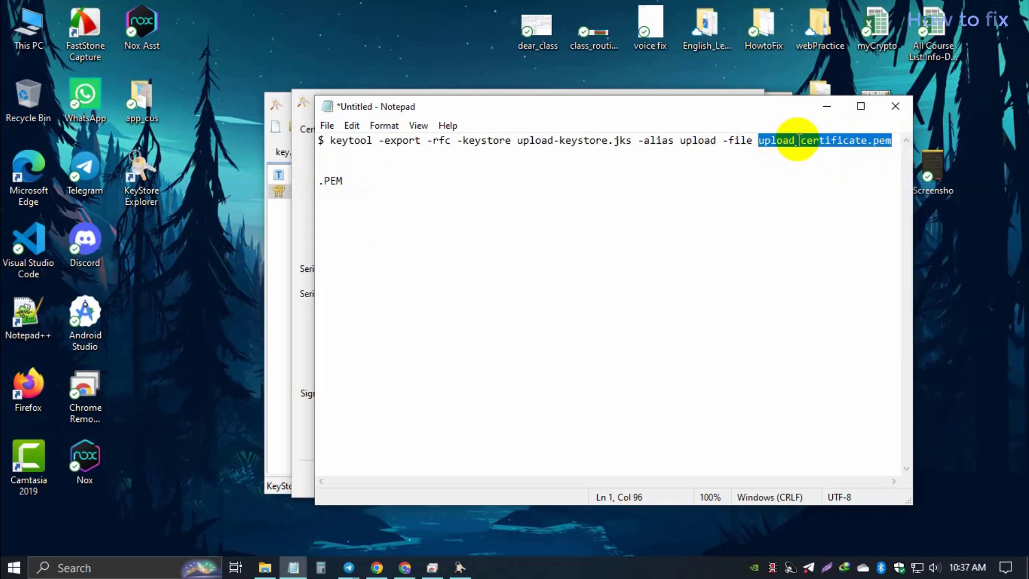
left_click(825, 110)
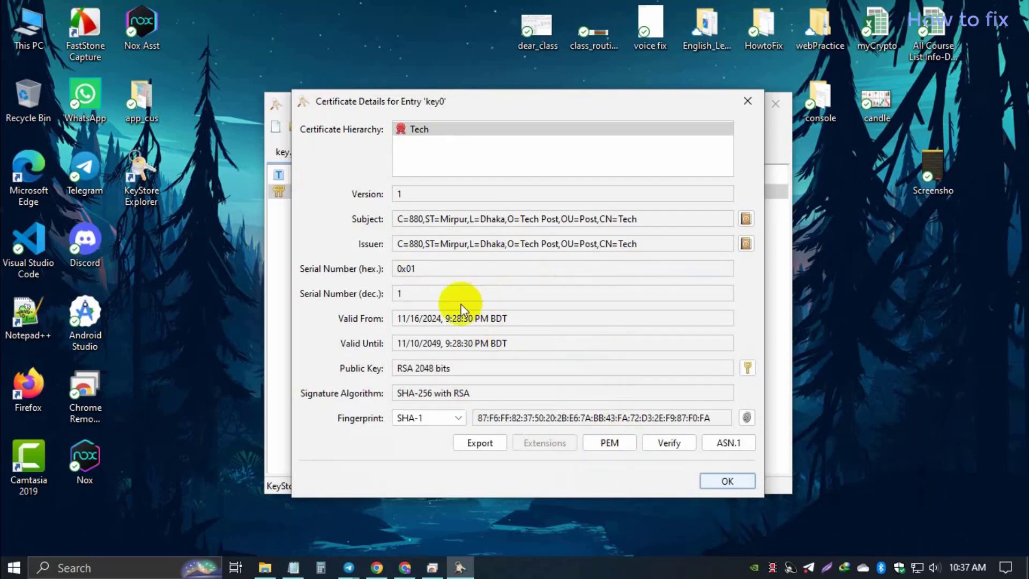
Step: Export key0's certificate as PEM to C:\Quran\upload_certificate.pem
left_click(611, 447)
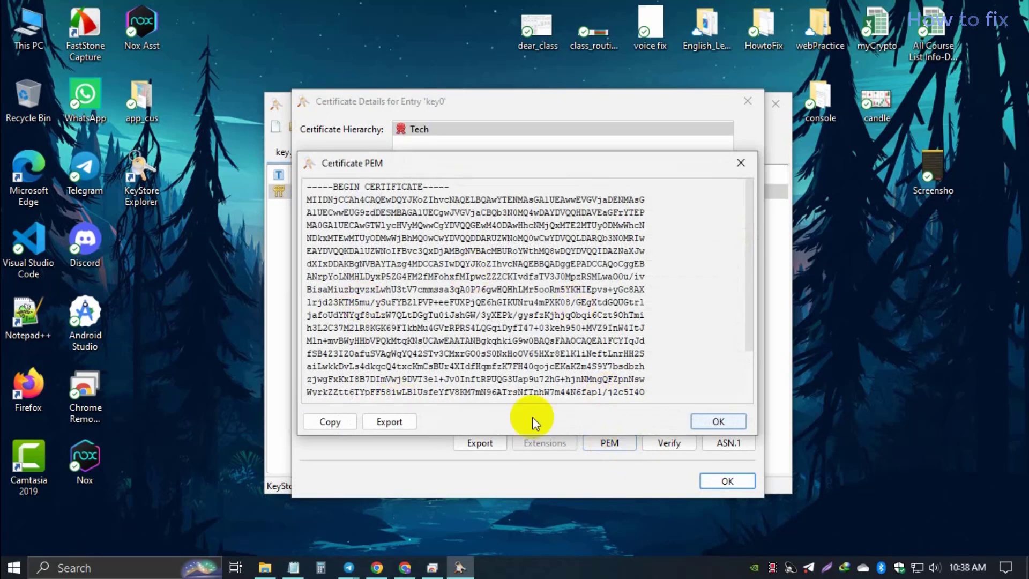
left_click(392, 422)
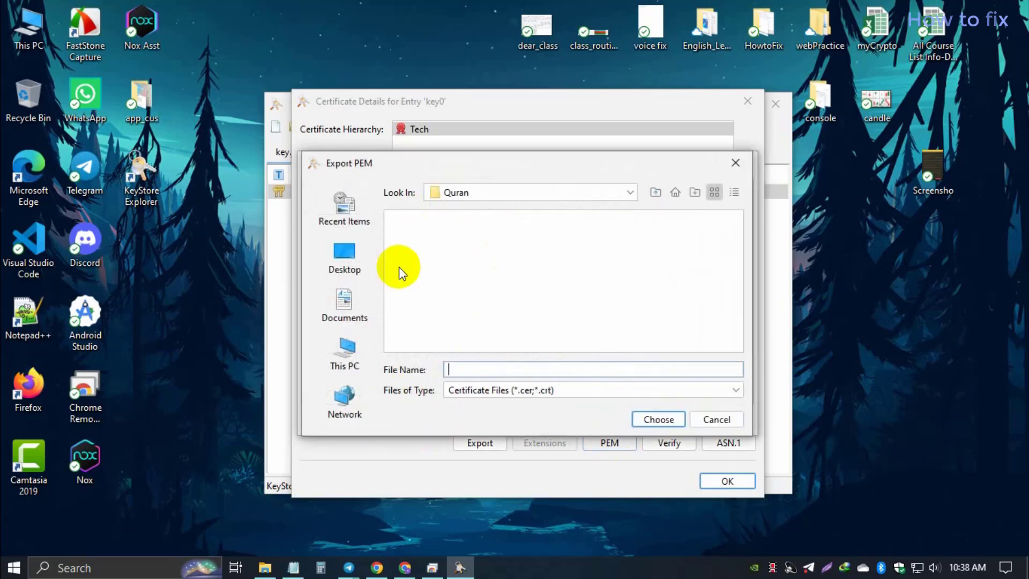
left_click(627, 193)
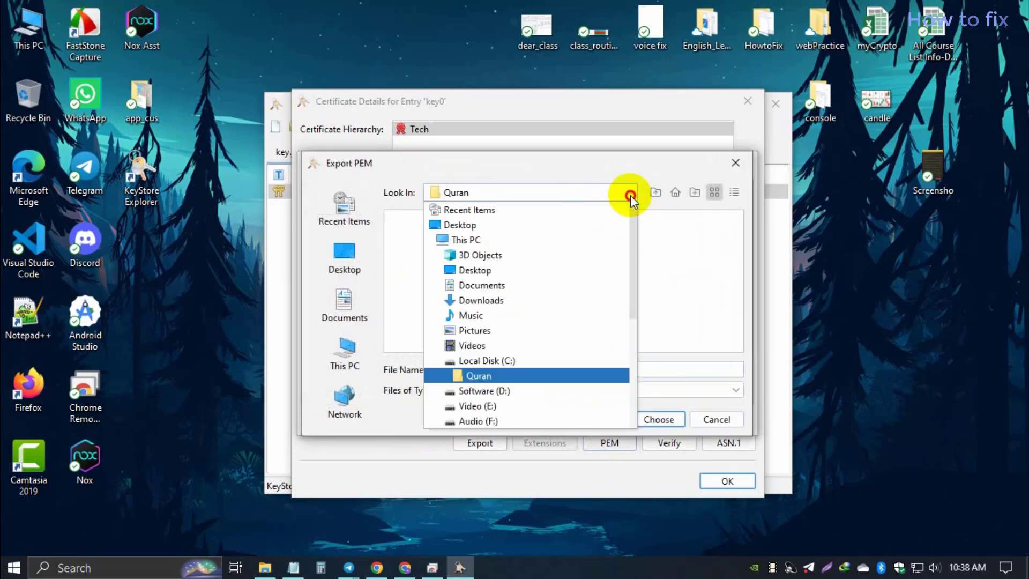
left_click(494, 369)
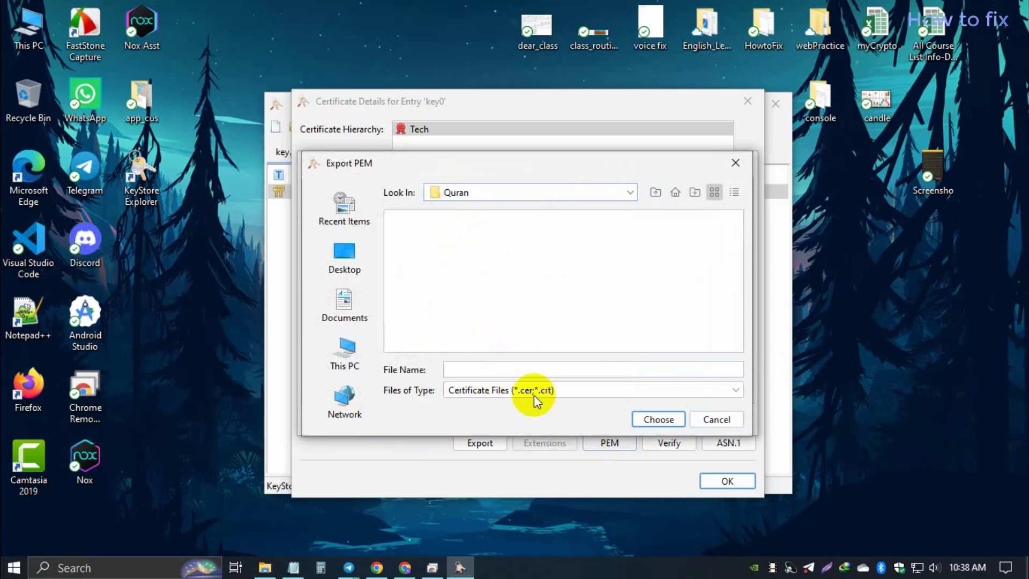
left_click(474, 370)
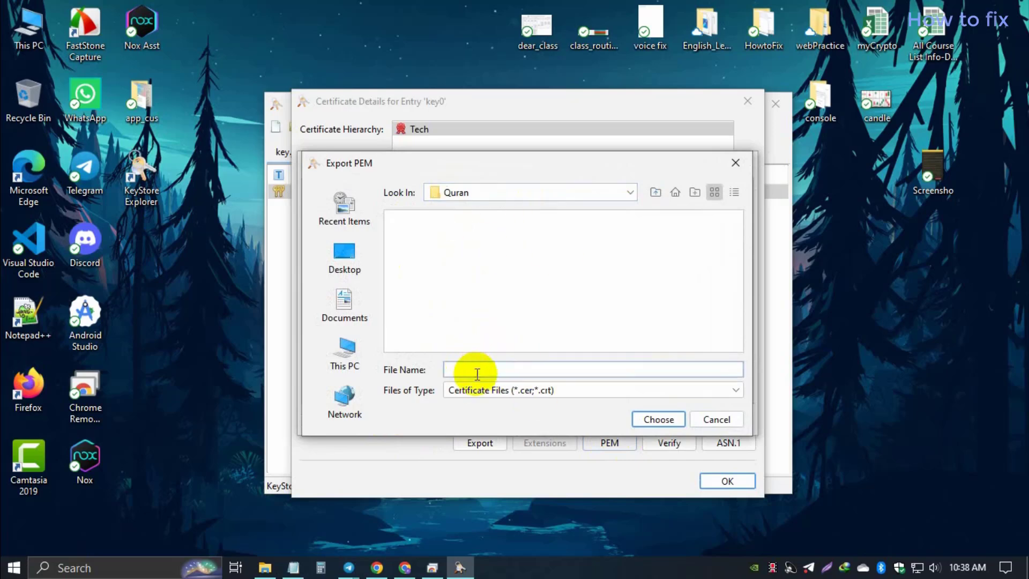
key("ctrl+v")
left_click(620, 276)
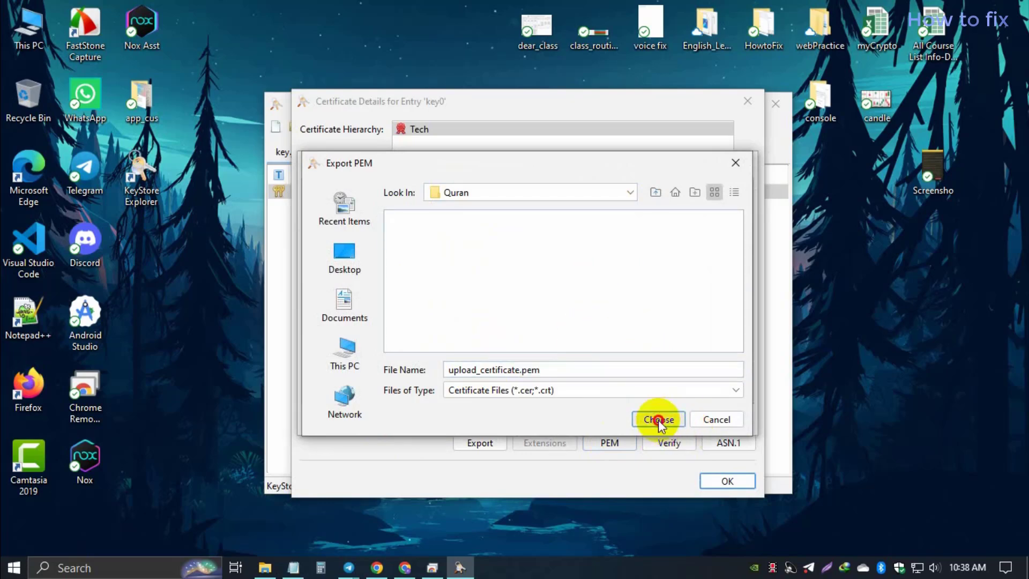
left_click(659, 419)
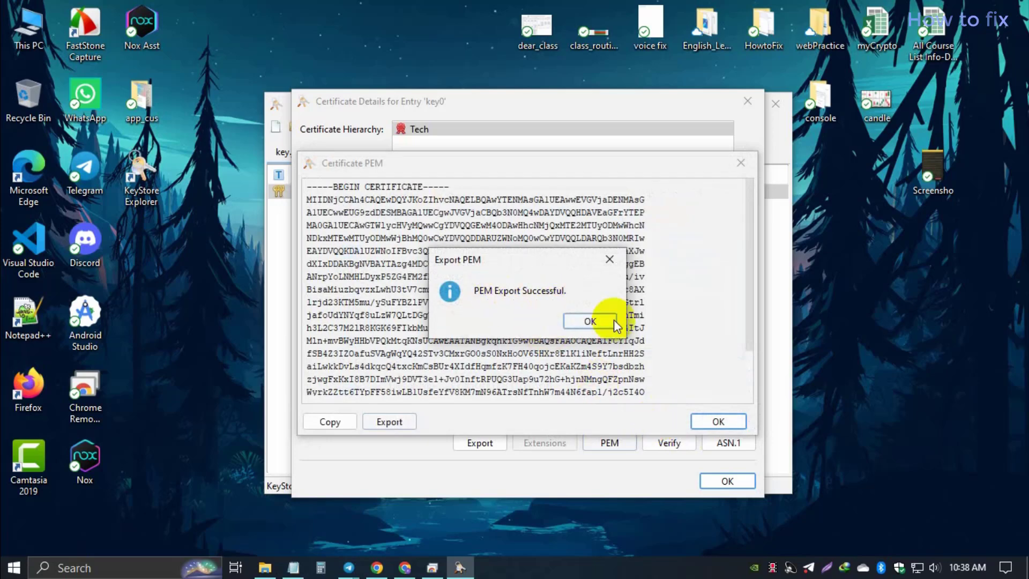
left_click(589, 322)
Step: Close the PEM view, the certificate details, and KeyStore Explorer
left_click(731, 422)
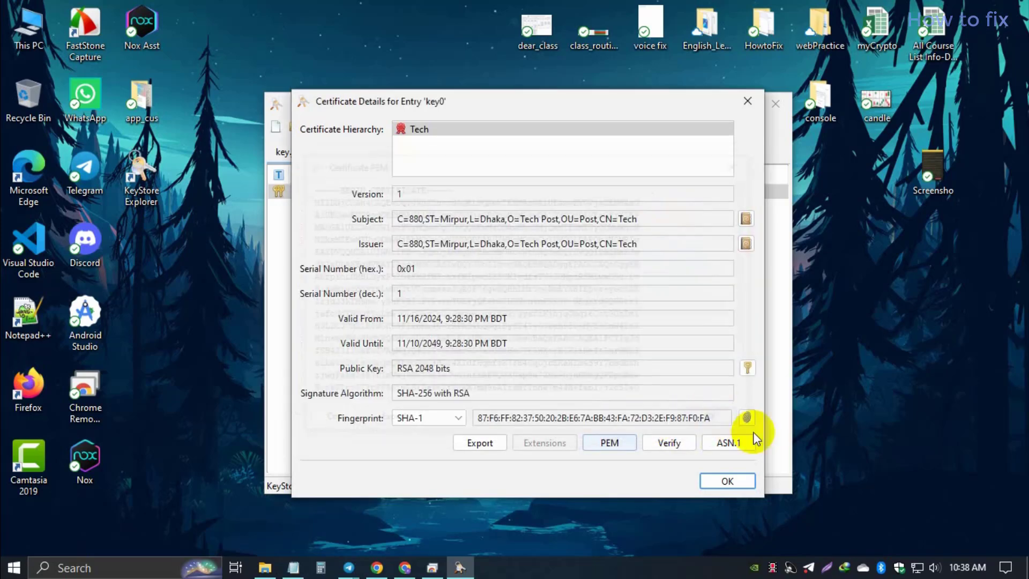
left_click(732, 482)
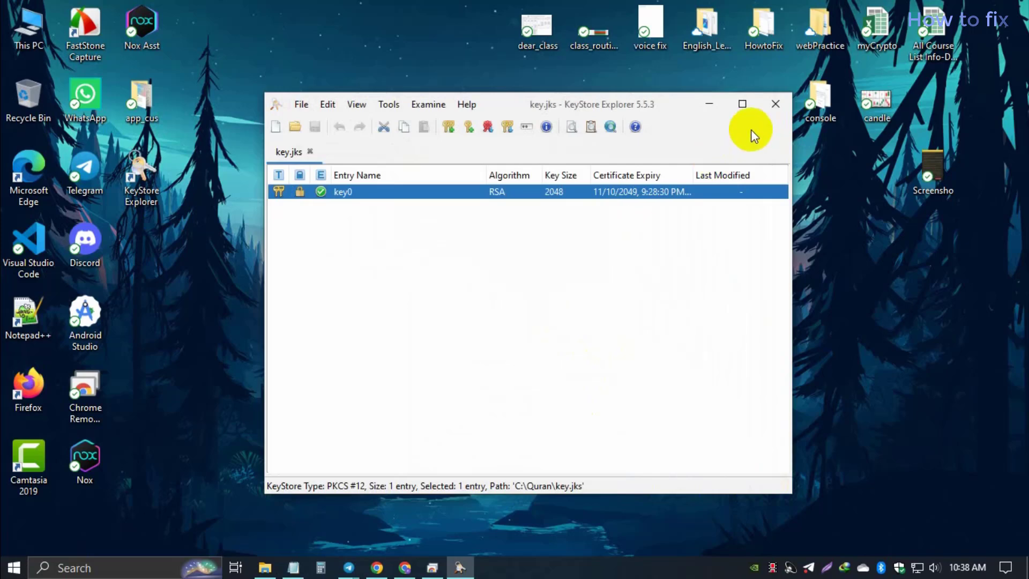
left_click(766, 111)
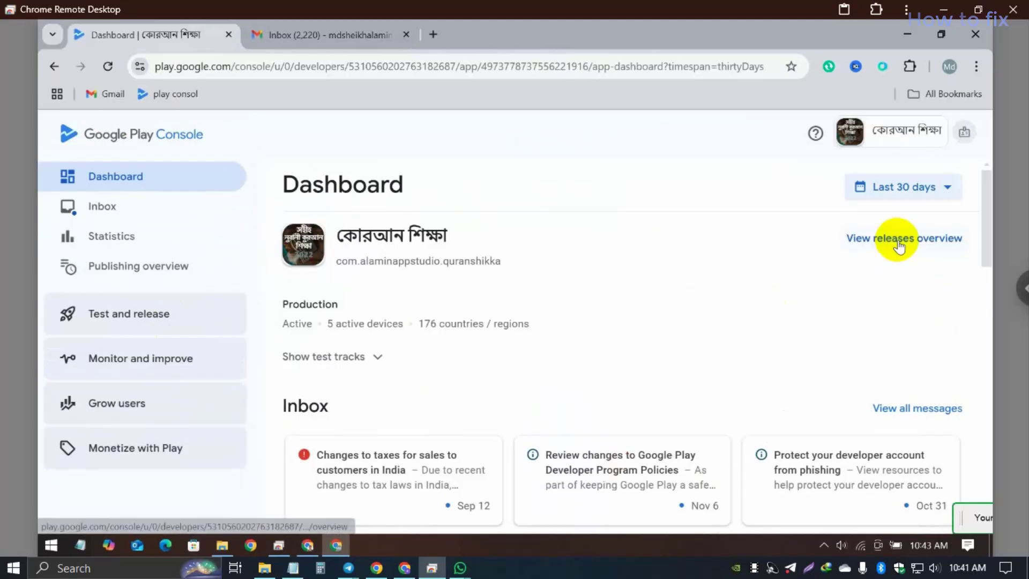
Step: Navigate to the App signing page under the app's Setup section
left_click(895, 237)
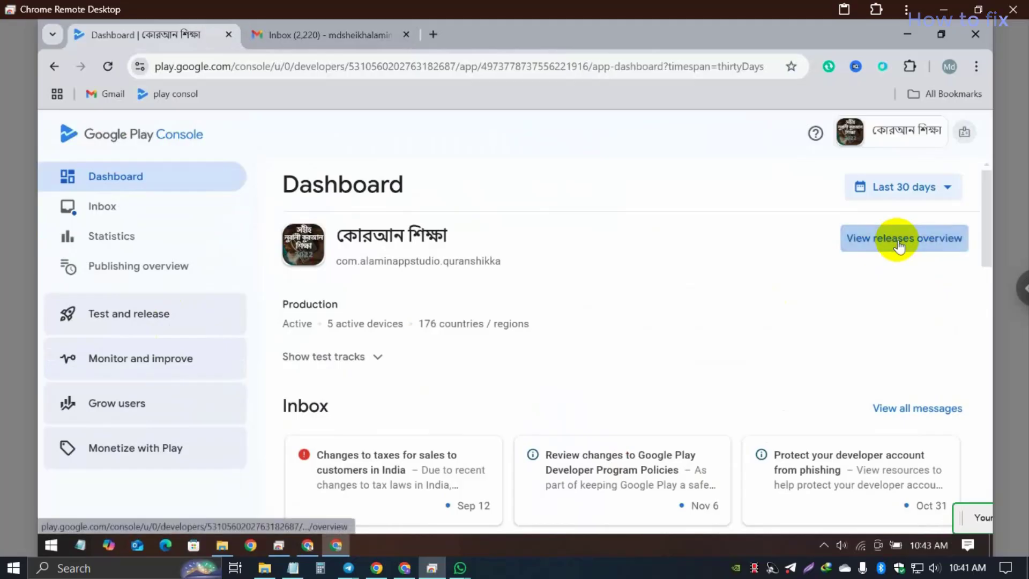
scroll(211, 372, "down", 4)
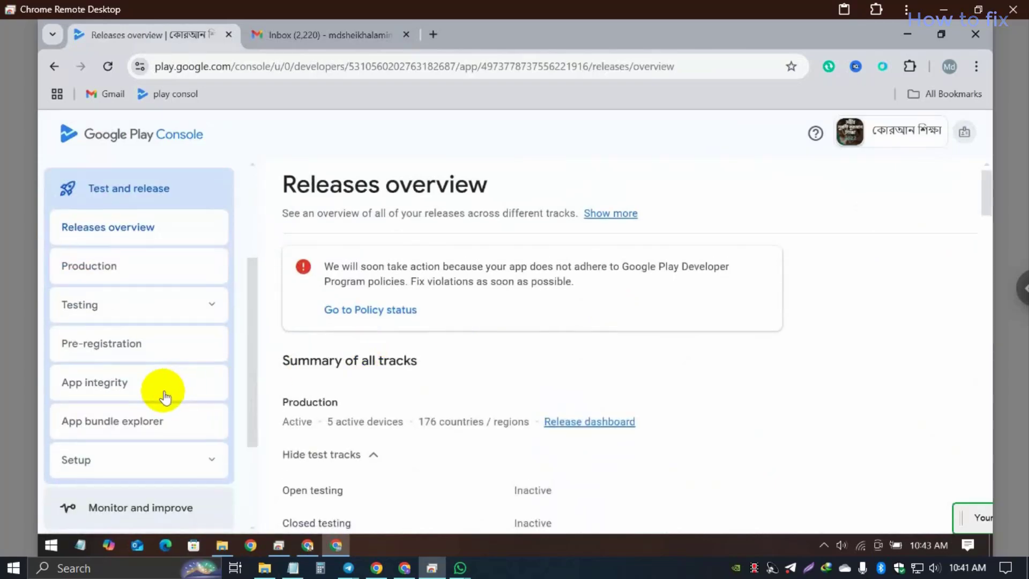
left_click(121, 398)
scroll(201, 390, "down", 3)
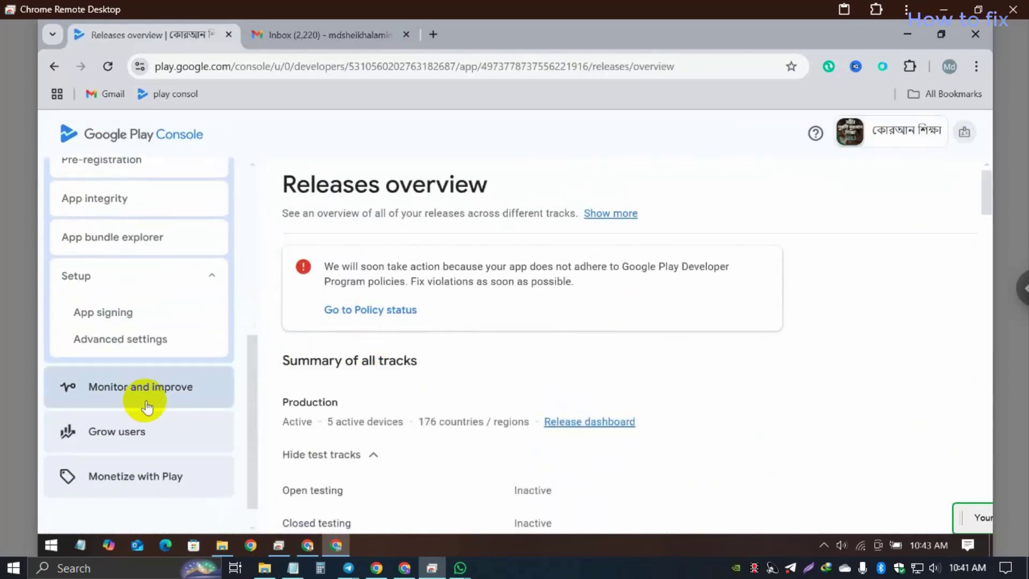
left_click(104, 314)
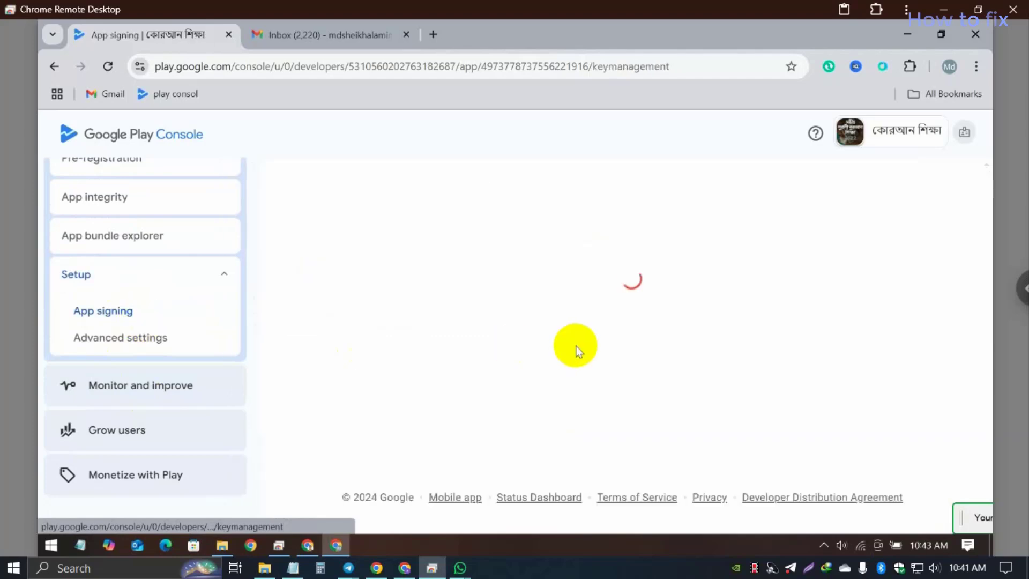
scroll(540, 336, "down", 5)
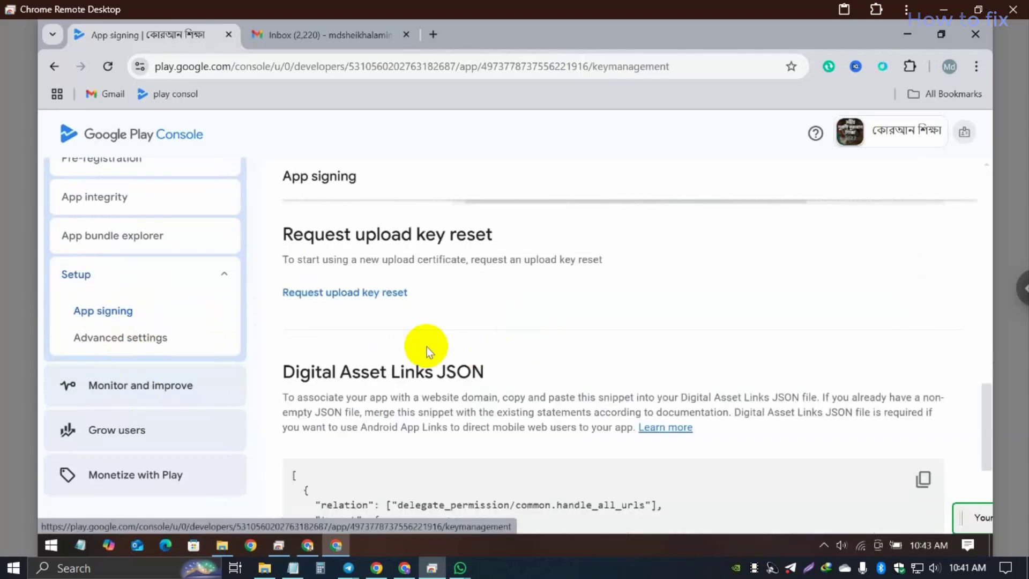
Step: Request an upload key reset citing a forgotten keystore password, attaching Downloads/upload_certificate.pem
left_click(336, 293)
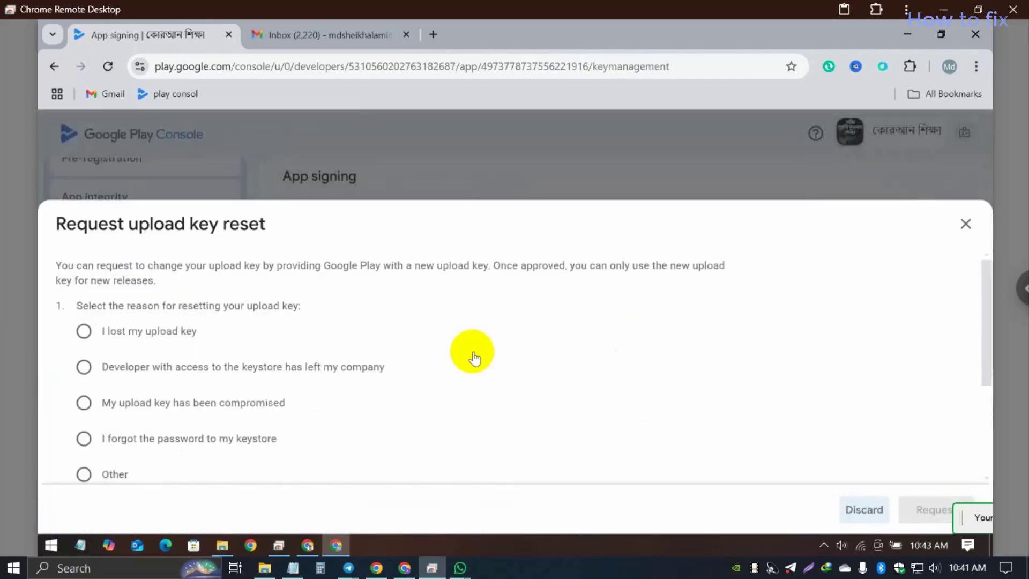
left_click(211, 438)
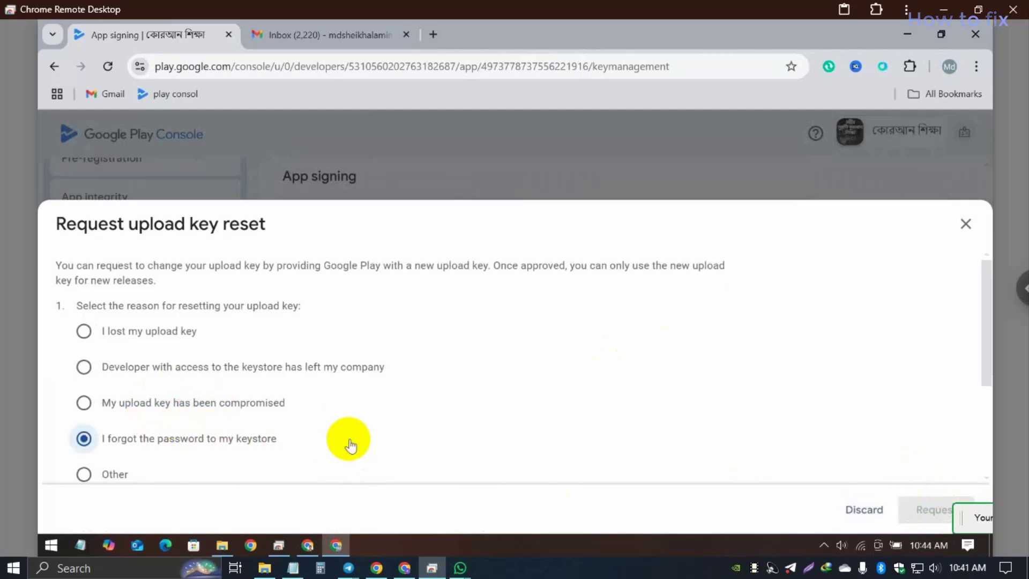
scroll(505, 372, "down", 3)
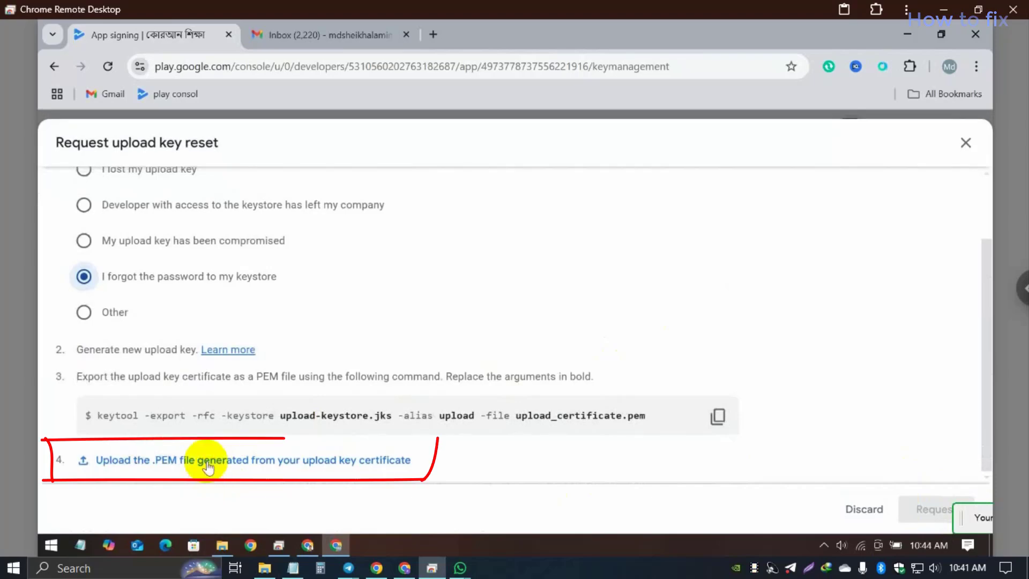
left_click(207, 462)
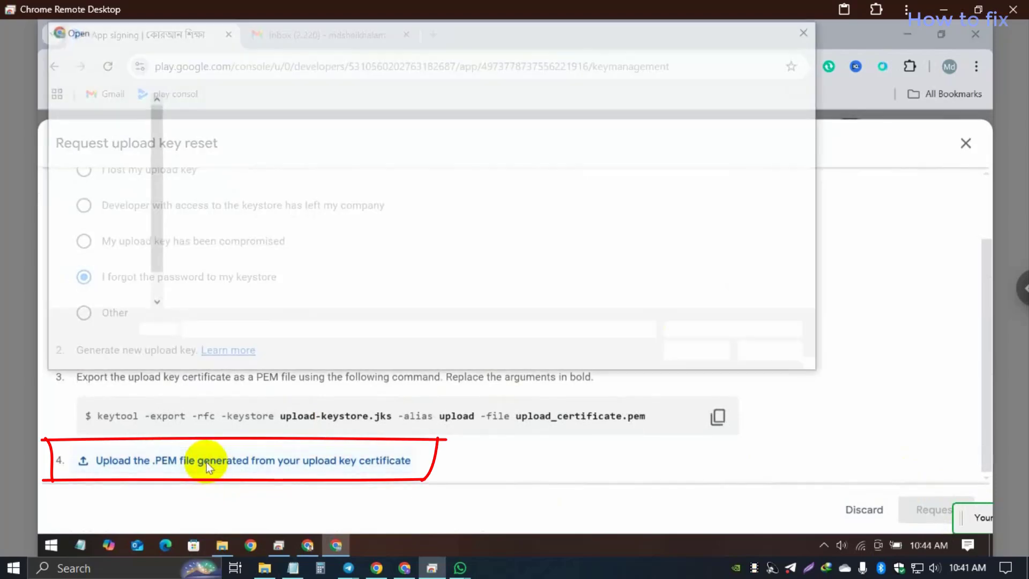
left_click(100, 148)
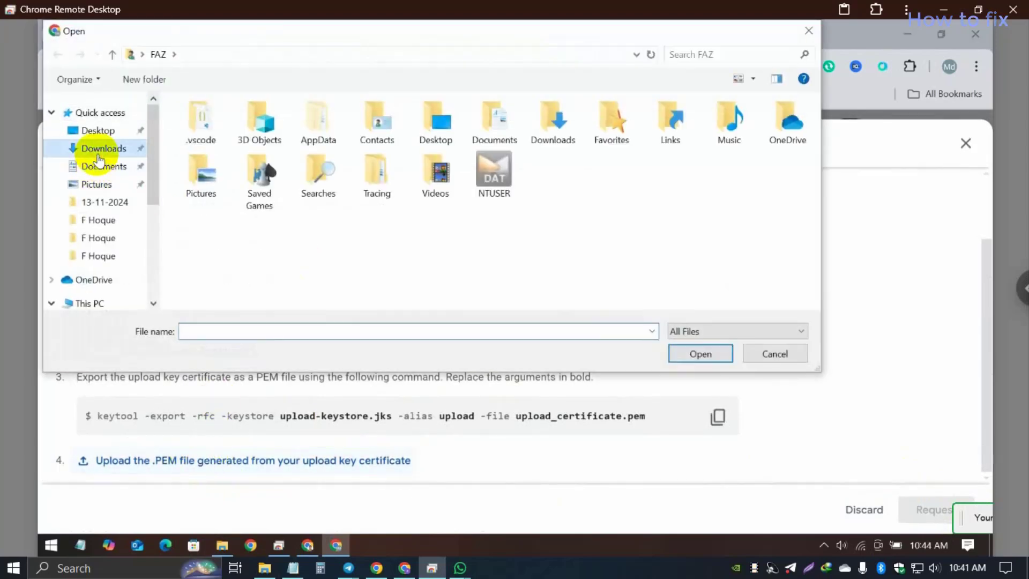
left_click(235, 156)
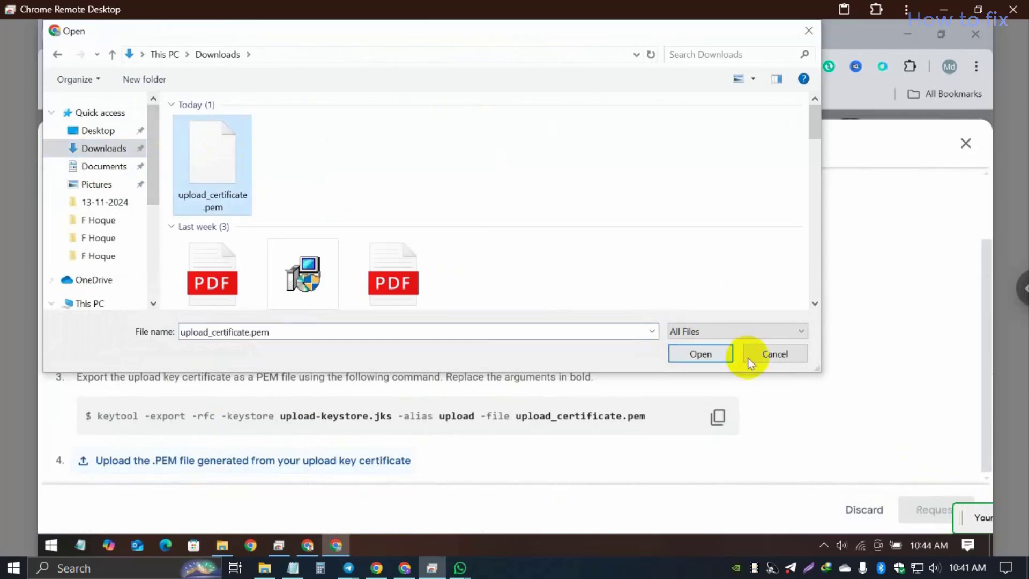
left_click(706, 355)
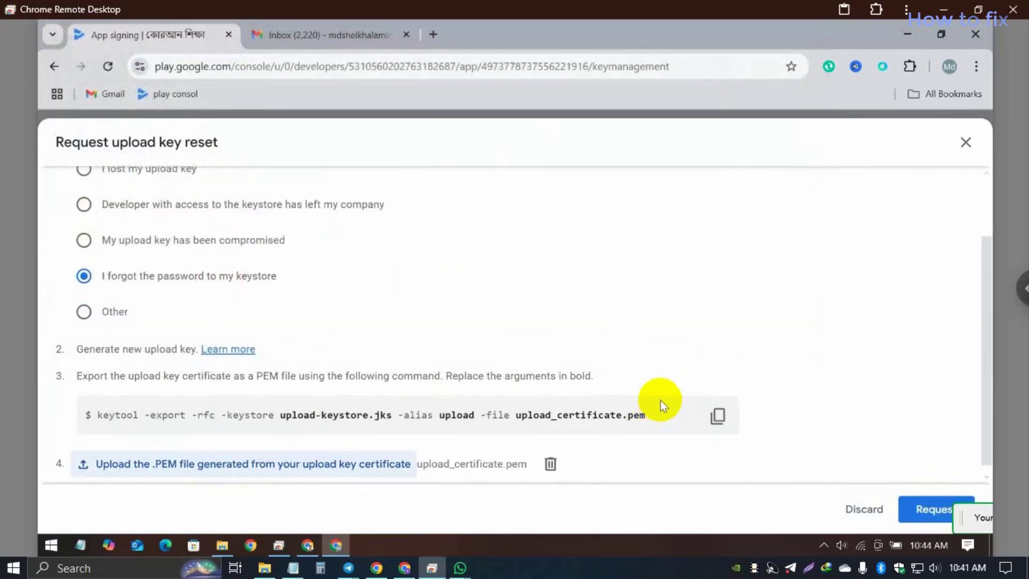
left_click(935, 509)
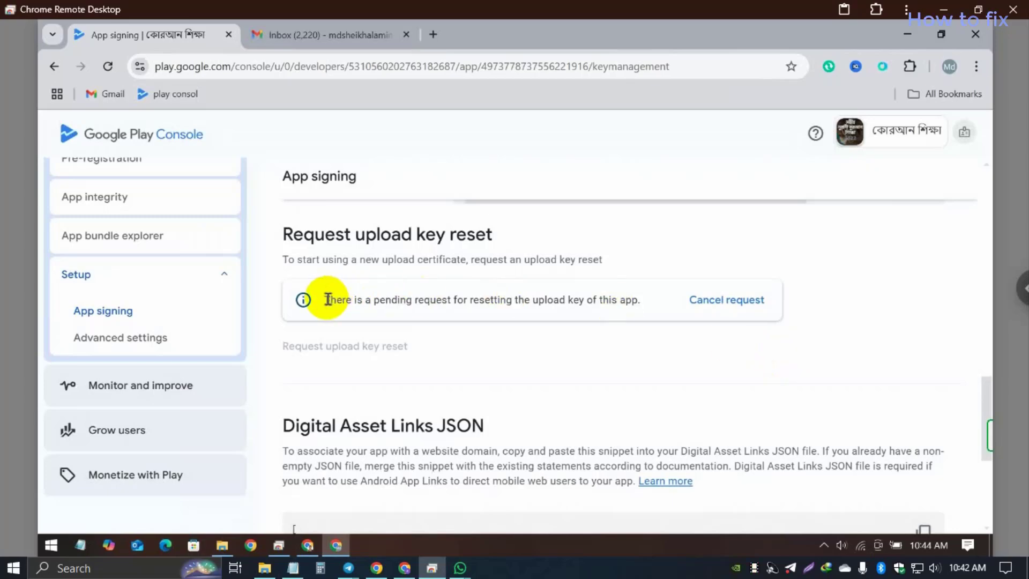
Step: Check the pending reset request notice, then switch over to Gmail
left_click_drag(326, 299, 648, 300)
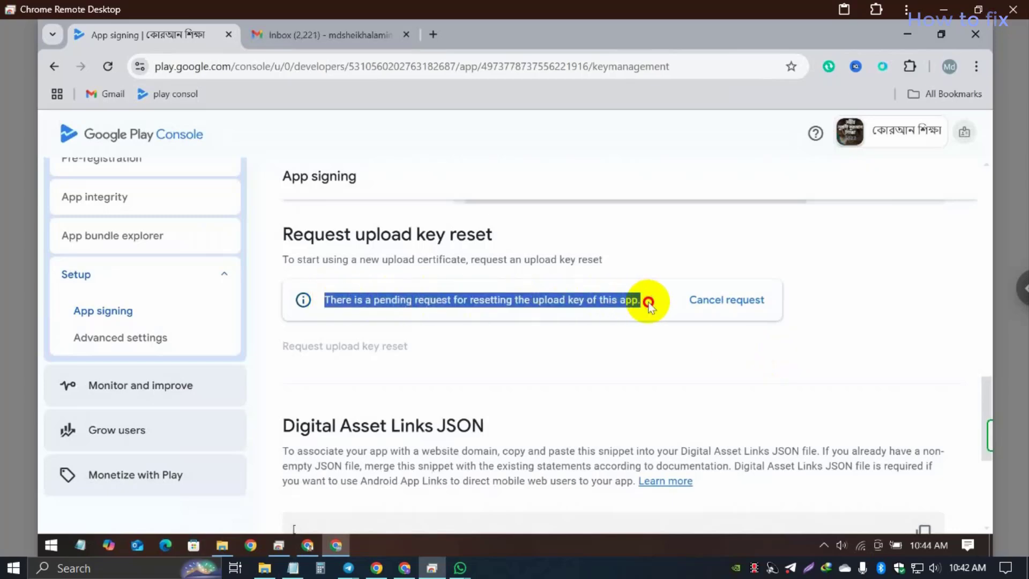
left_click(678, 380)
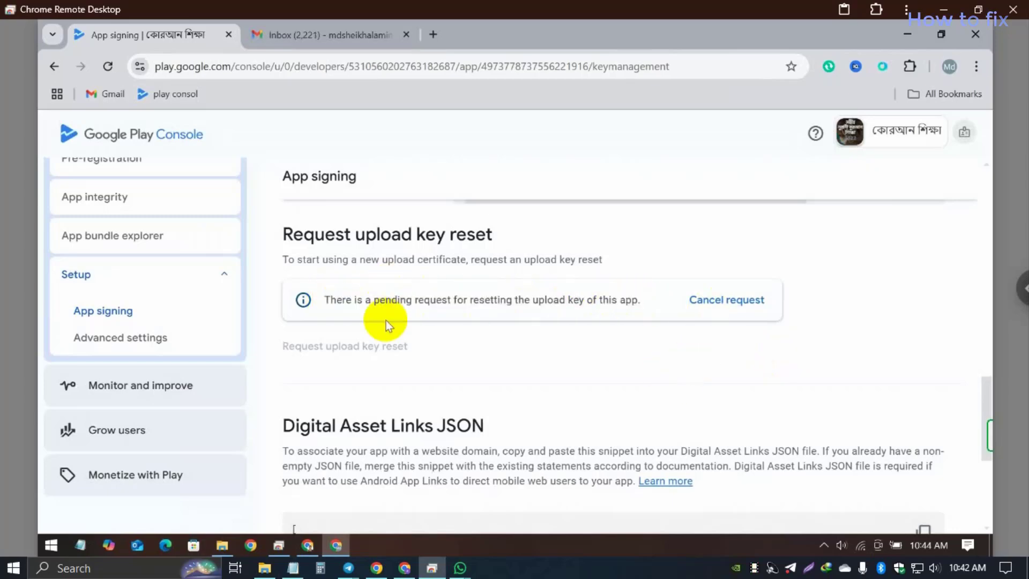
left_click(340, 40)
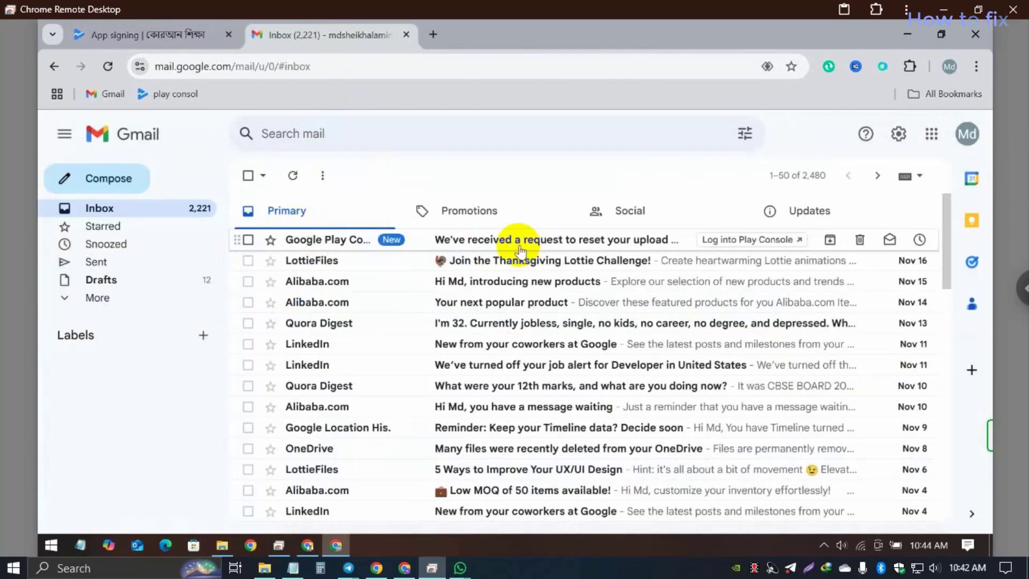
Step: Read the 'We've received a request to reset your upload key' email, then return to Play Console
left_click(472, 245)
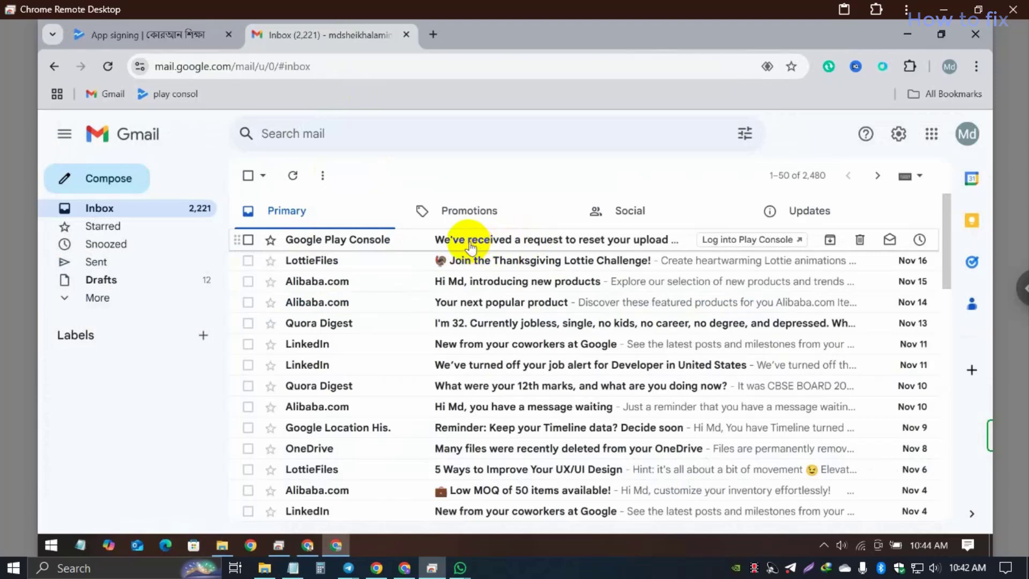
left_click(470, 245)
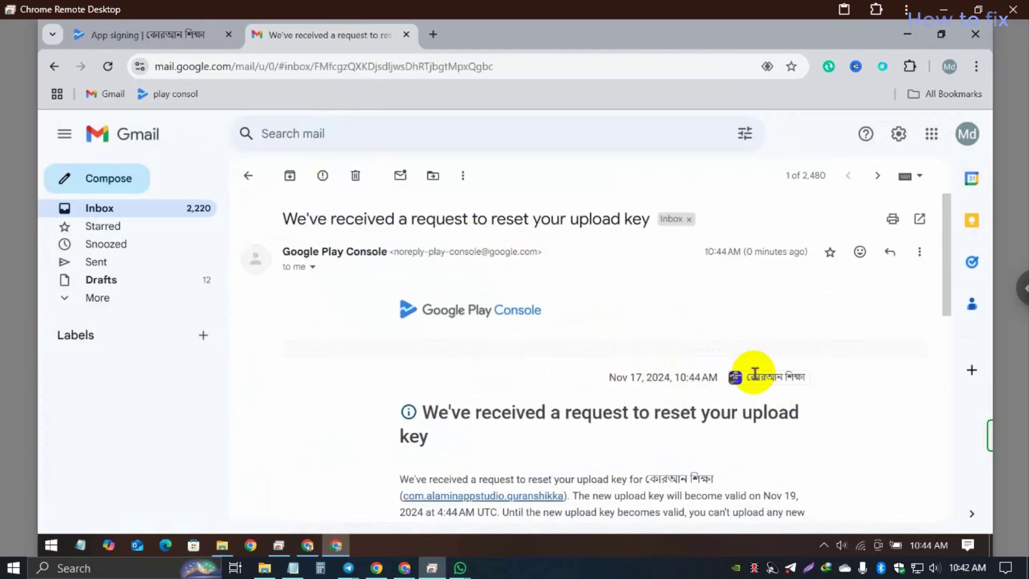
left_click_drag(746, 376, 788, 386)
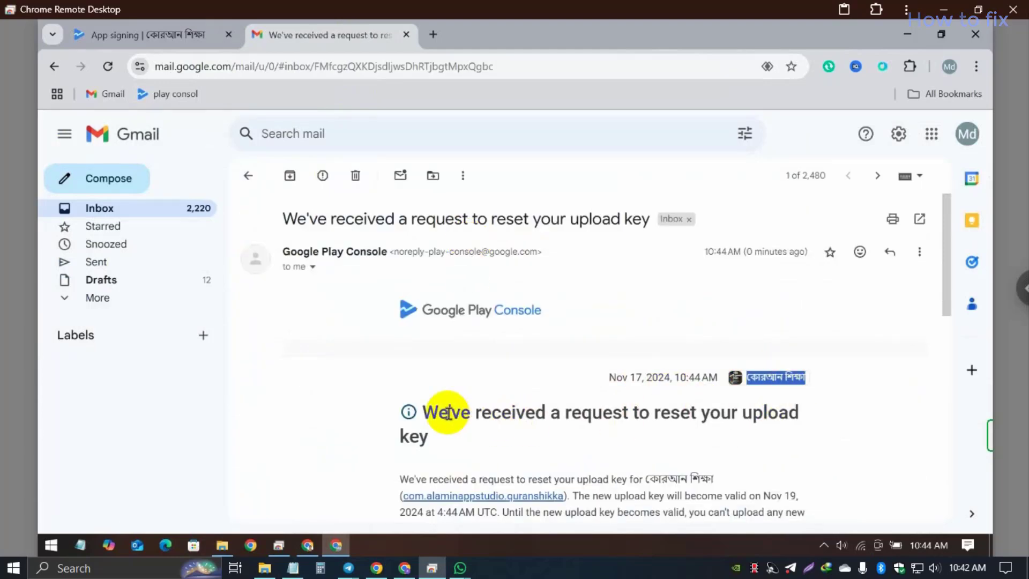
left_click_drag(422, 411, 438, 439)
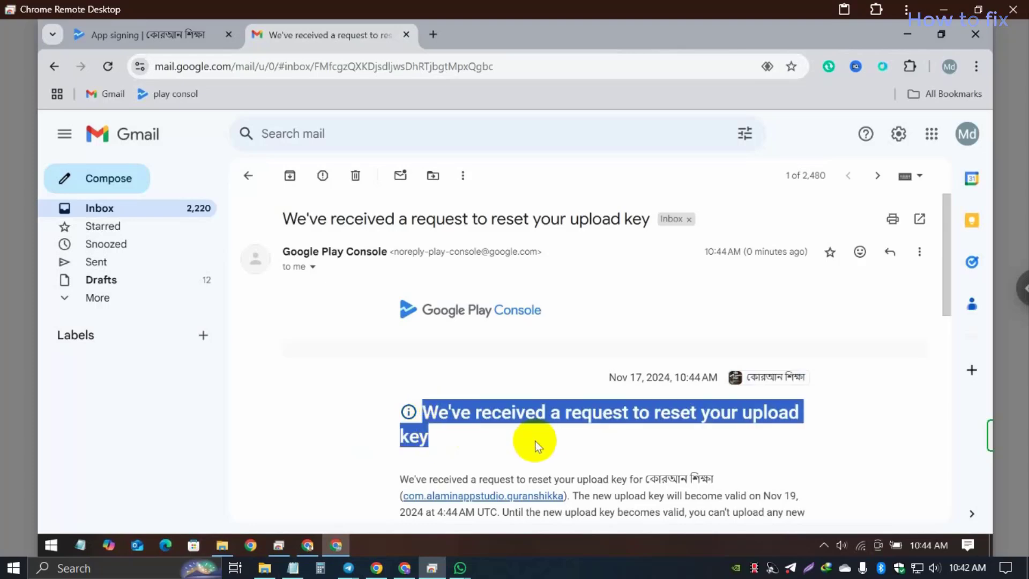
left_click(532, 410)
scroll(536, 397, "down", 3)
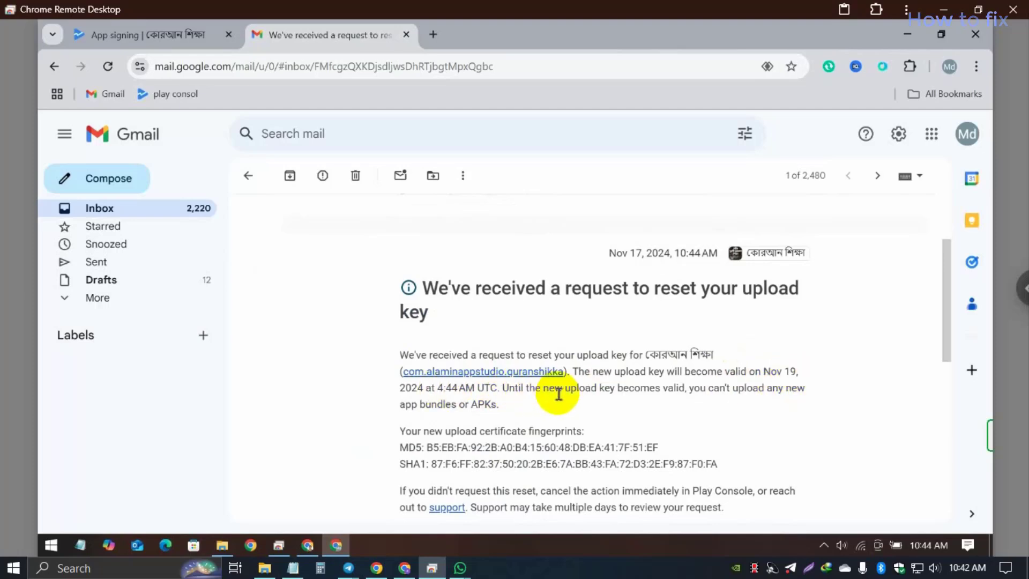
scroll(609, 390, "up", 3)
left_click(156, 41)
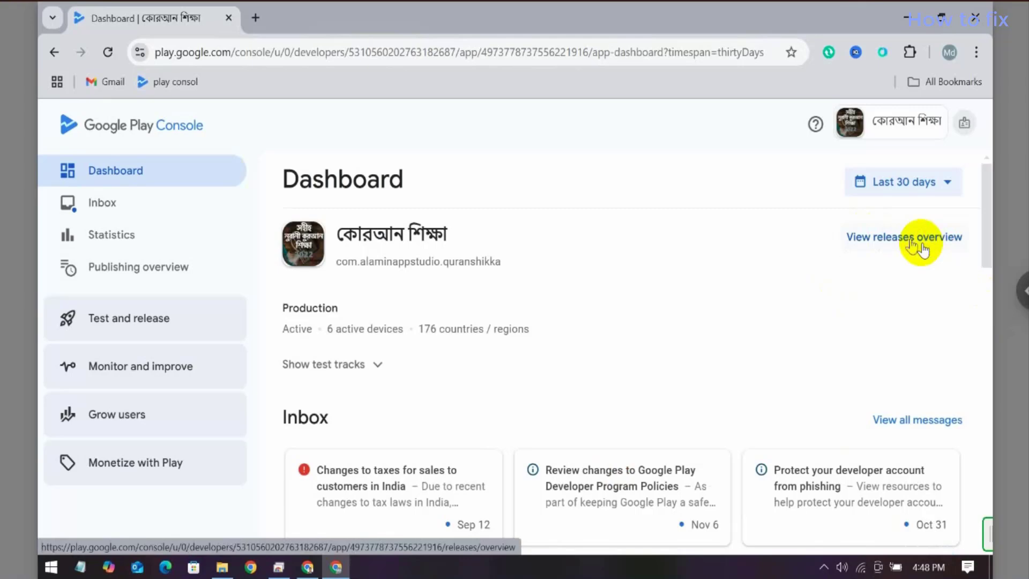
Step: Open the Releases overview from the Dashboard to see the Production track summary
left_click(919, 243)
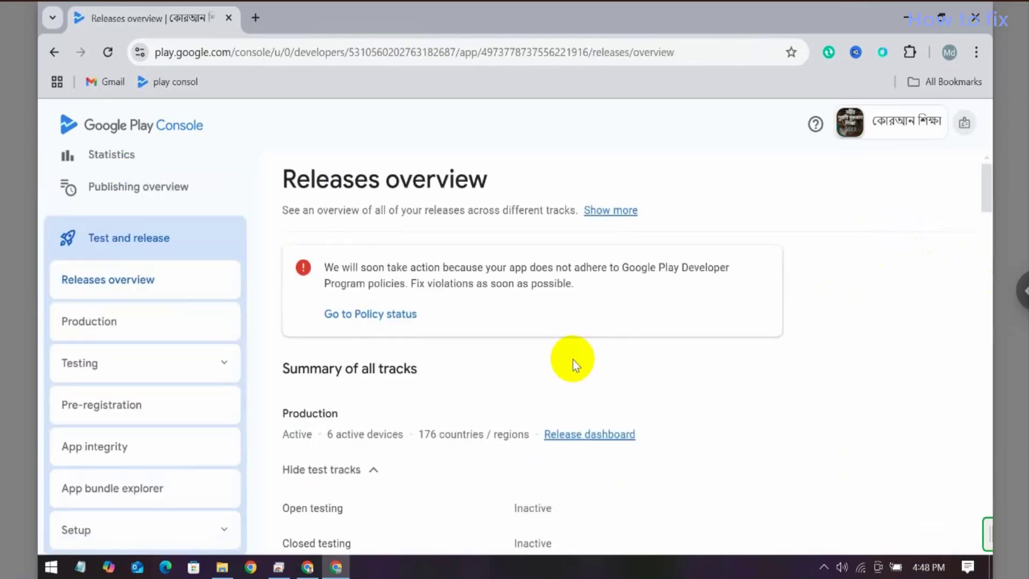
scroll(573, 359, "down", 3)
Step: Create a new production release and attempt uploading app-release.aab from Downloads/app_cus
left_click(602, 300)
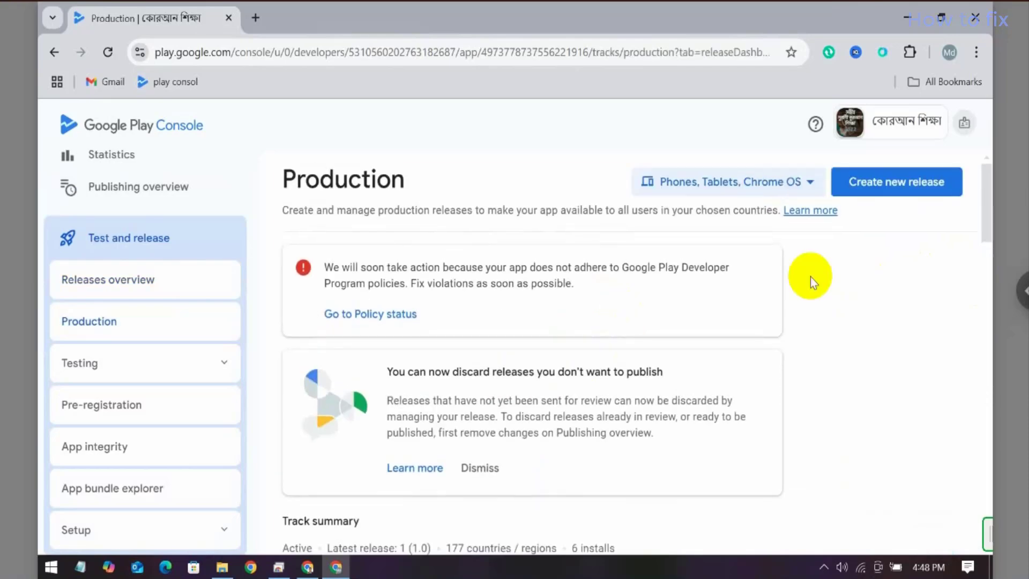
left_click(894, 185)
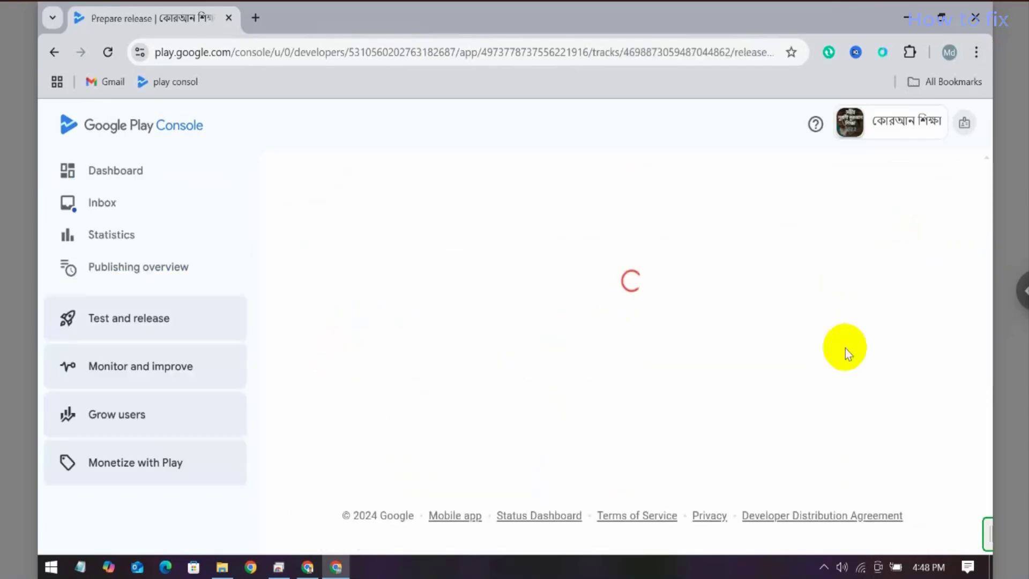
scroll(639, 390, "down", 5)
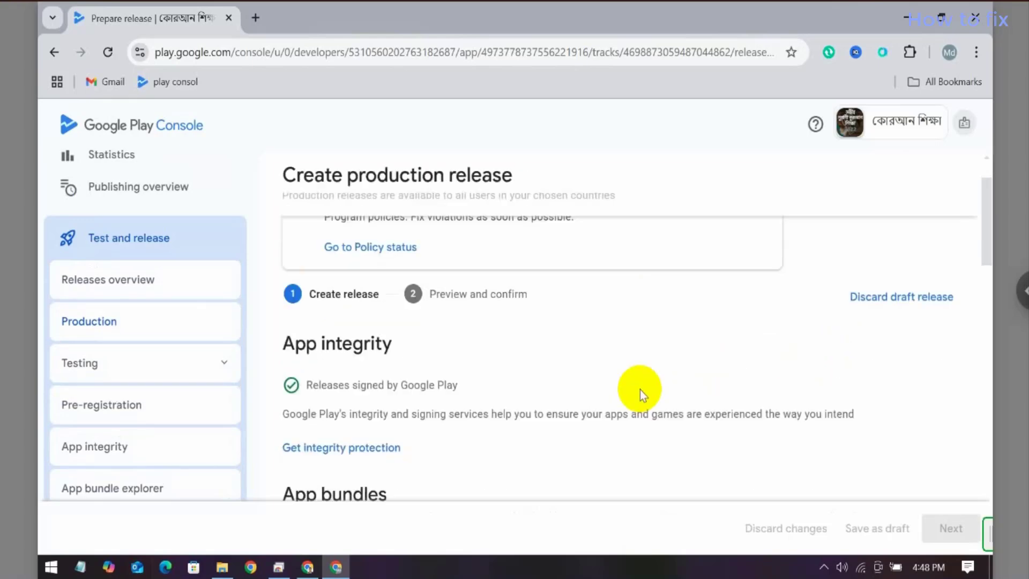
scroll(541, 378, "down", 2)
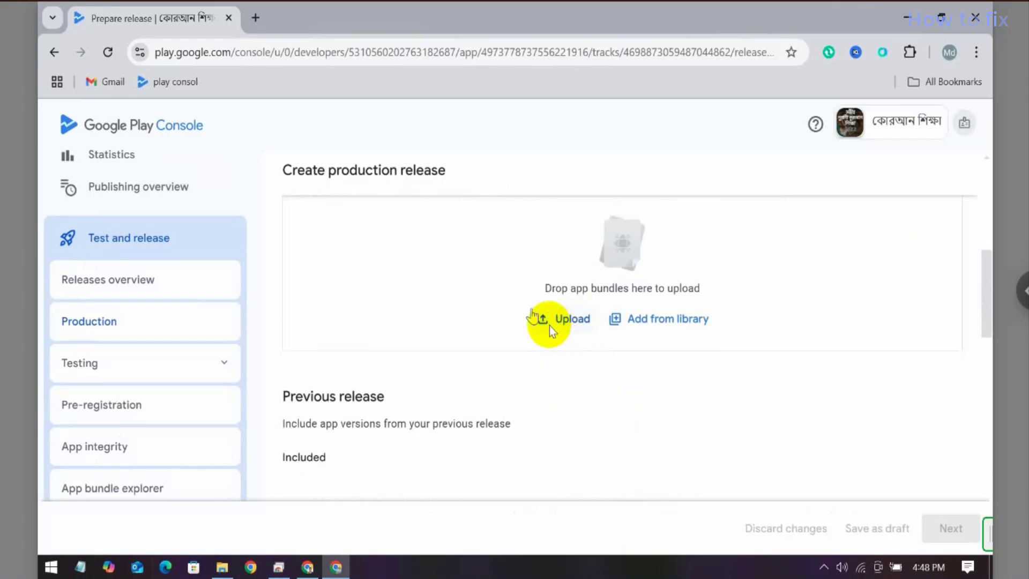
left_click(565, 323)
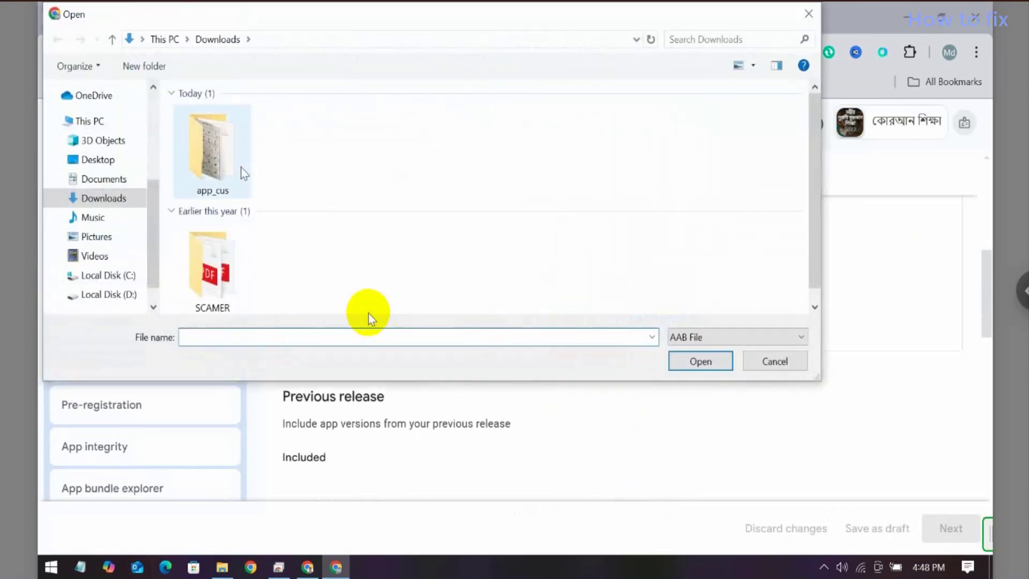
key("Return")
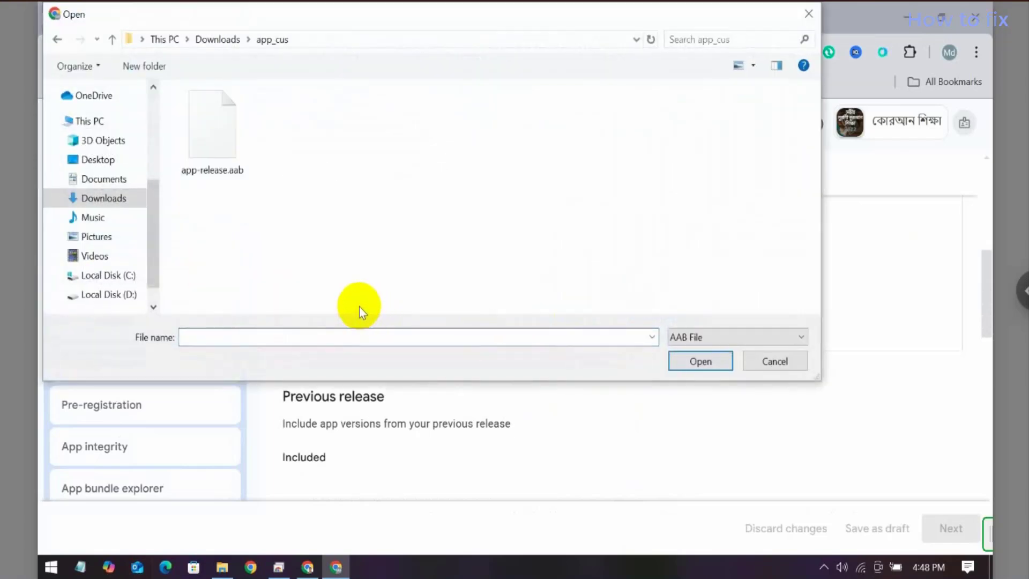
left_click(219, 160)
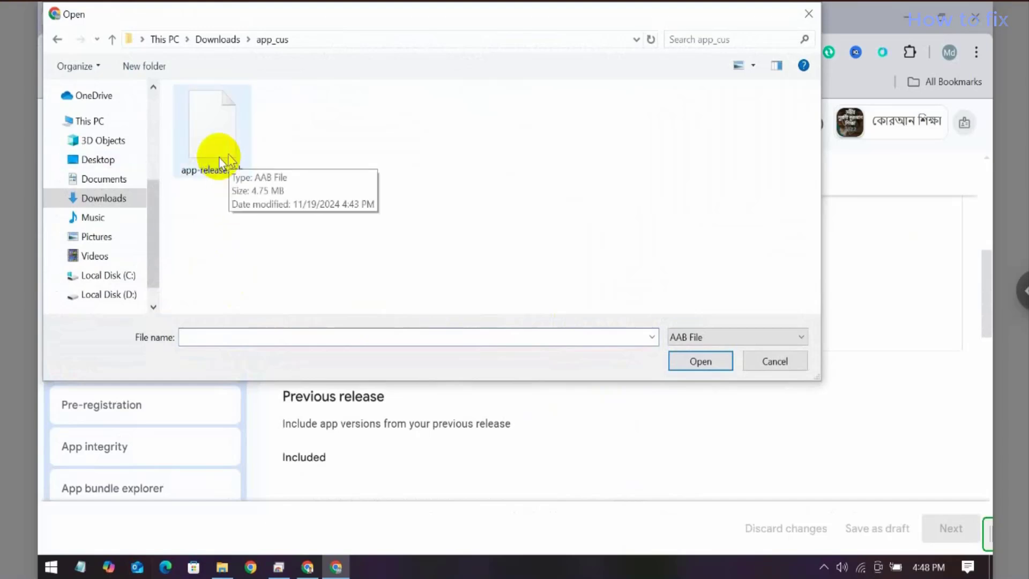
left_click(224, 158)
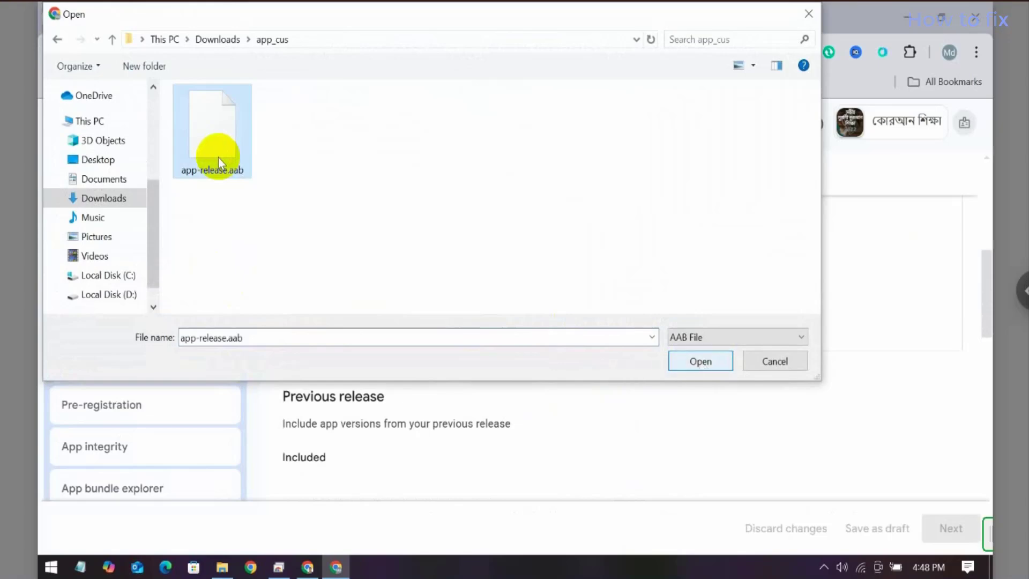
left_click(696, 362)
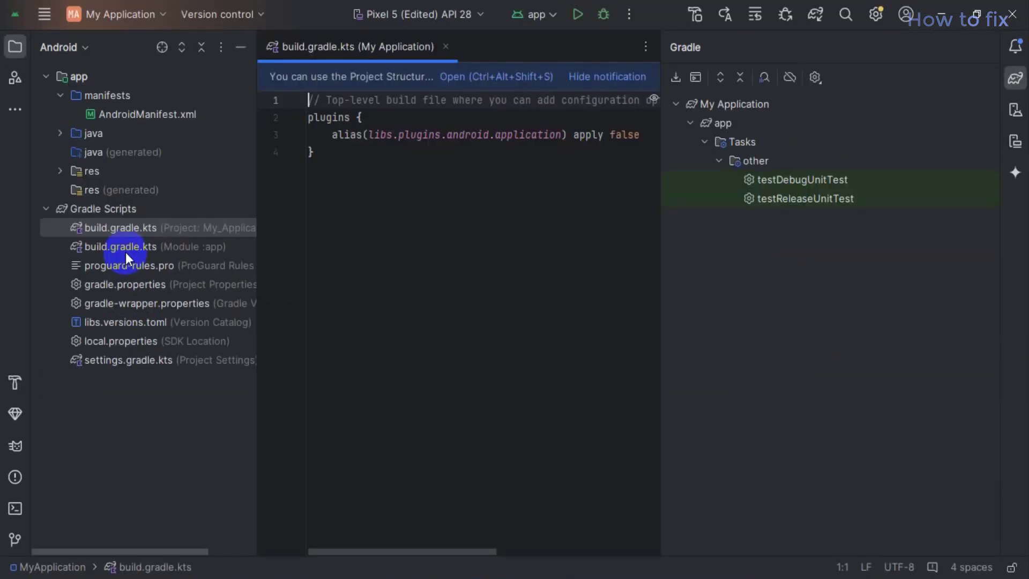
Step: In build.gradle.kts (Module :app), change versionCode to 2 and versionName to "1.2"
left_click(126, 251)
double_click(125, 252)
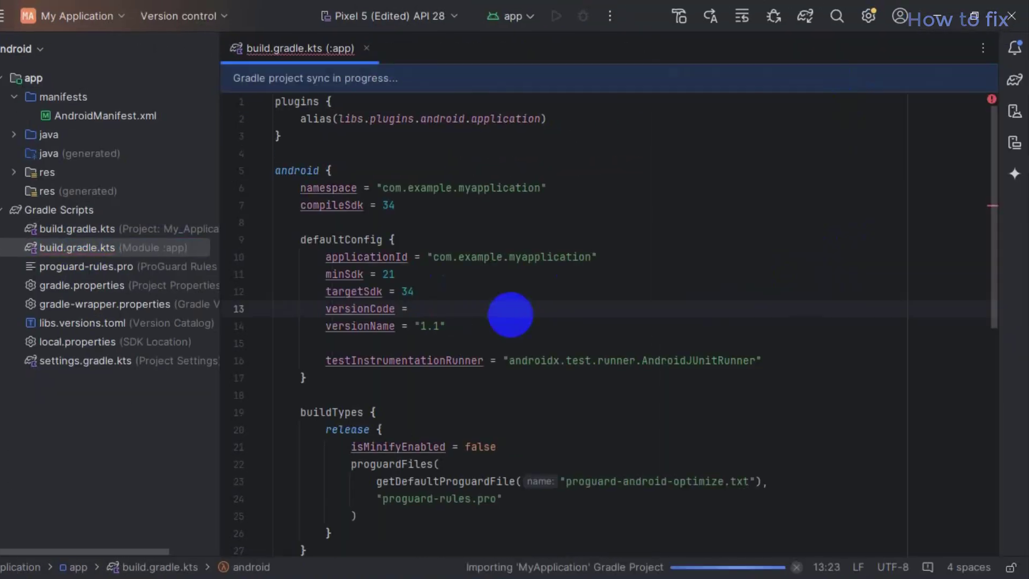
type("2")
left_click(770, 298)
left_click(513, 328)
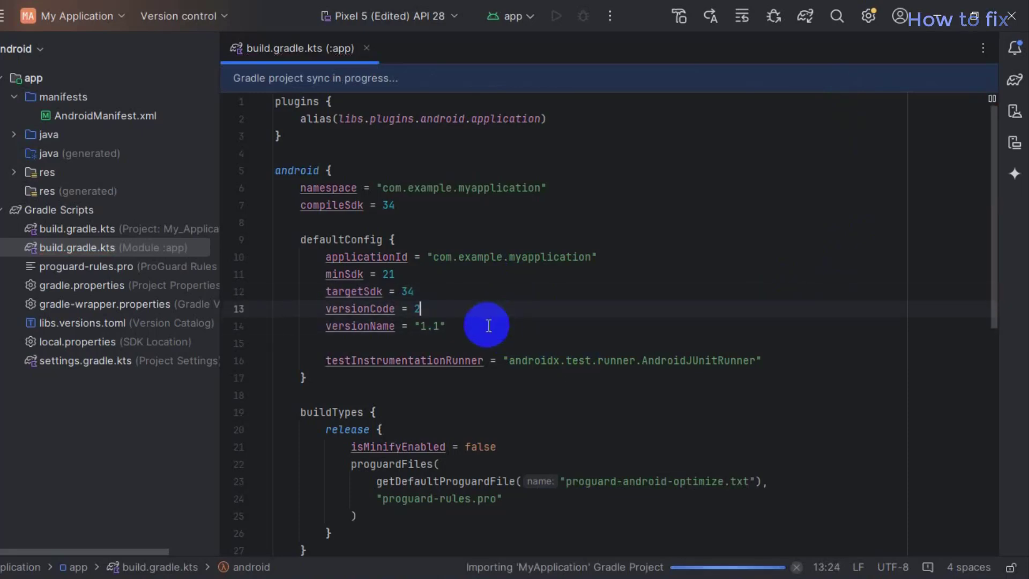
left_click(445, 326)
key("BackSpace")
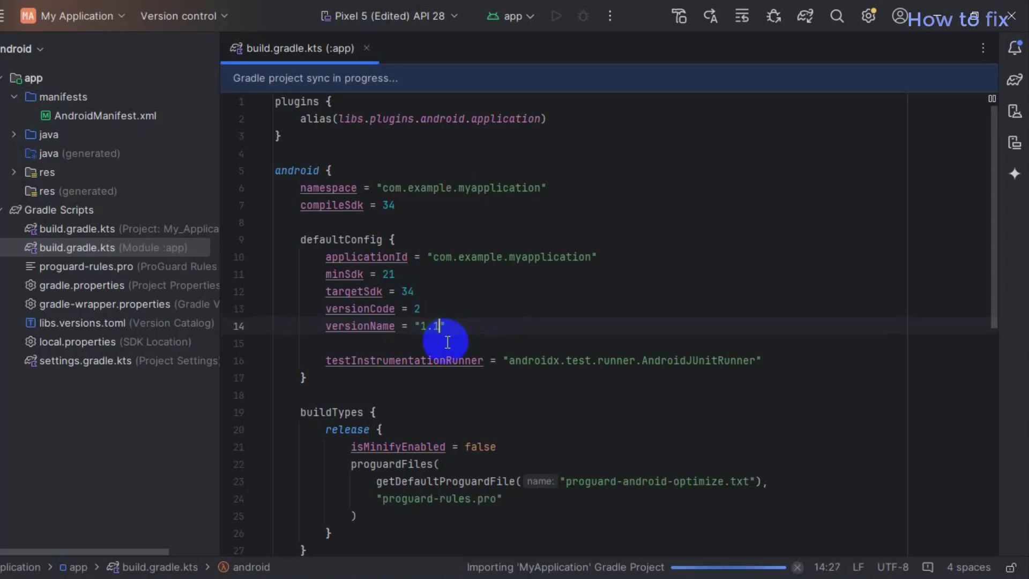
type("2")
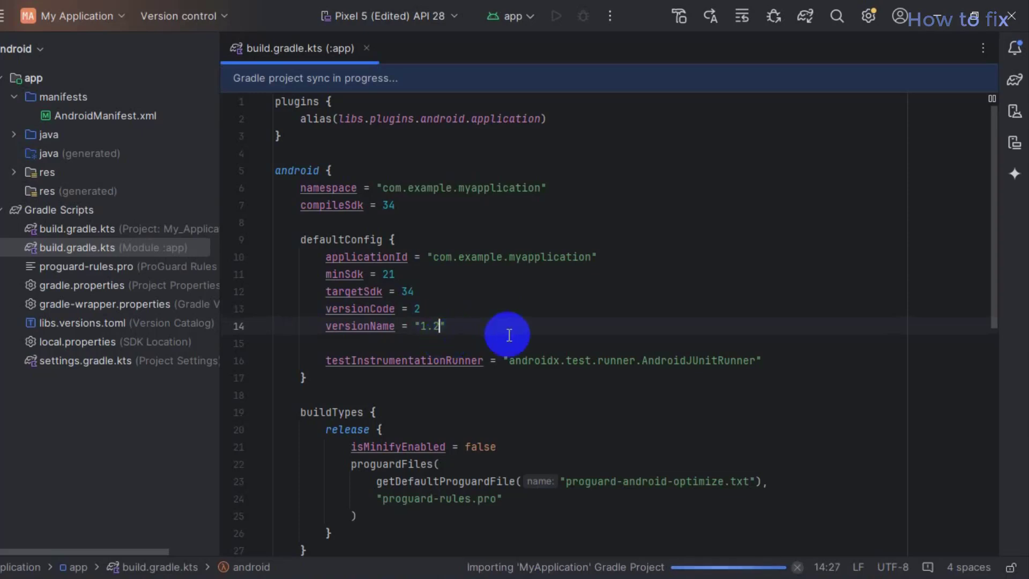
left_click(607, 301)
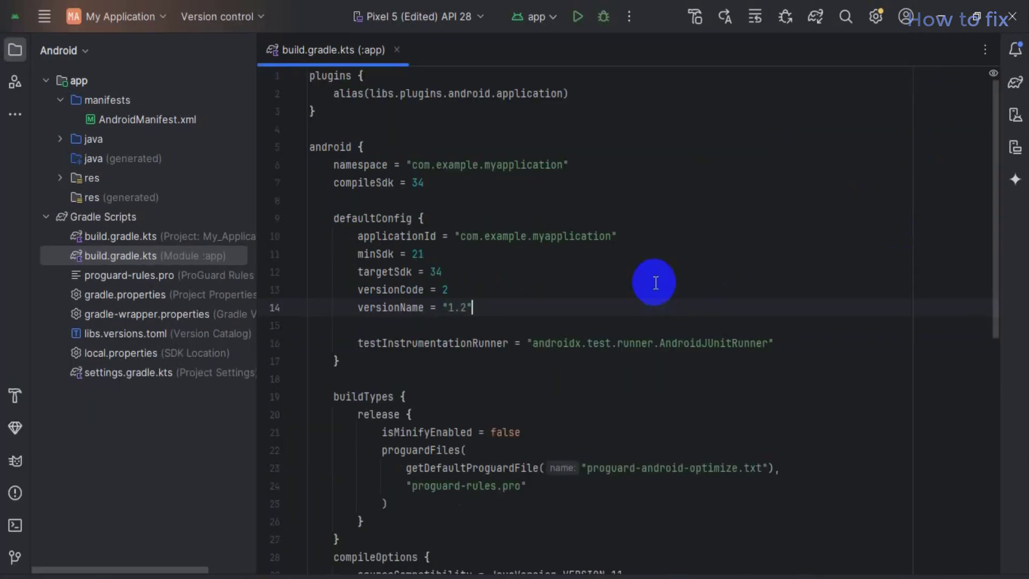
left_click(685, 205)
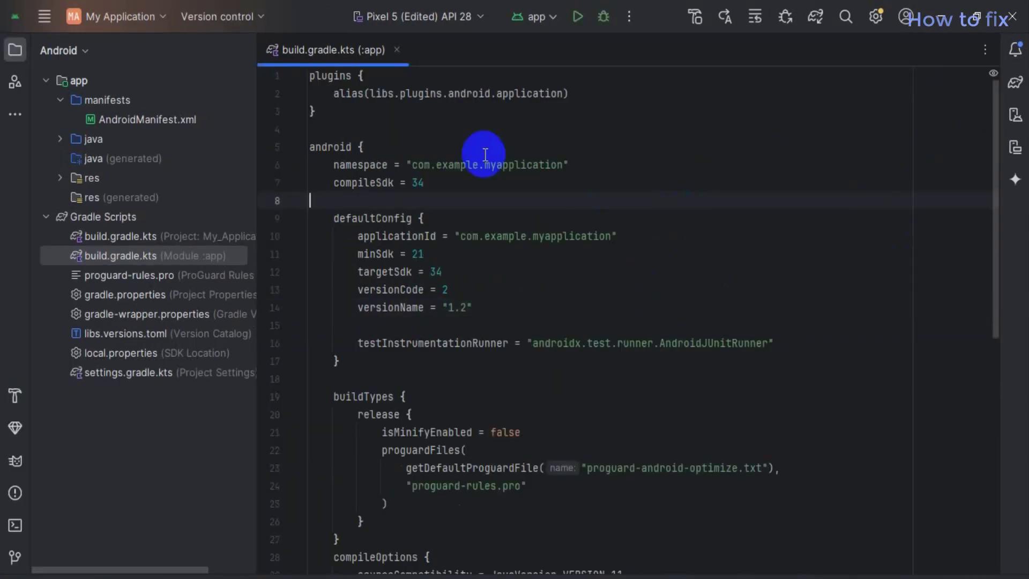
Step: Generate a signed release Android App Bundle using the existing key store
left_click(43, 17)
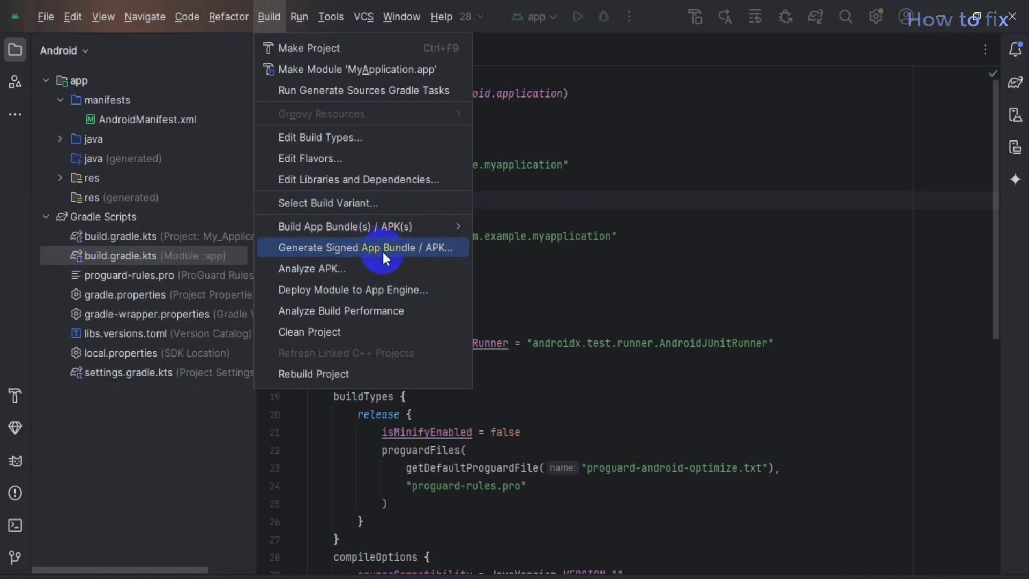
left_click(400, 247)
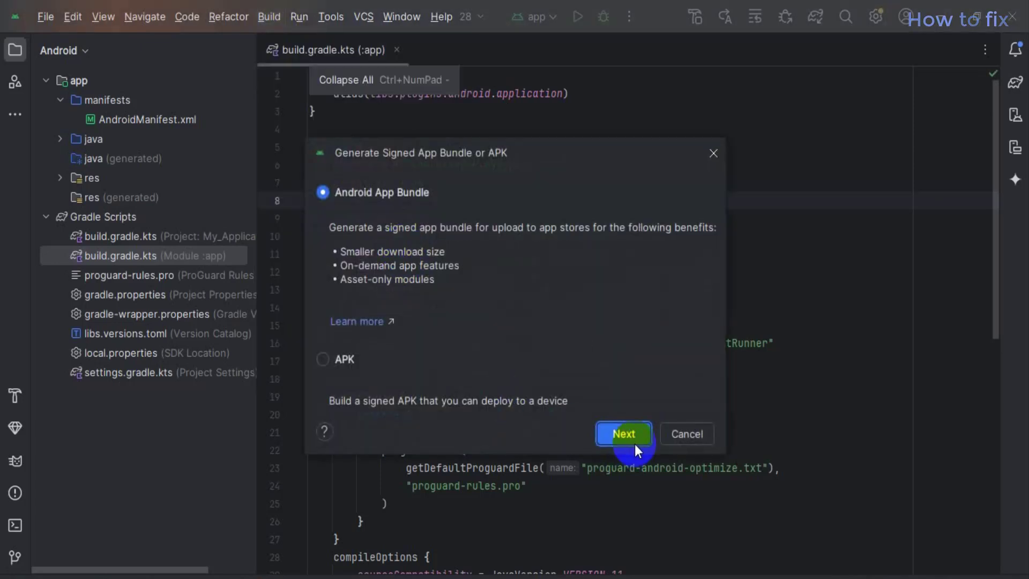
left_click(635, 443)
left_click(611, 437)
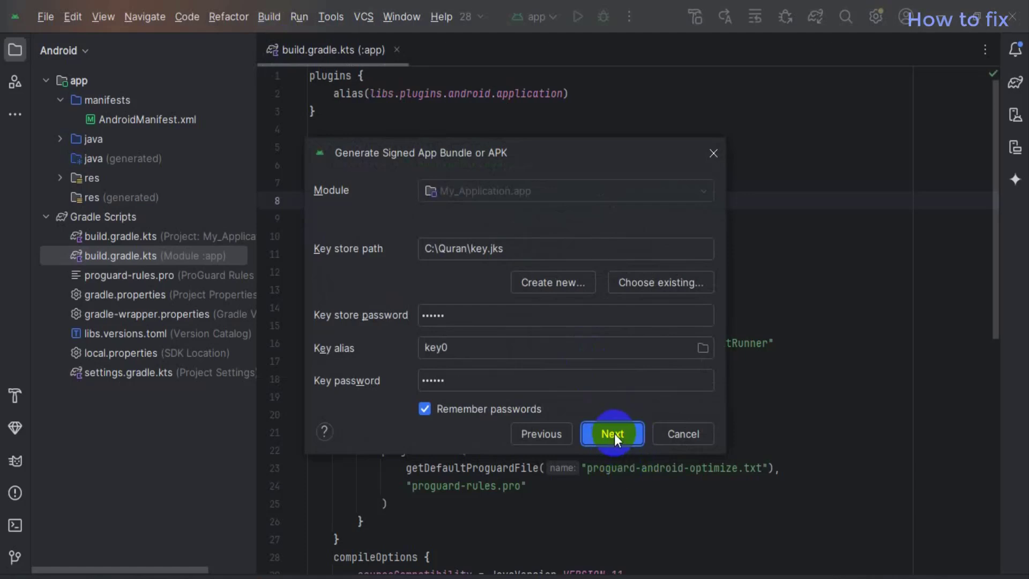
left_click(614, 433)
left_click(609, 432)
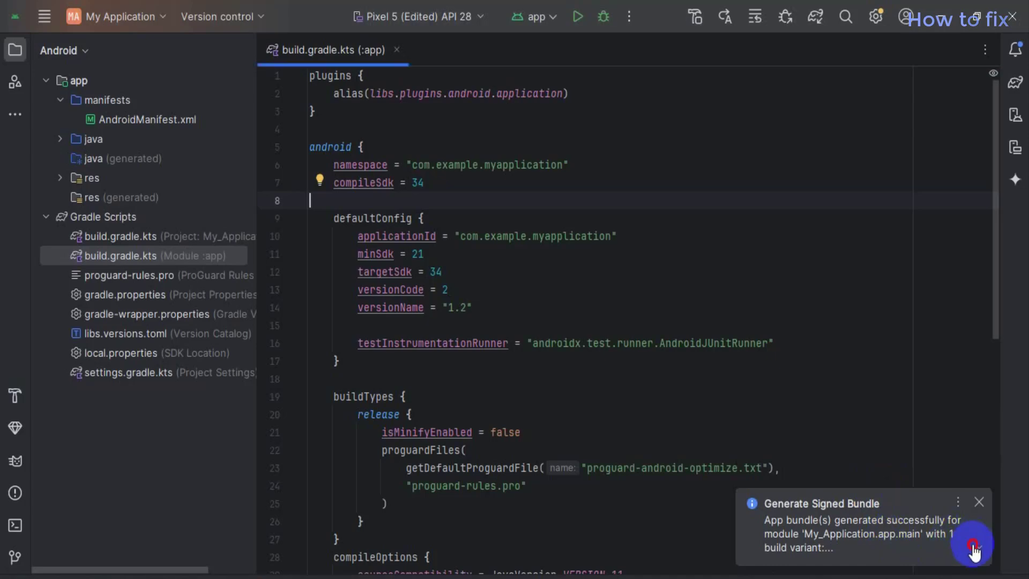
left_click(978, 548)
Step: Upload the newly built app-release.aab (version 2, 1.2) to the production release
left_click(885, 522)
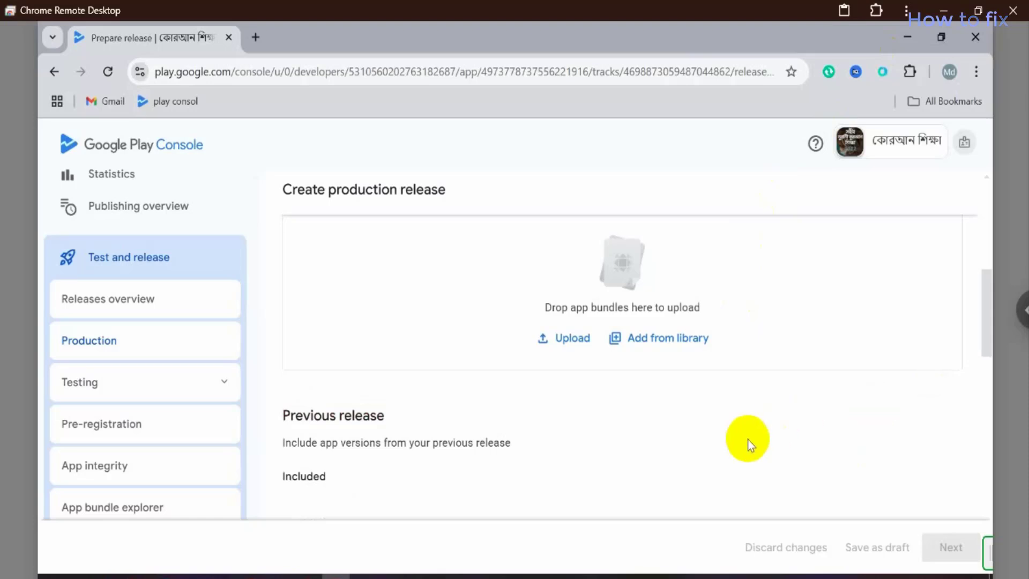
left_click(566, 339)
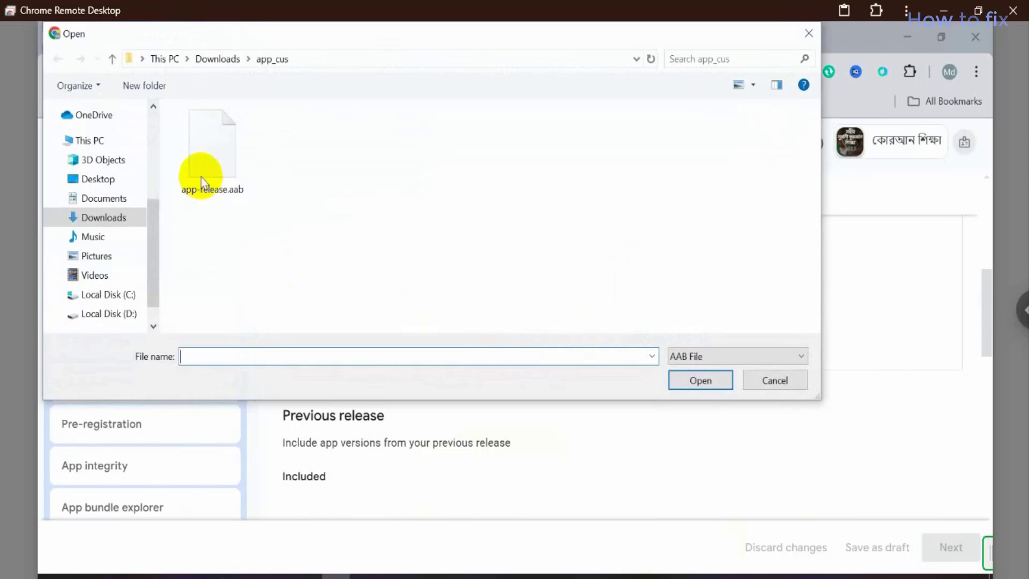
left_click(226, 143)
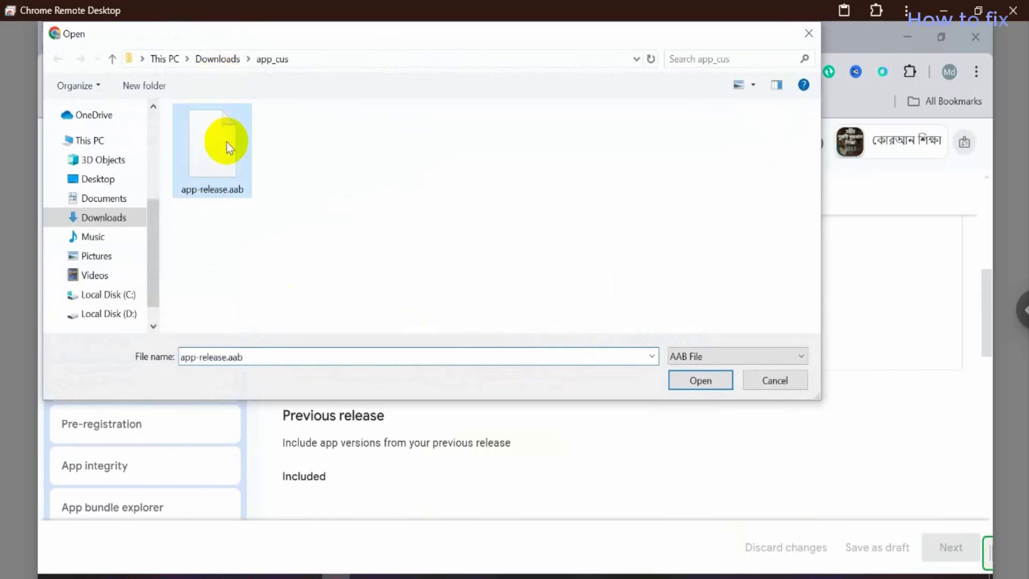
left_click(706, 380)
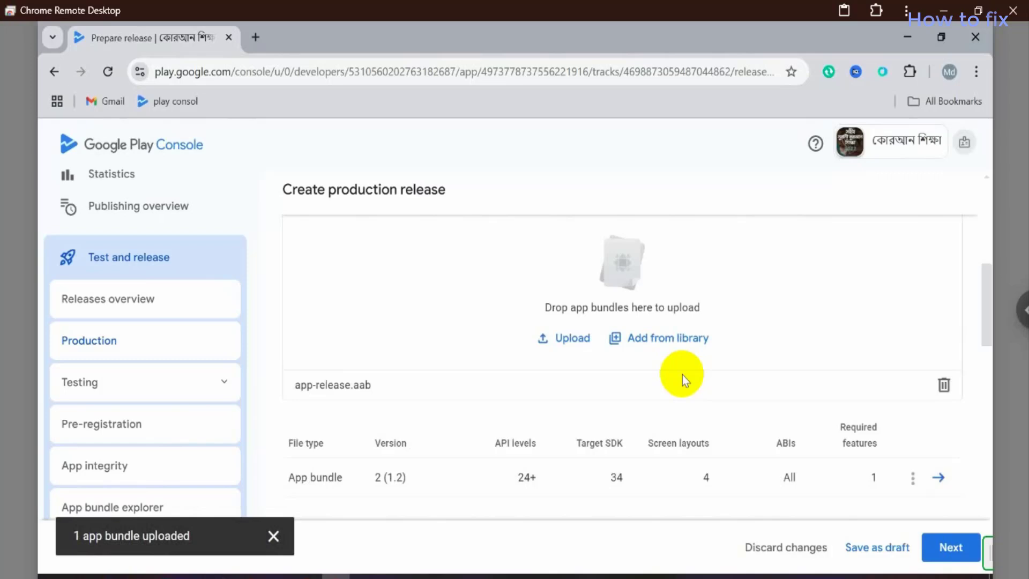
Step: Advance to the release review step and expand its list of 3 warnings
scroll(682, 375, "down", 2)
scroll(673, 394, "up", 1)
scroll(489, 410, "up", 1)
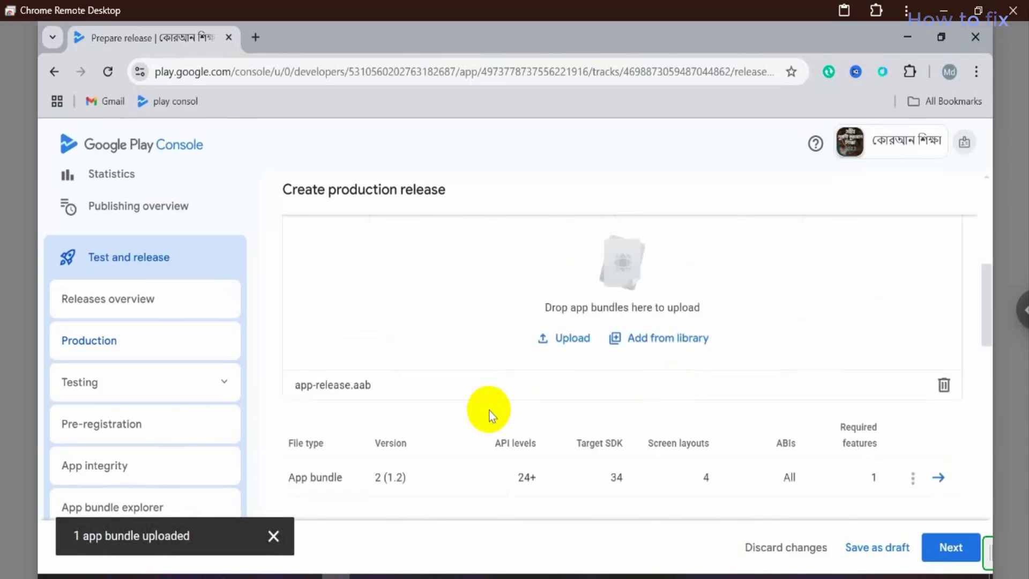
scroll(640, 434, "down", 1)
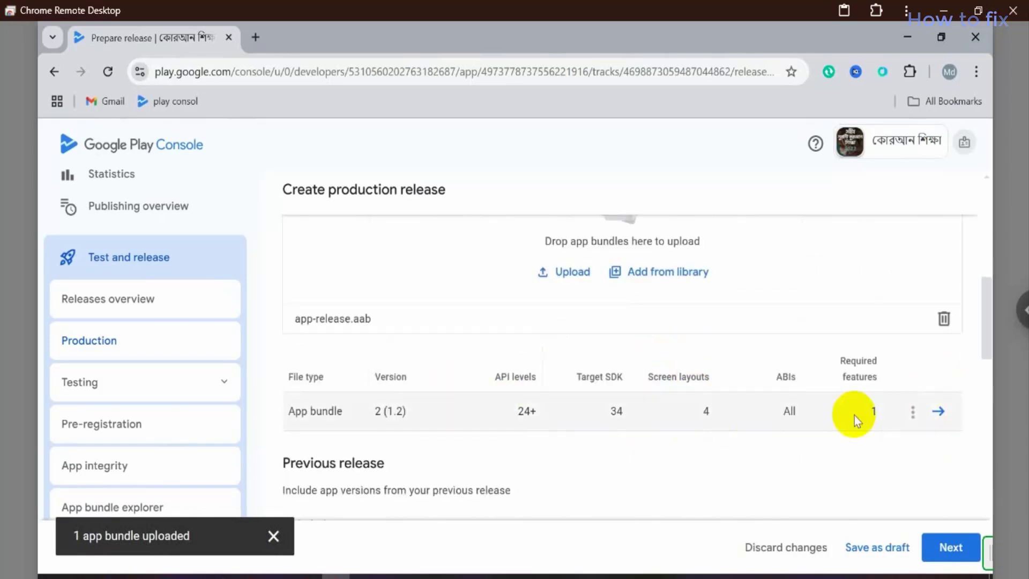
left_click(956, 554)
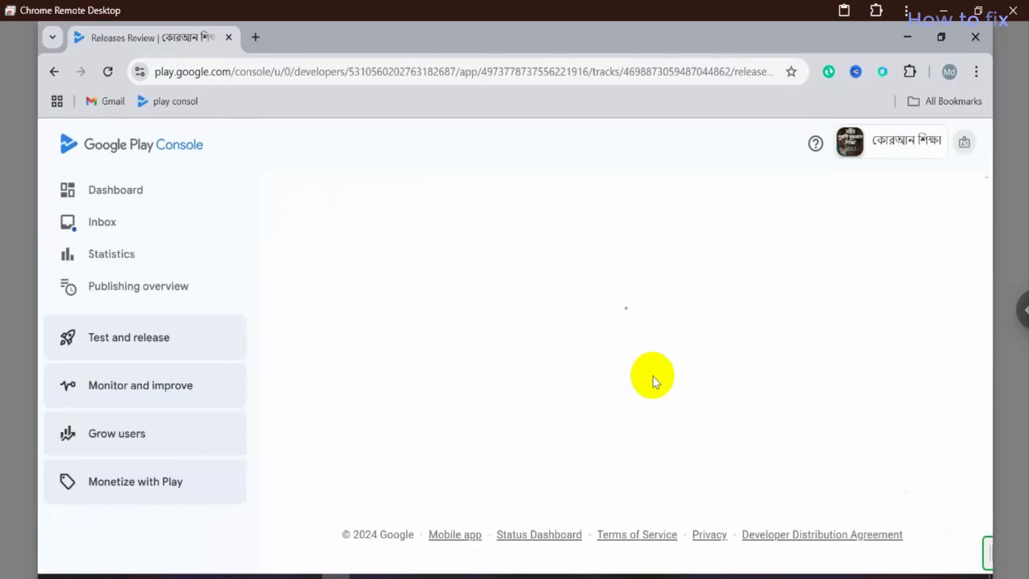
scroll(648, 371, "down", 3)
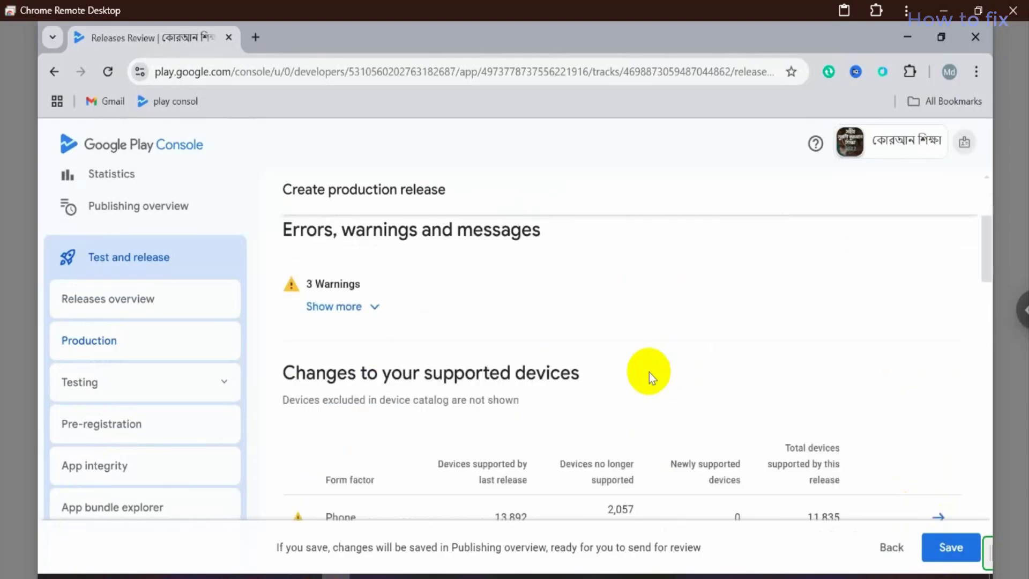
left_click(345, 306)
scroll(549, 337, "down", 3)
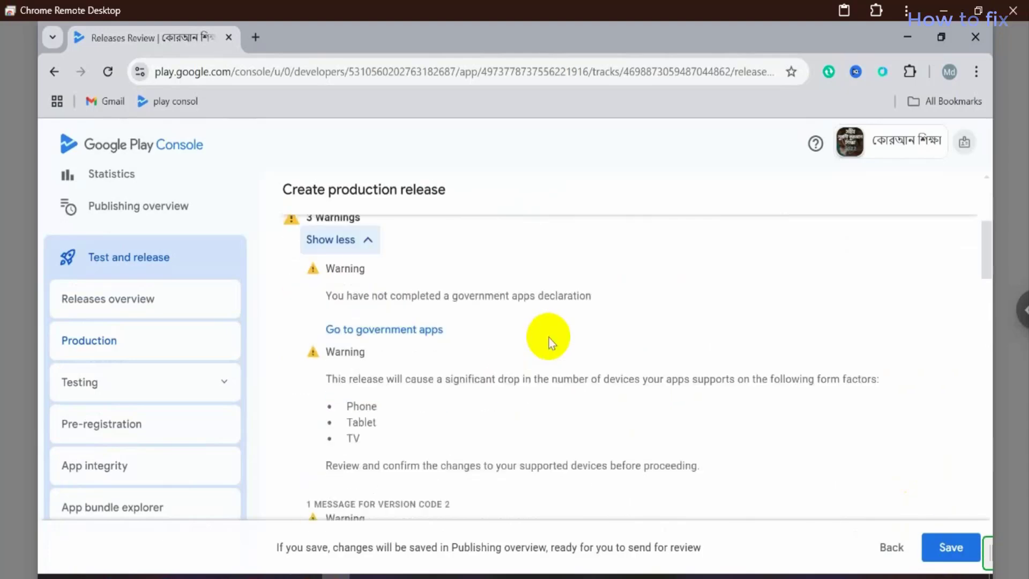
scroll(471, 333, "down", 1)
scroll(461, 332, "up", 2)
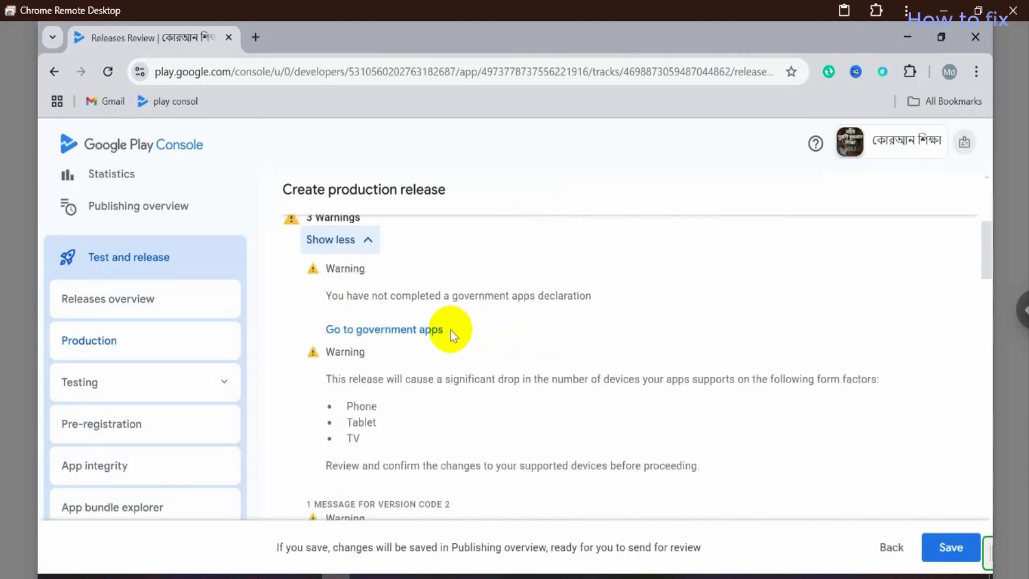
Step: Save the government apps declaration as No
left_click(389, 331)
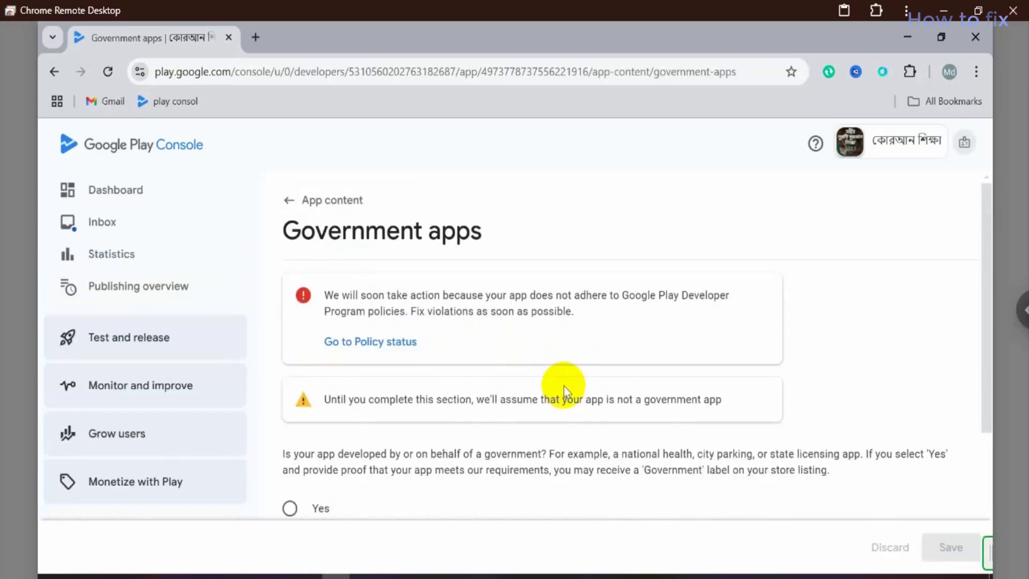
scroll(563, 379, "down", 4)
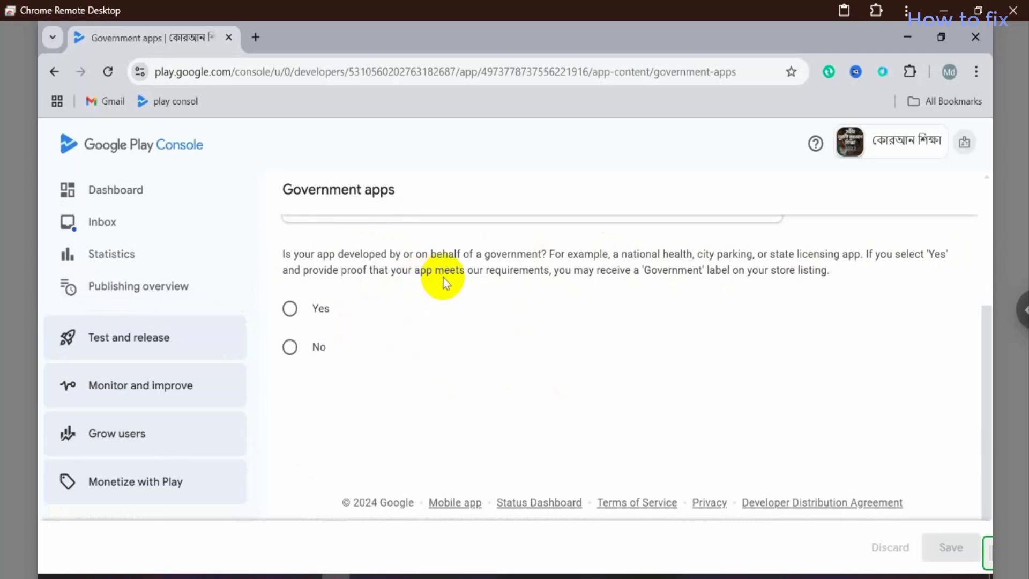
left_click(289, 346)
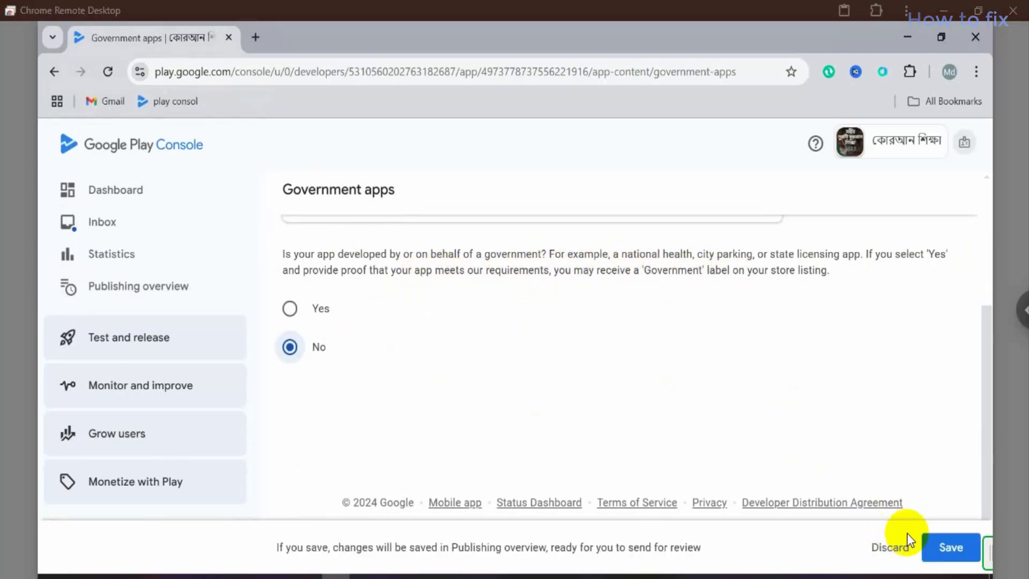
left_click(941, 542)
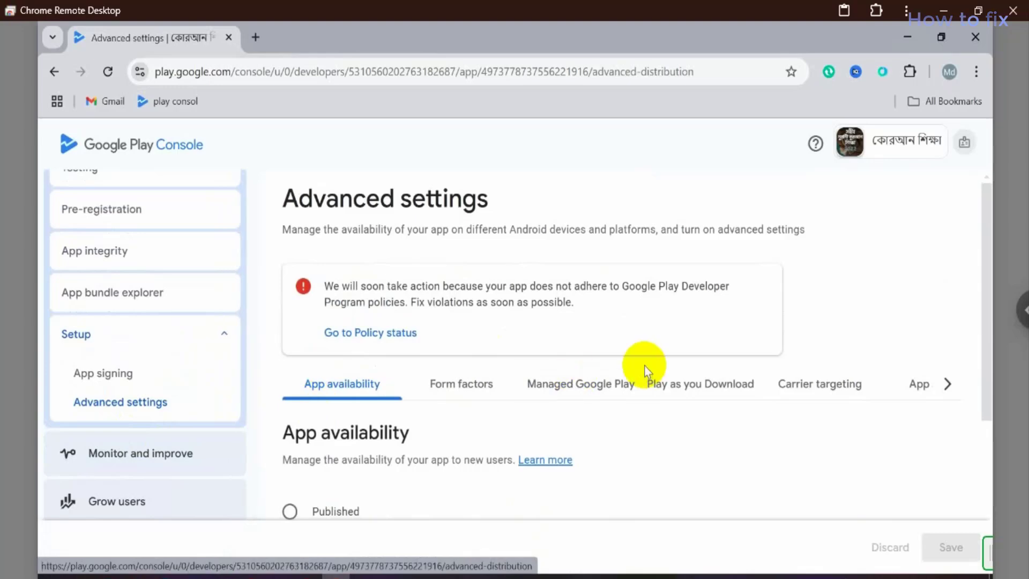
Step: Set the app availability to Published and save
scroll(645, 366, "down", 5)
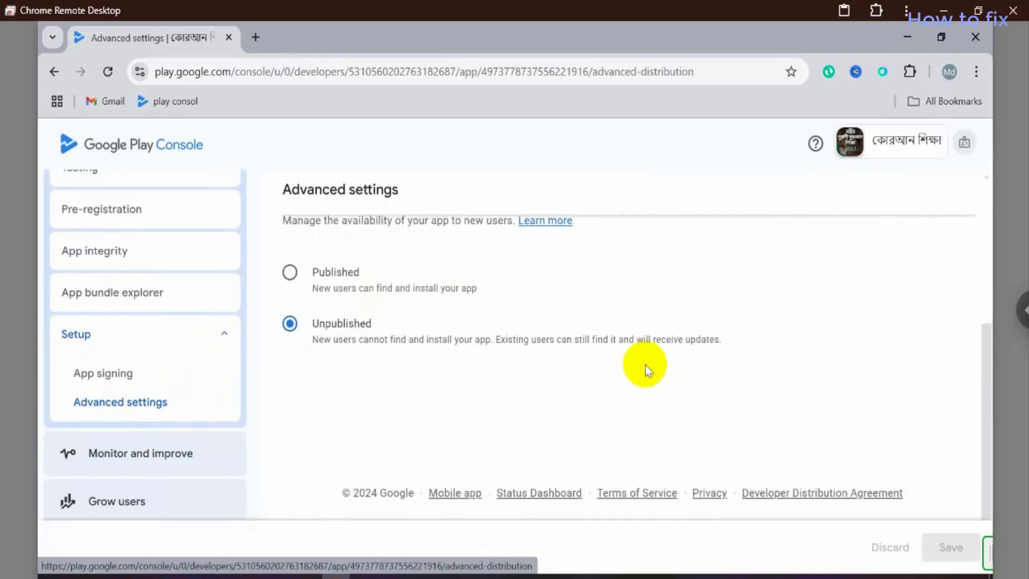
left_click(289, 272)
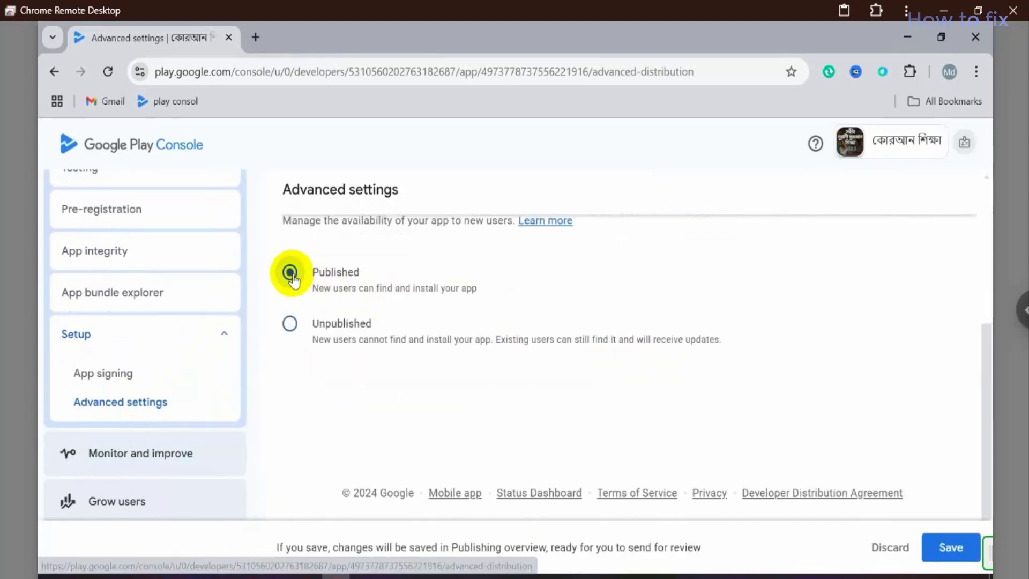
left_click(947, 547)
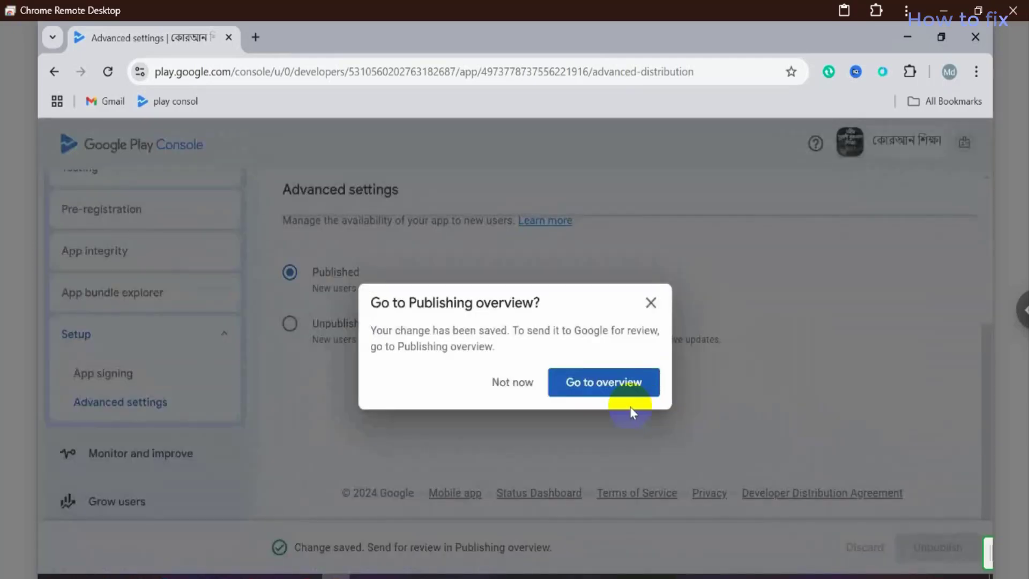
Step: Open the Production release dashboard showing draft release 2 (1.2), and expand Setup in the sidebar
left_click(610, 387)
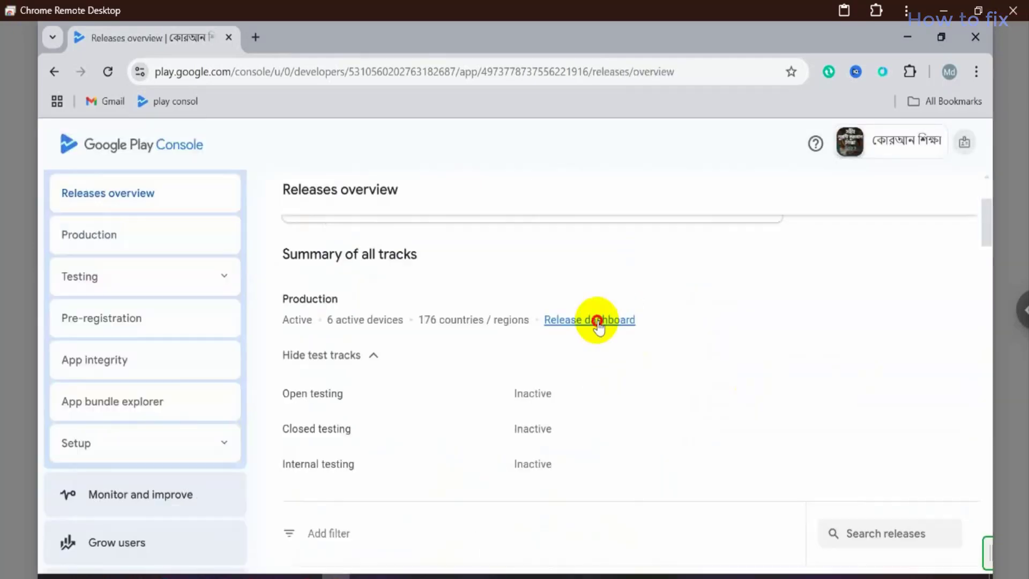
left_click(597, 320)
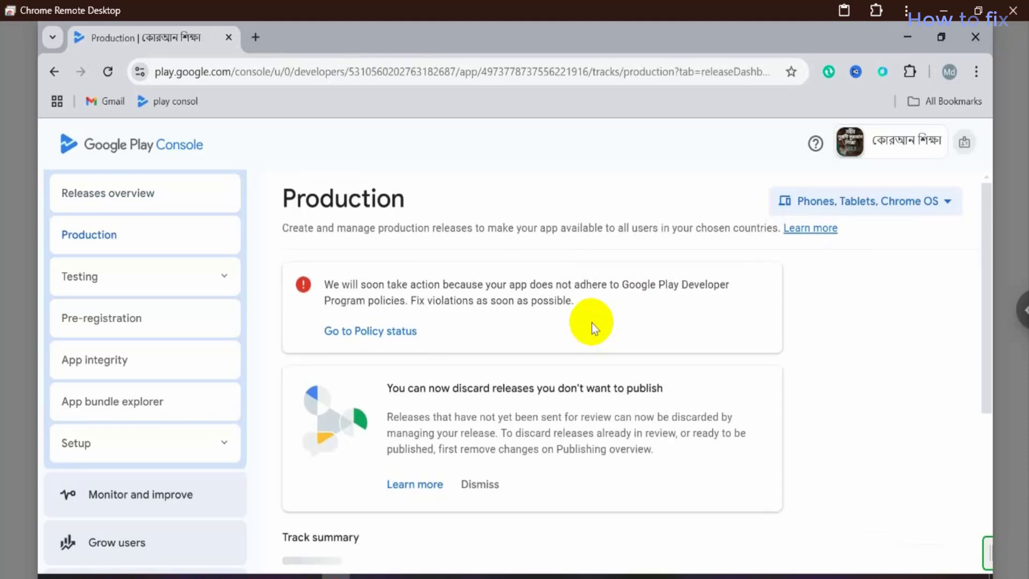
scroll(592, 322, "down", 1)
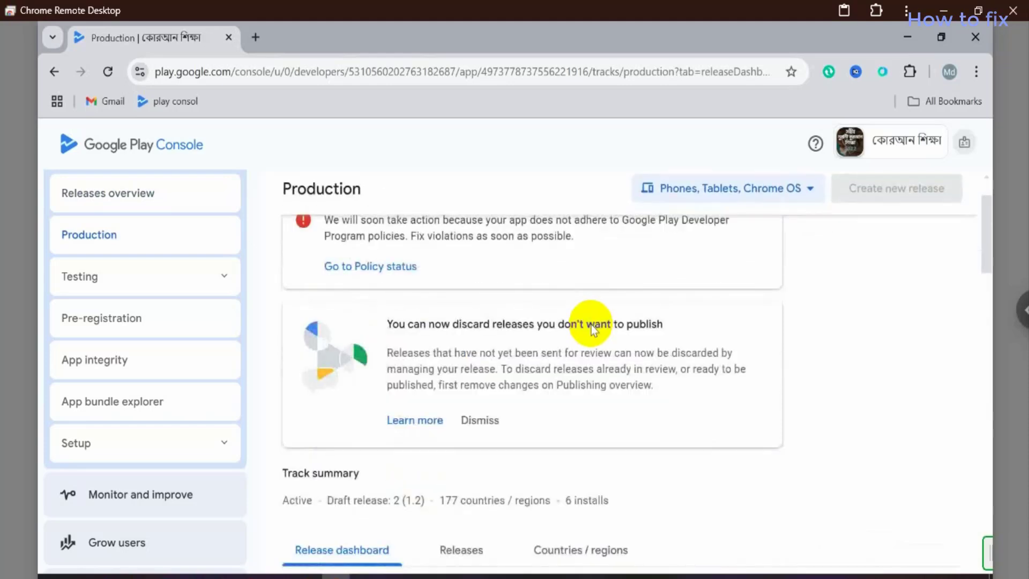
scroll(592, 328, "down", 6)
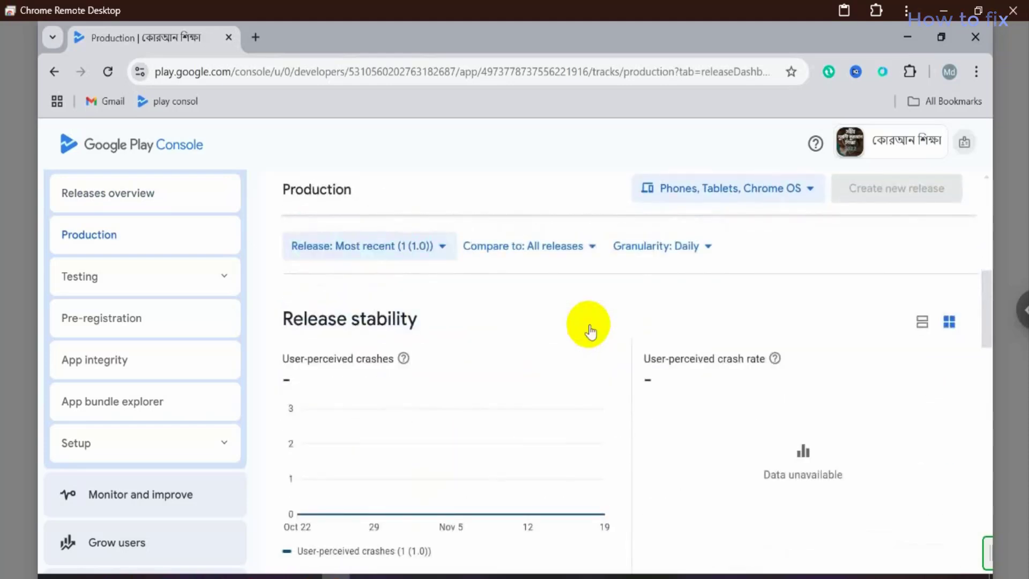
scroll(589, 326, "down", 6)
scroll(587, 326, "down", 8)
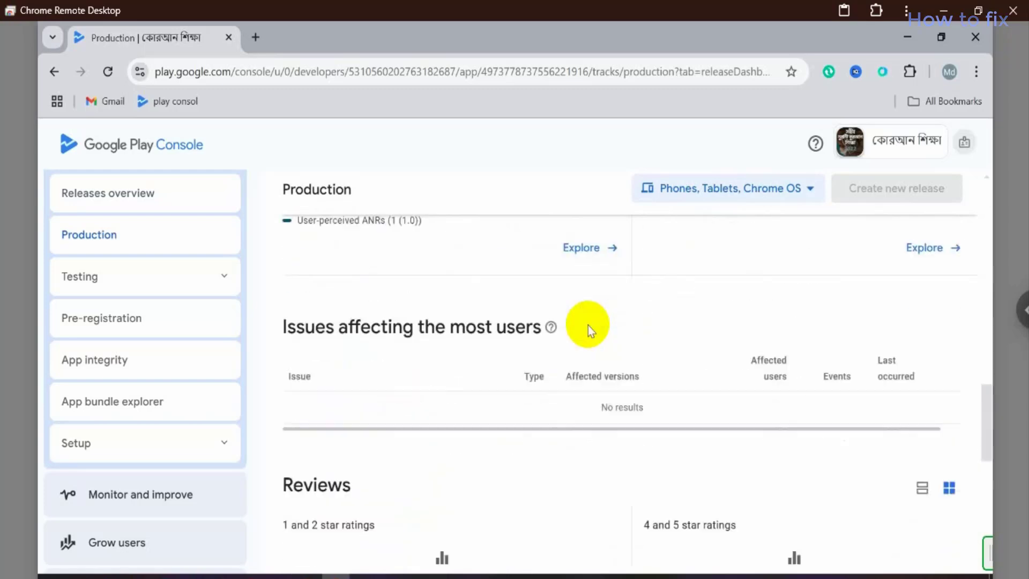
scroll(587, 325, "down", 4)
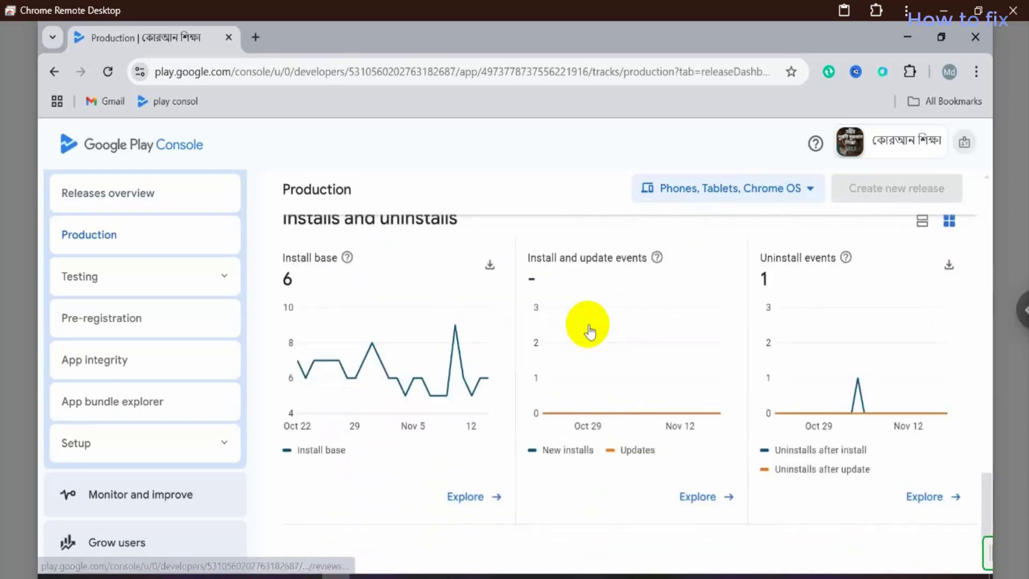
scroll(587, 328, "down", 2)
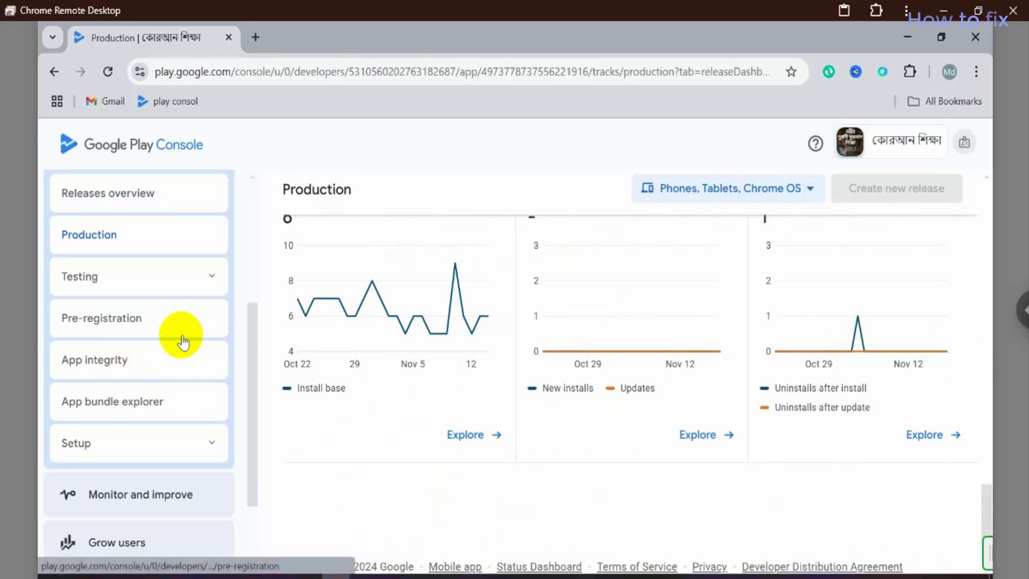
scroll(182, 332, "down", 3)
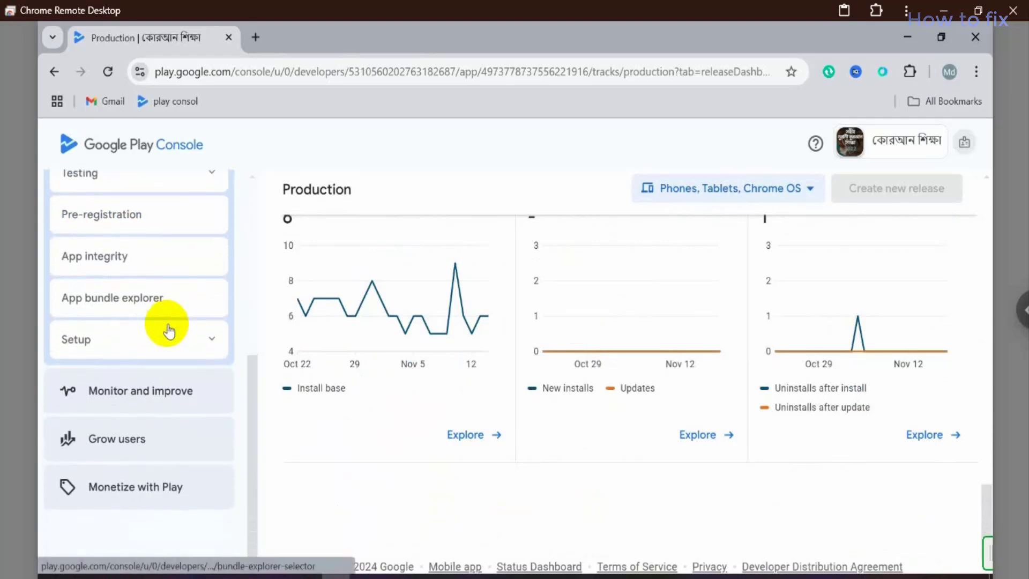
left_click(166, 330)
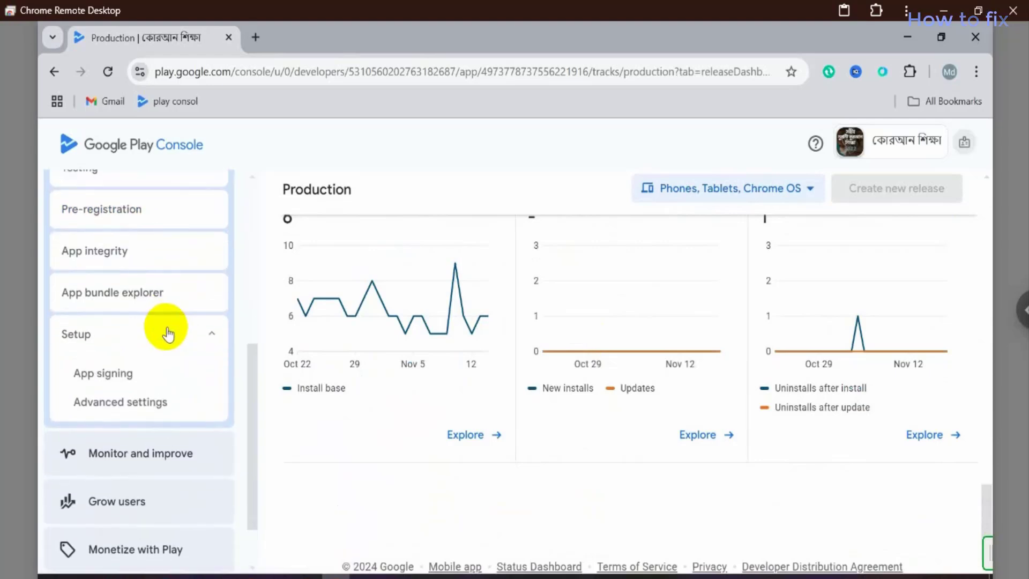